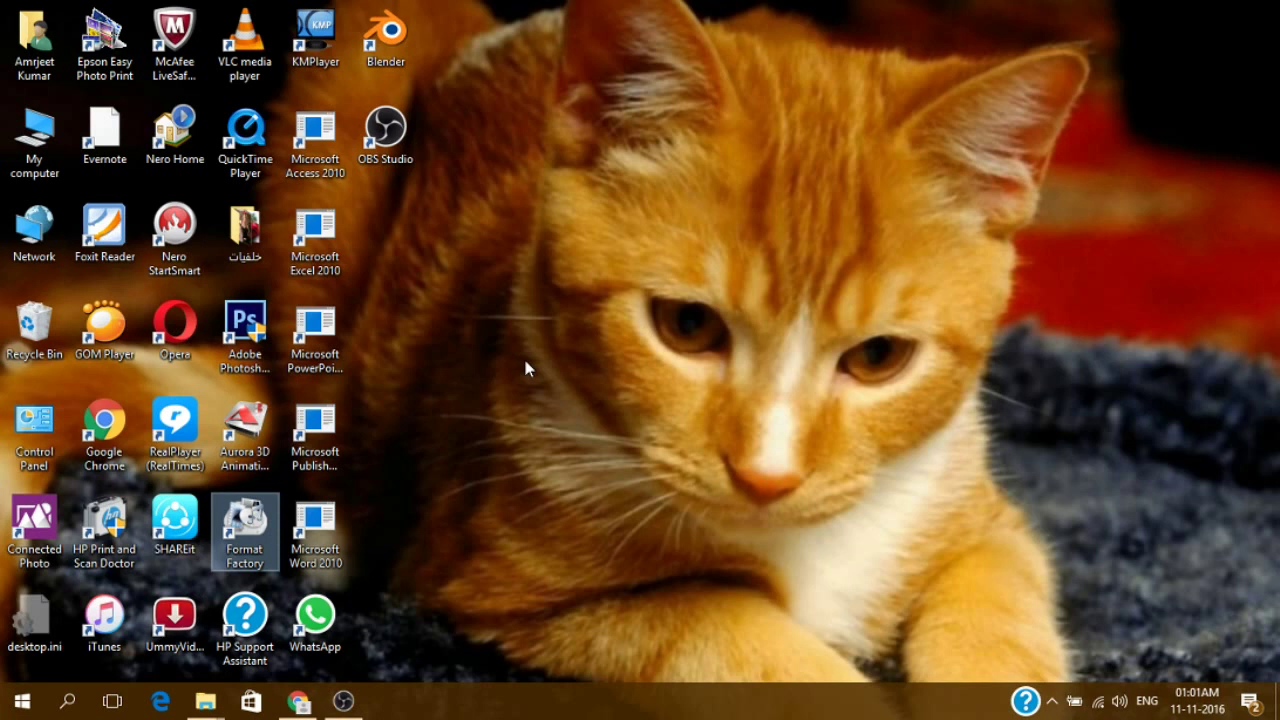
Refresh the desktop and launch Format Factory
right_click(564, 209)
click(620, 261)
double_click(250, 533)
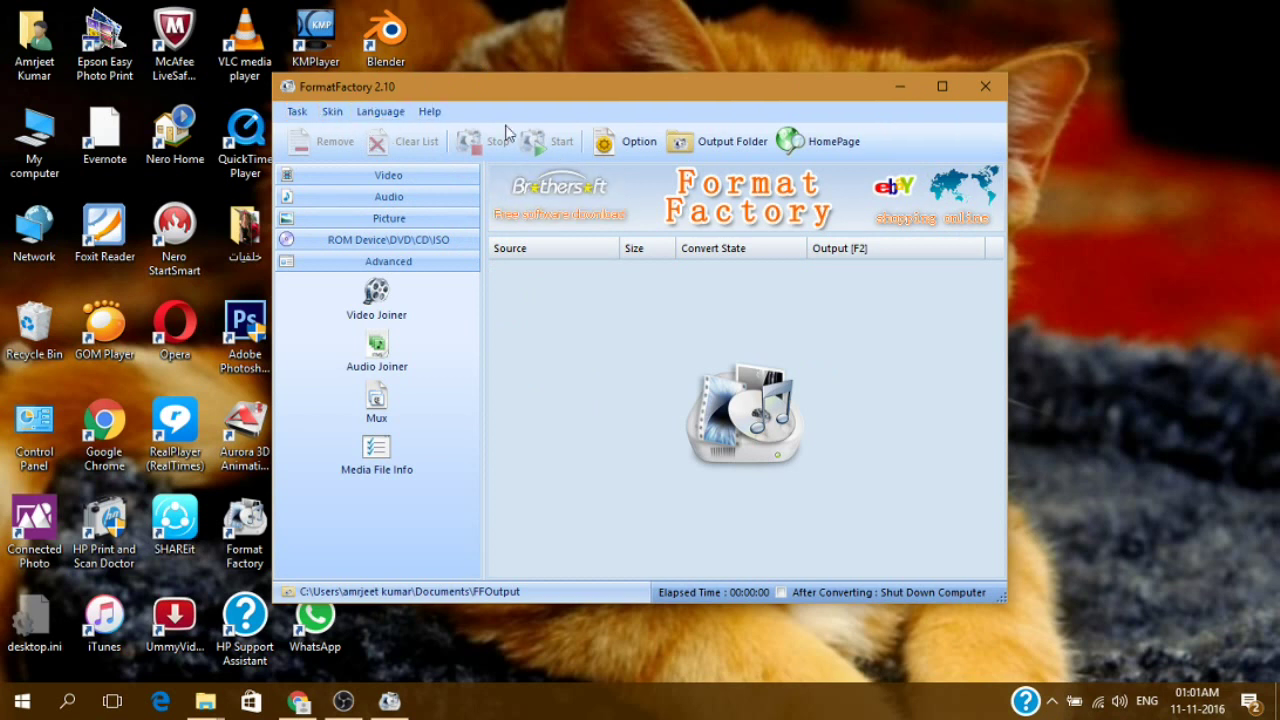
Look through the Help options and the full list of video conversion formats in Format Factory
click(424, 115)
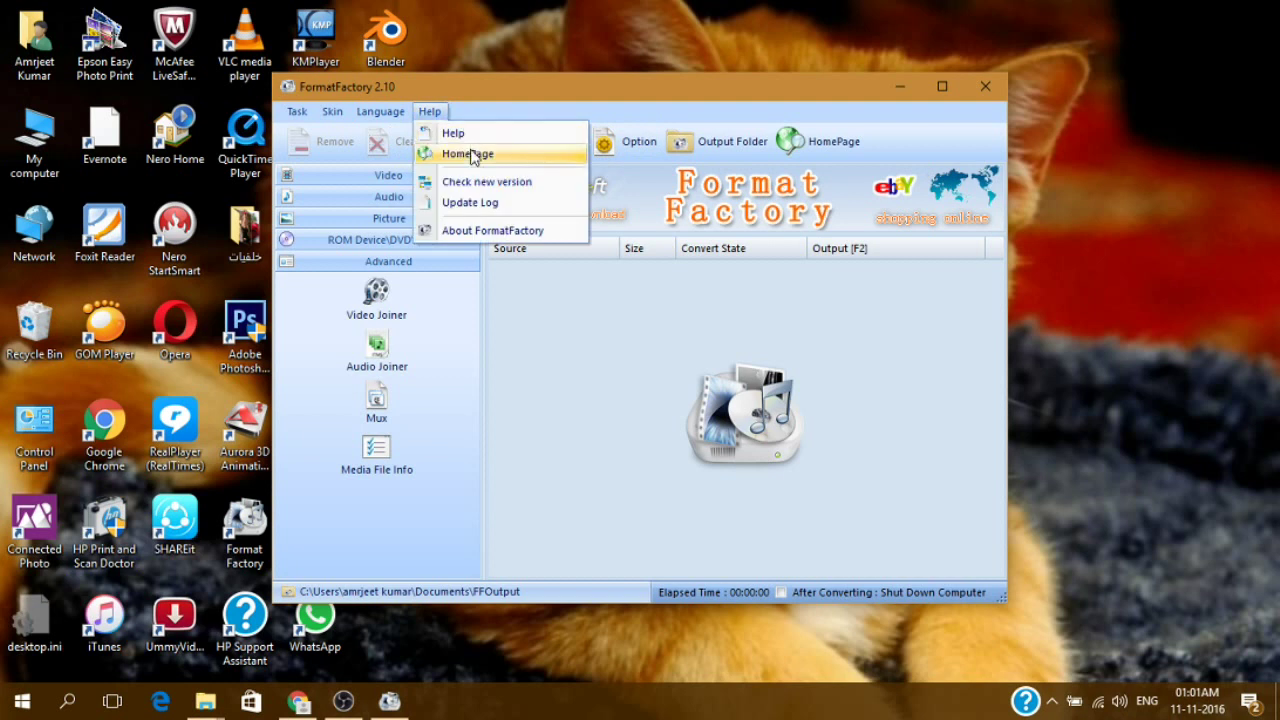
click(521, 281)
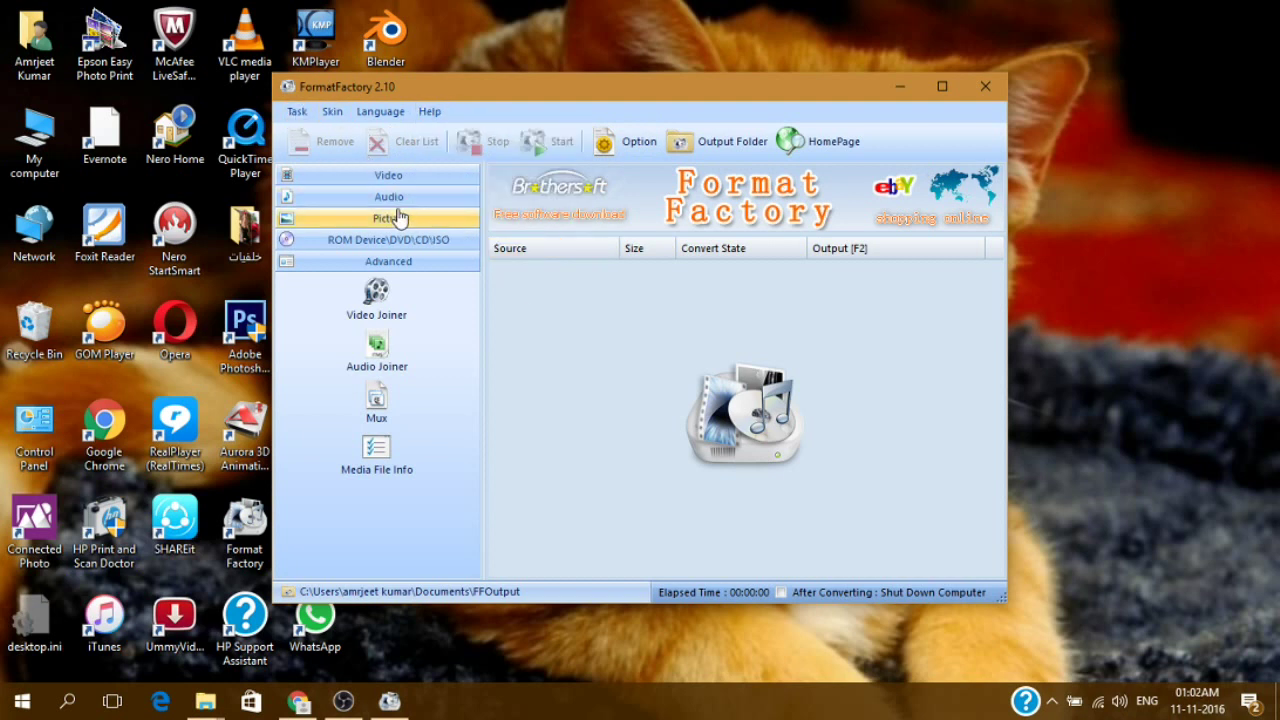
click(405, 176)
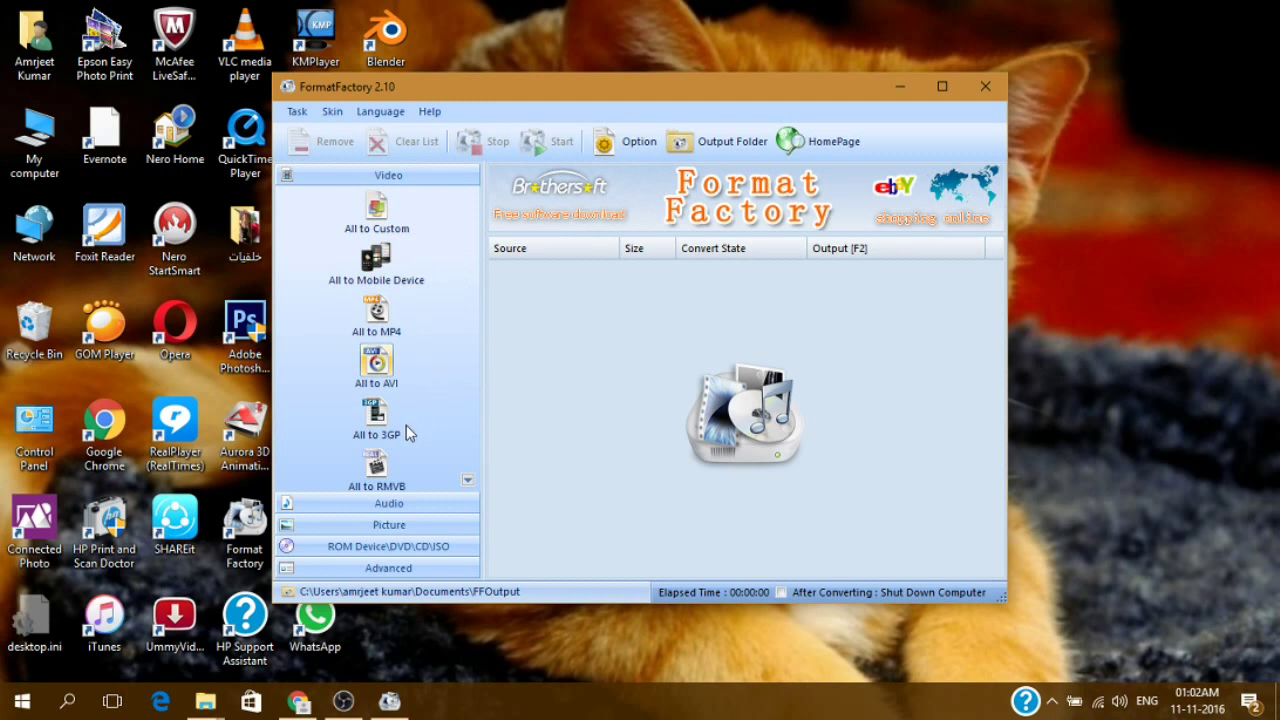
click(469, 481)
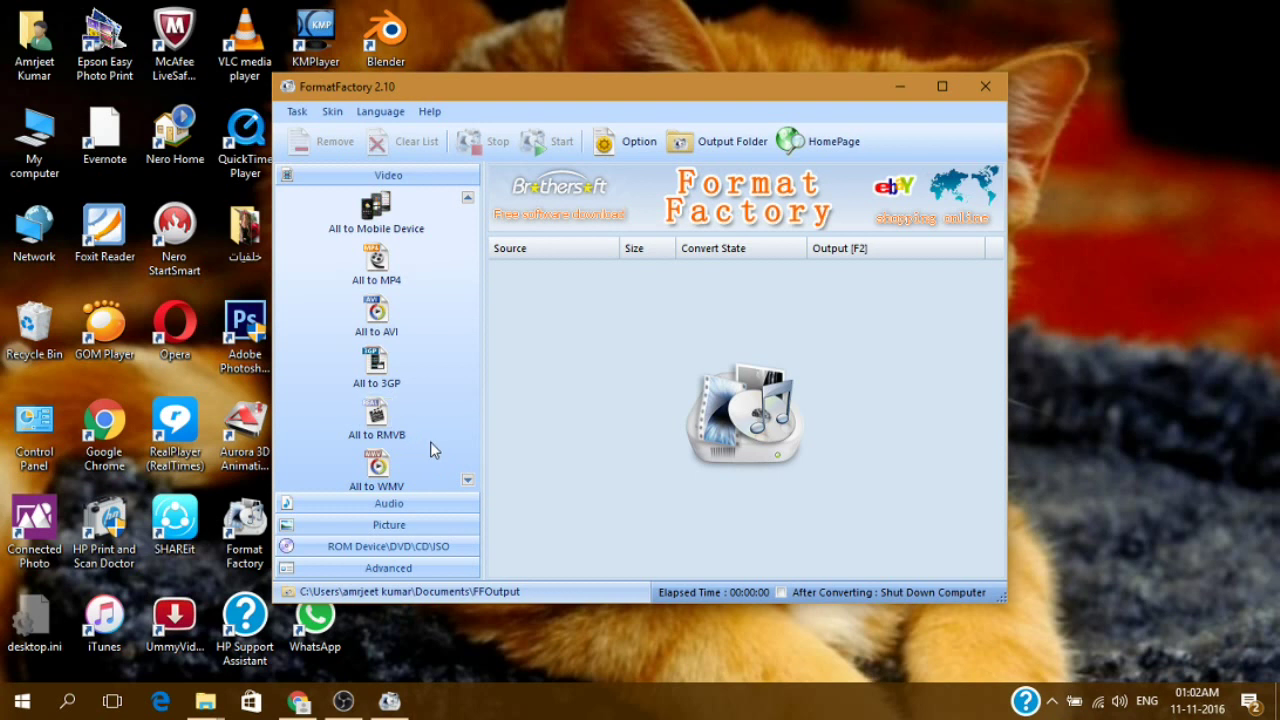
click(468, 481)
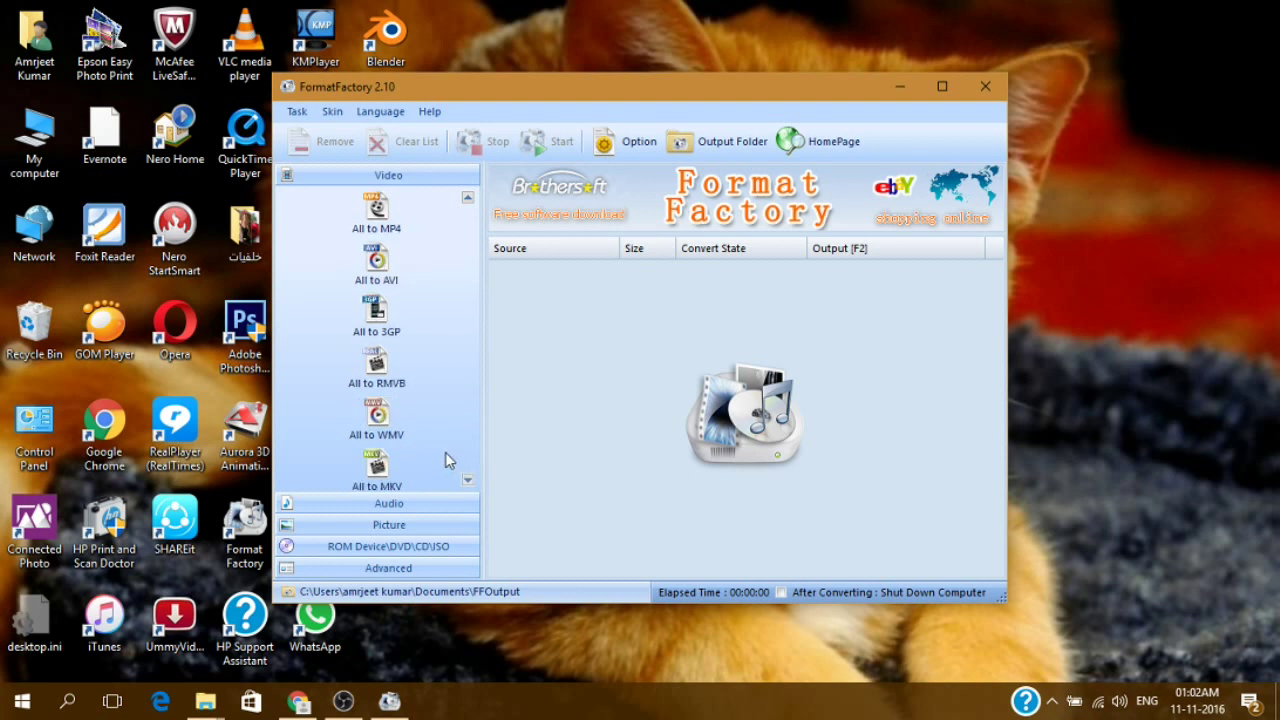
click(467, 481)
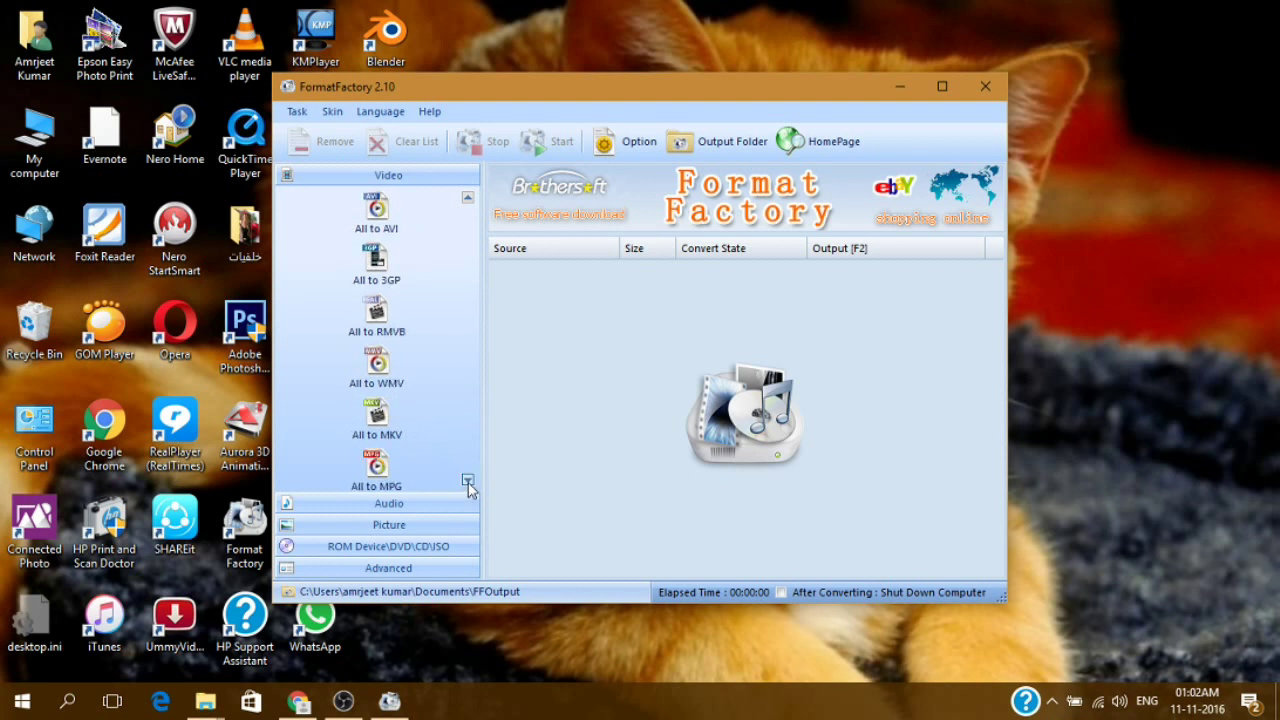
click(467, 481)
click(467, 481)
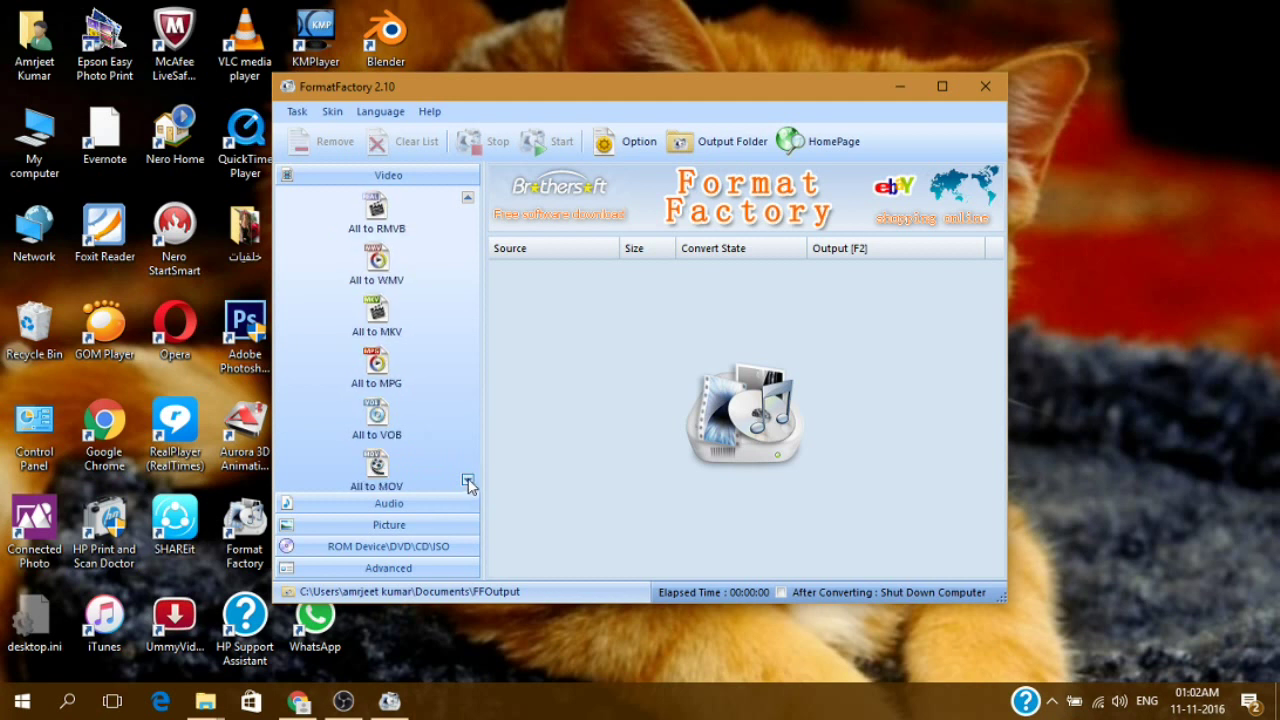
click(467, 481)
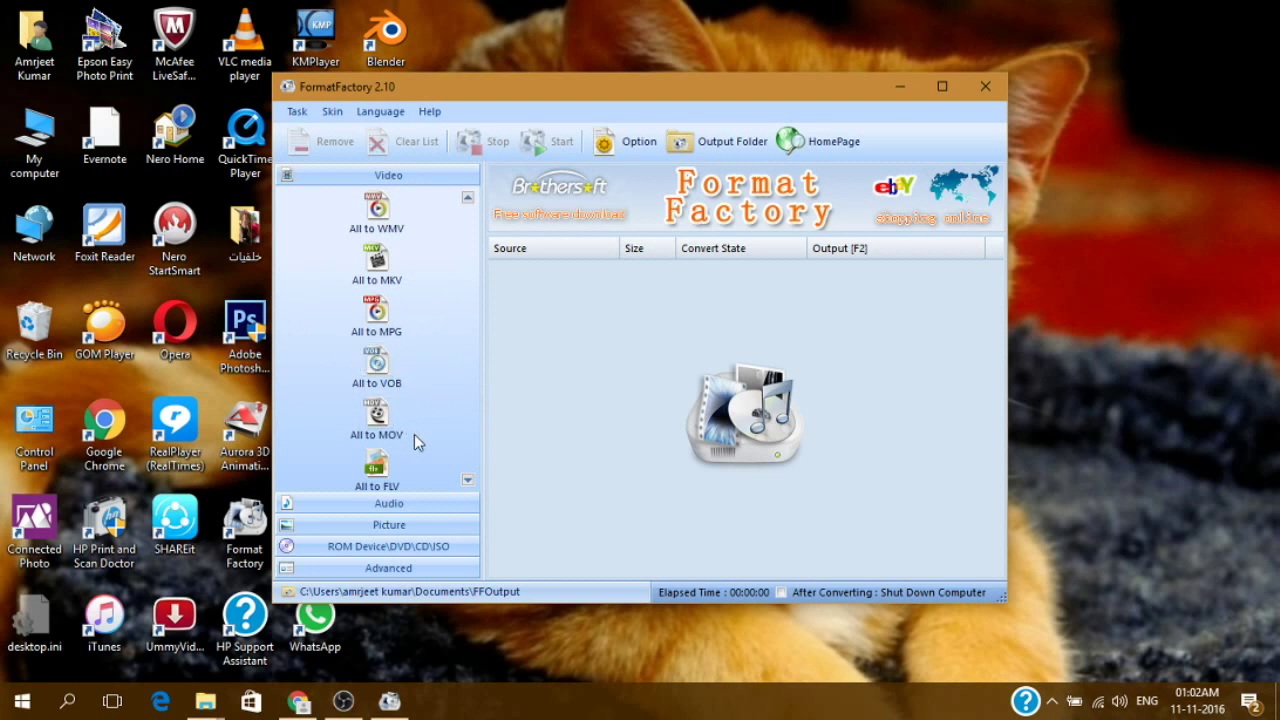
click(468, 481)
click(468, 481)
click(468, 481)
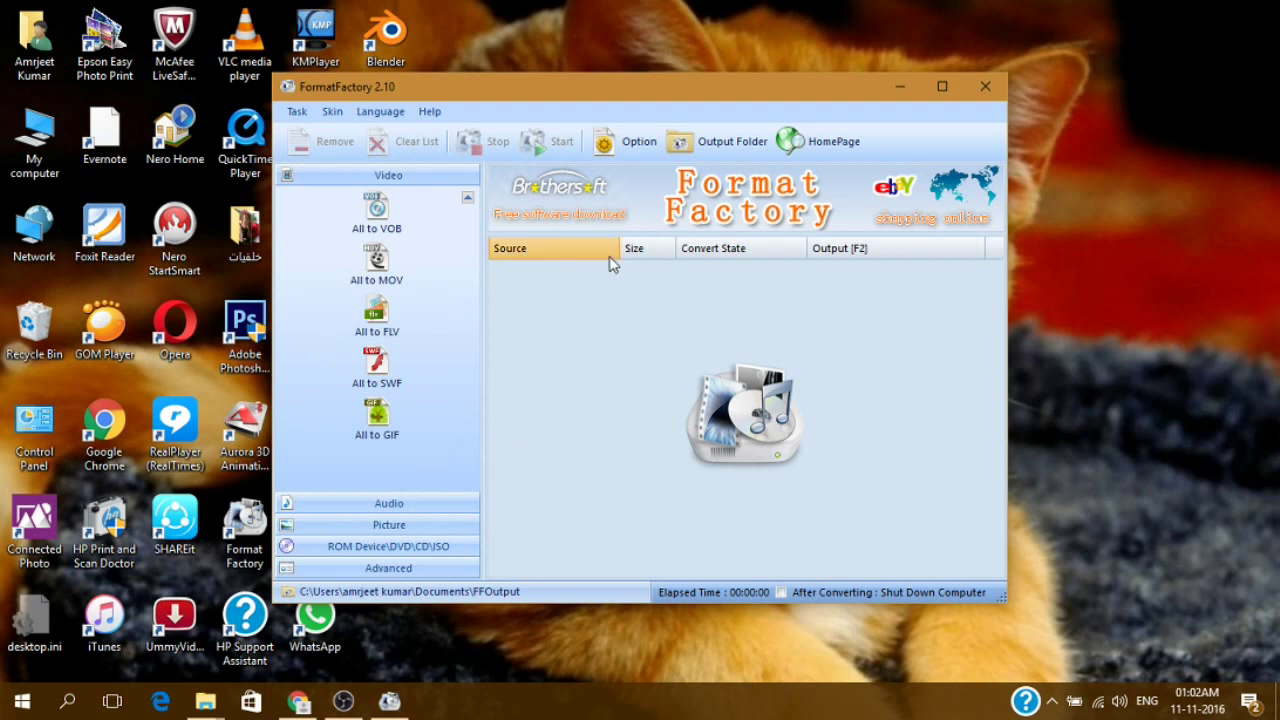
Bring up the OBS video folder in File Explorer and inspect the general, security and detail properties of 2016-11-11_00-42-01.mp4
mouse_move(215, 701)
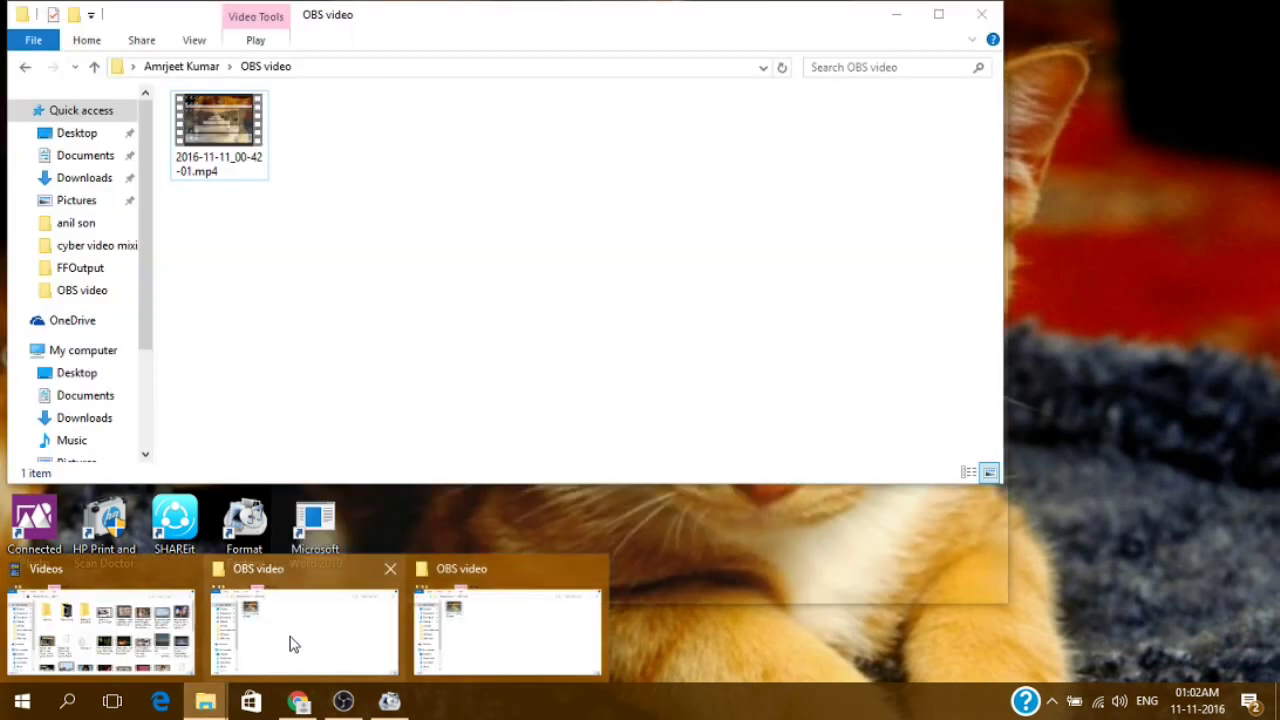
click(292, 644)
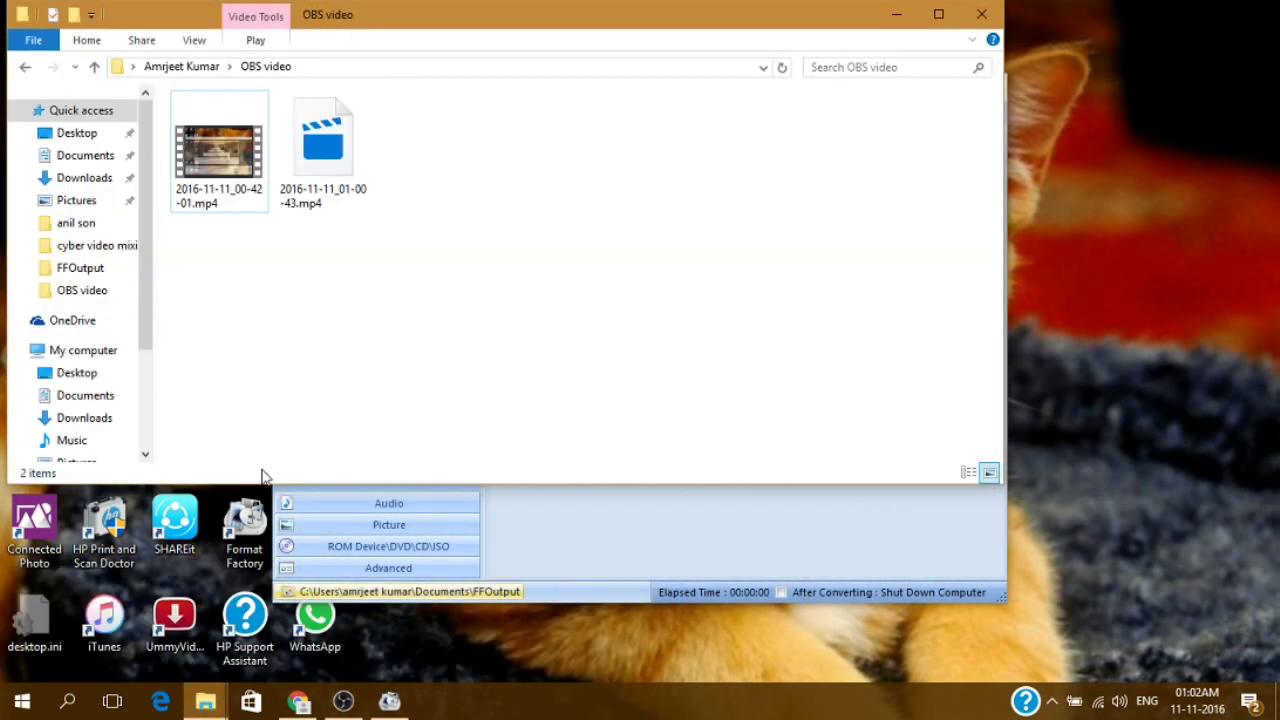
right_click(210, 133)
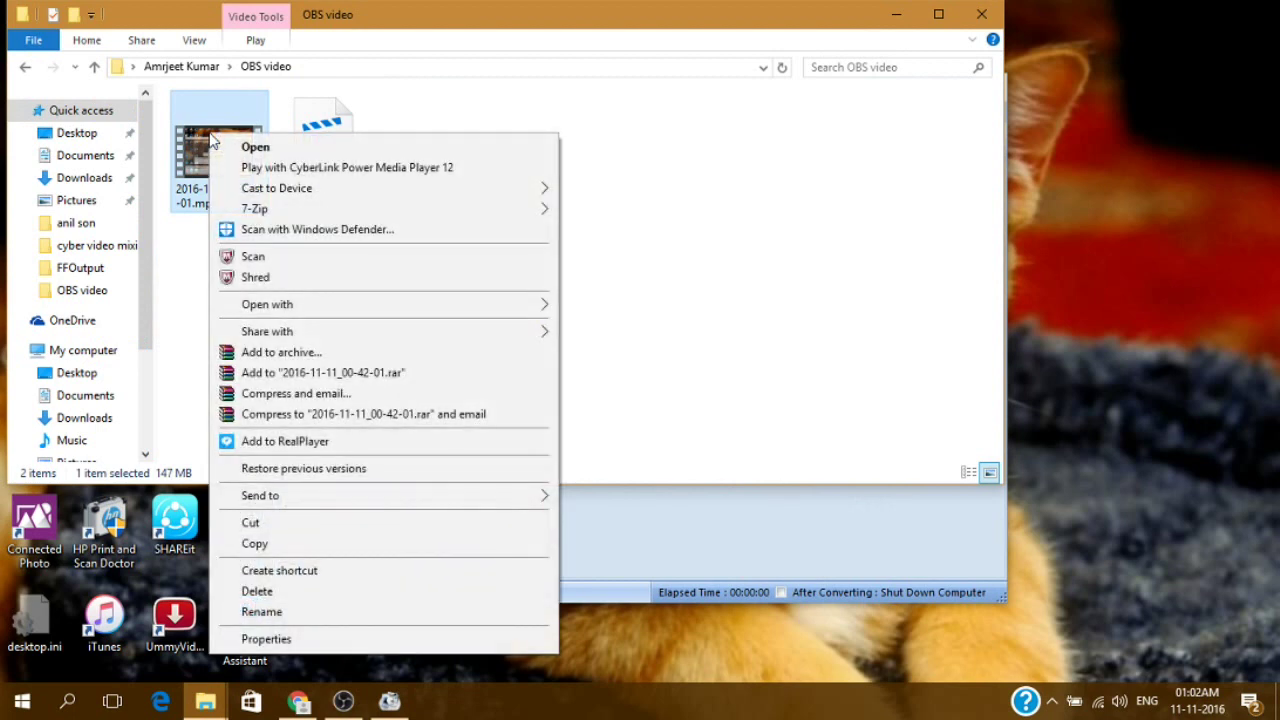
click(316, 639)
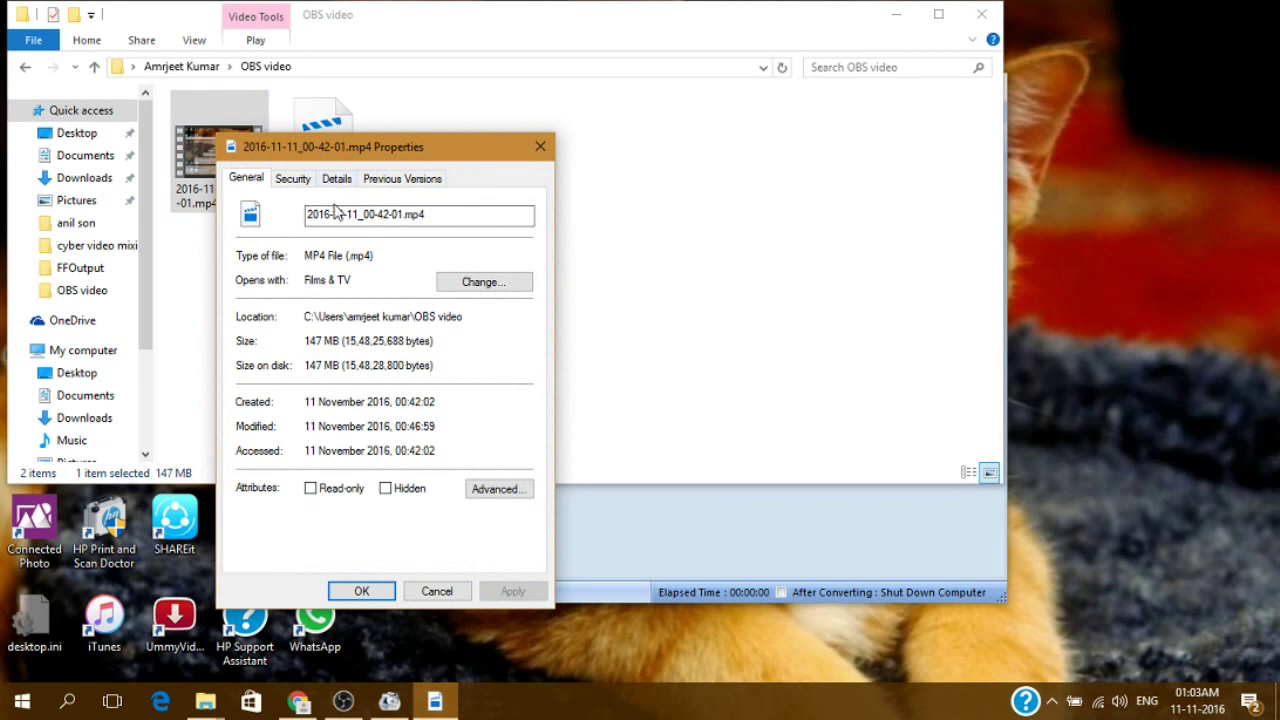
click(293, 179)
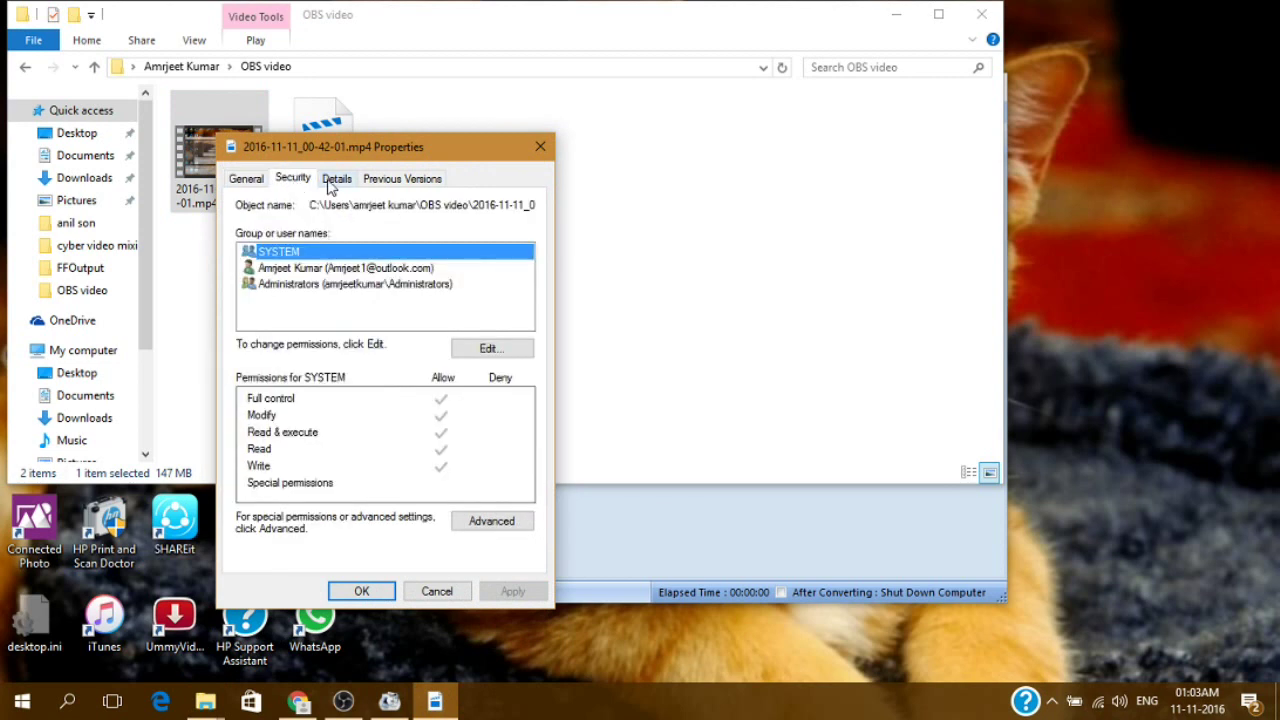
click(334, 181)
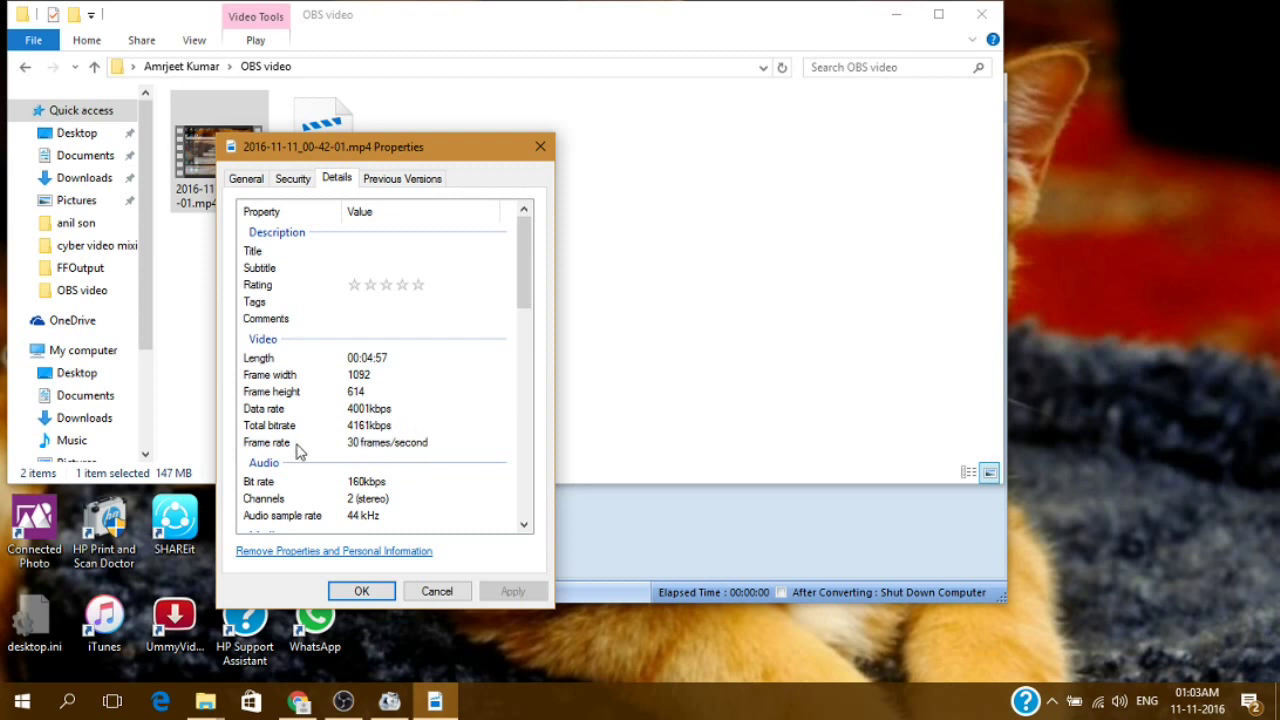
scroll(440, 395, down, 7)
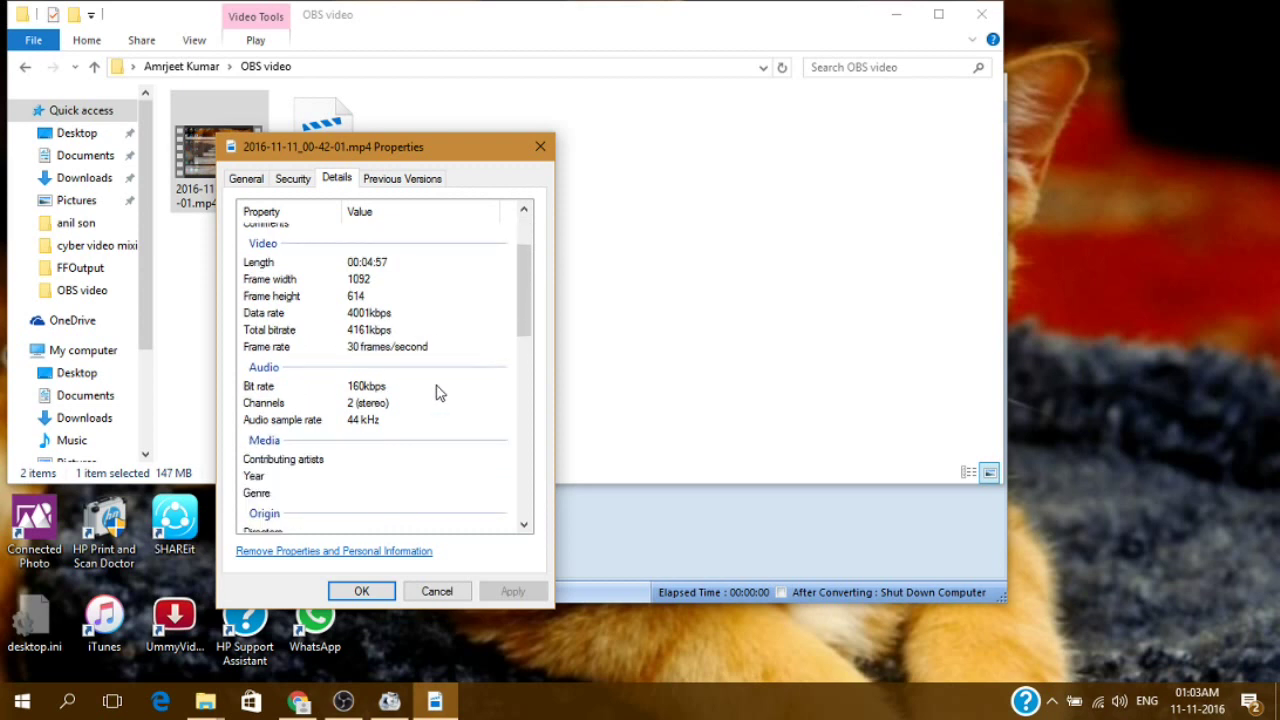
scroll(440, 393, down, 4)
scroll(440, 393, up, 11)
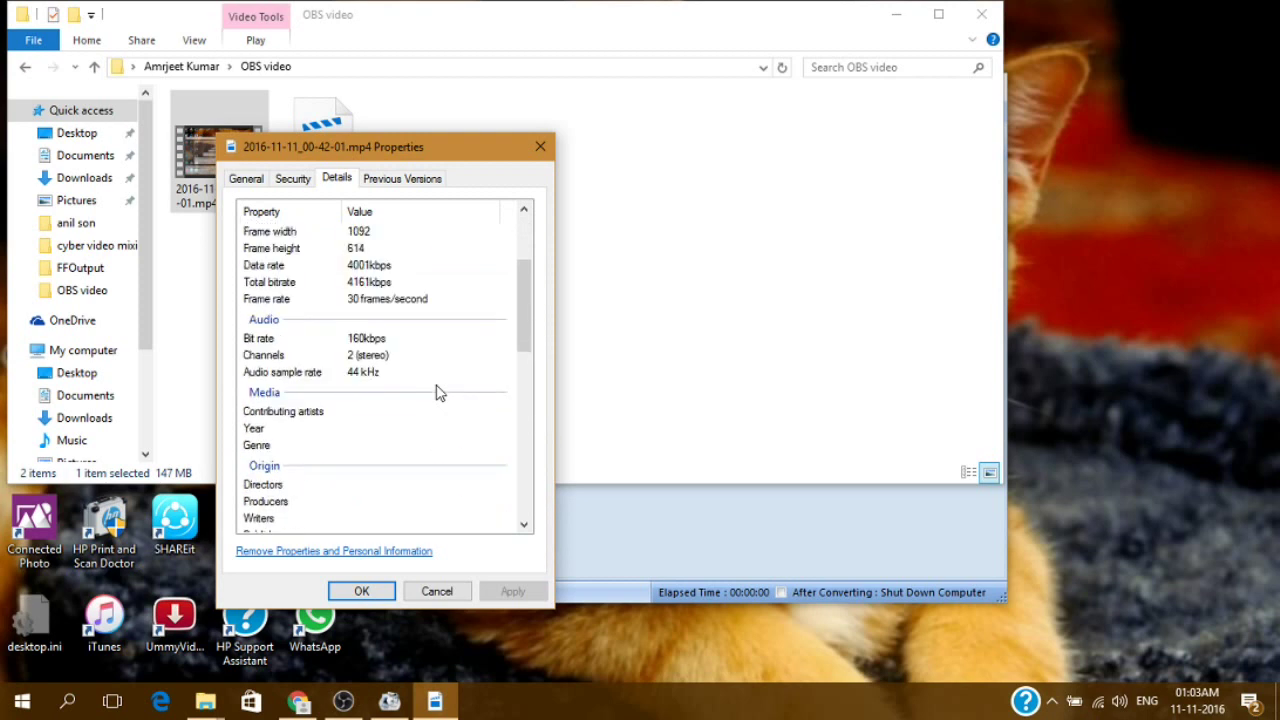
click(368, 591)
Add 2016-11-11_00-42-01.mp4 from the OBS video folder to Format Factory and minimize the folder window
drag(479, 10, 602, 360)
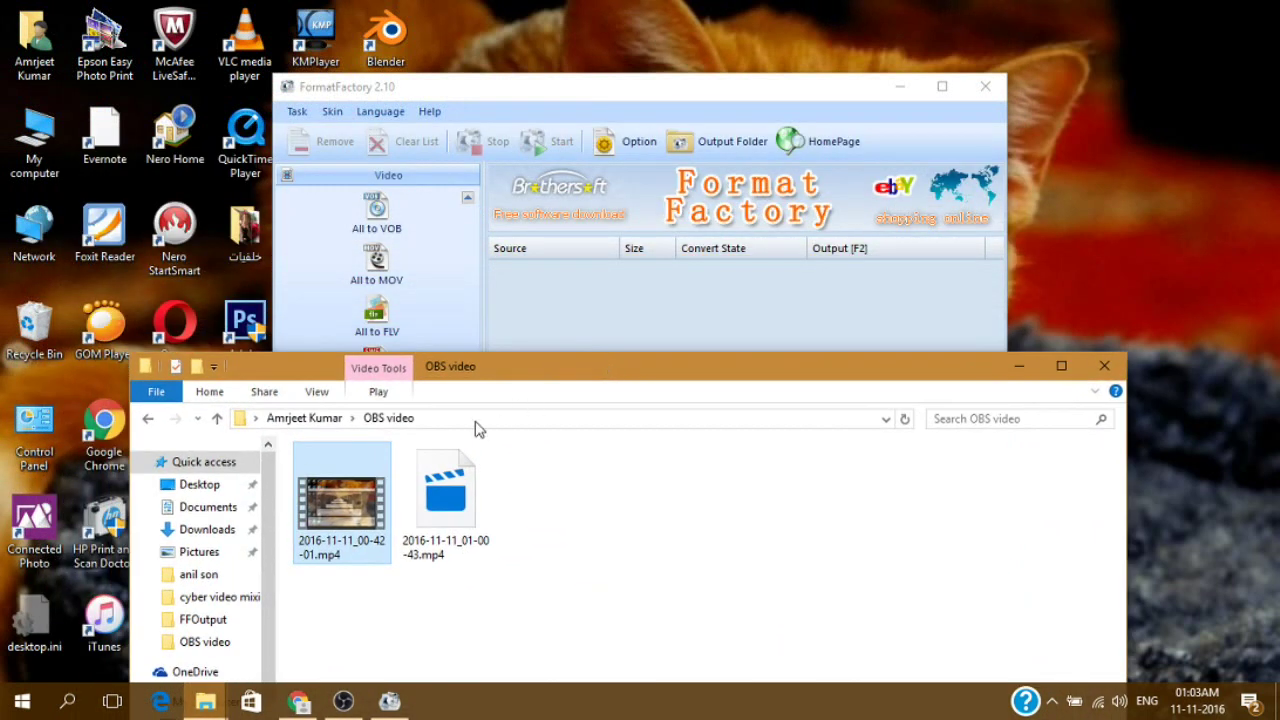
drag(307, 475, 608, 297)
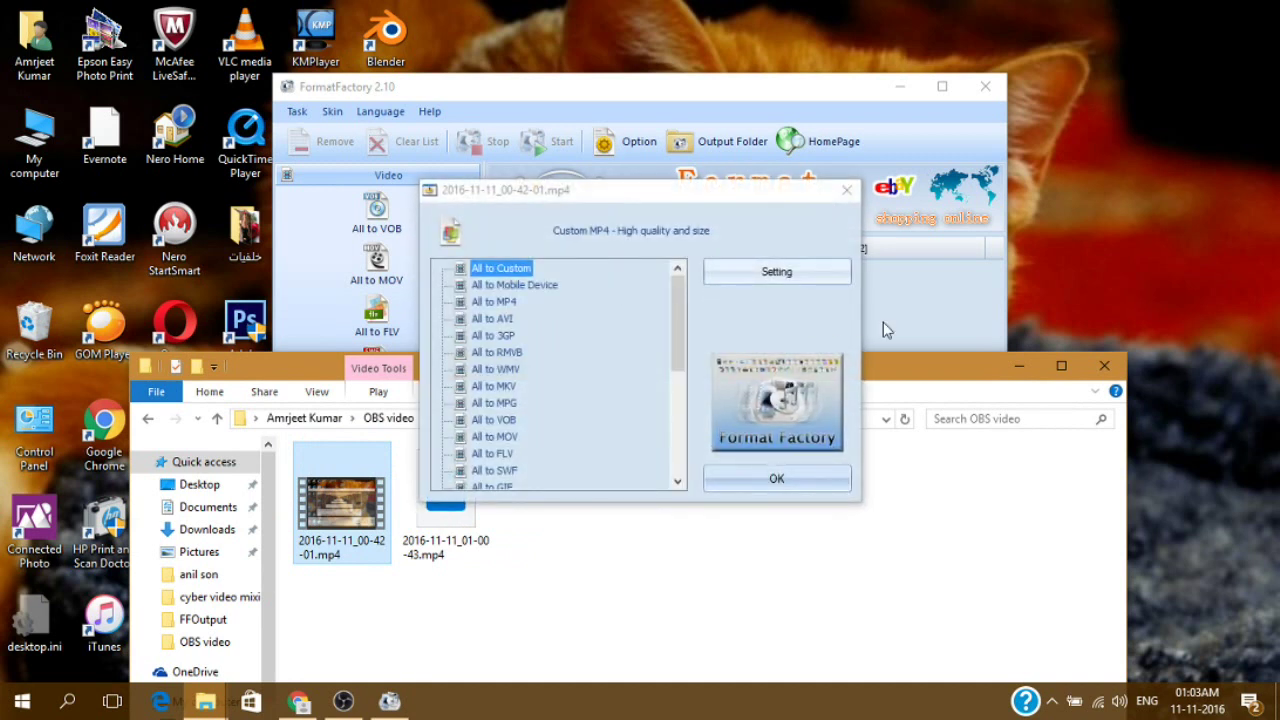
click(1019, 366)
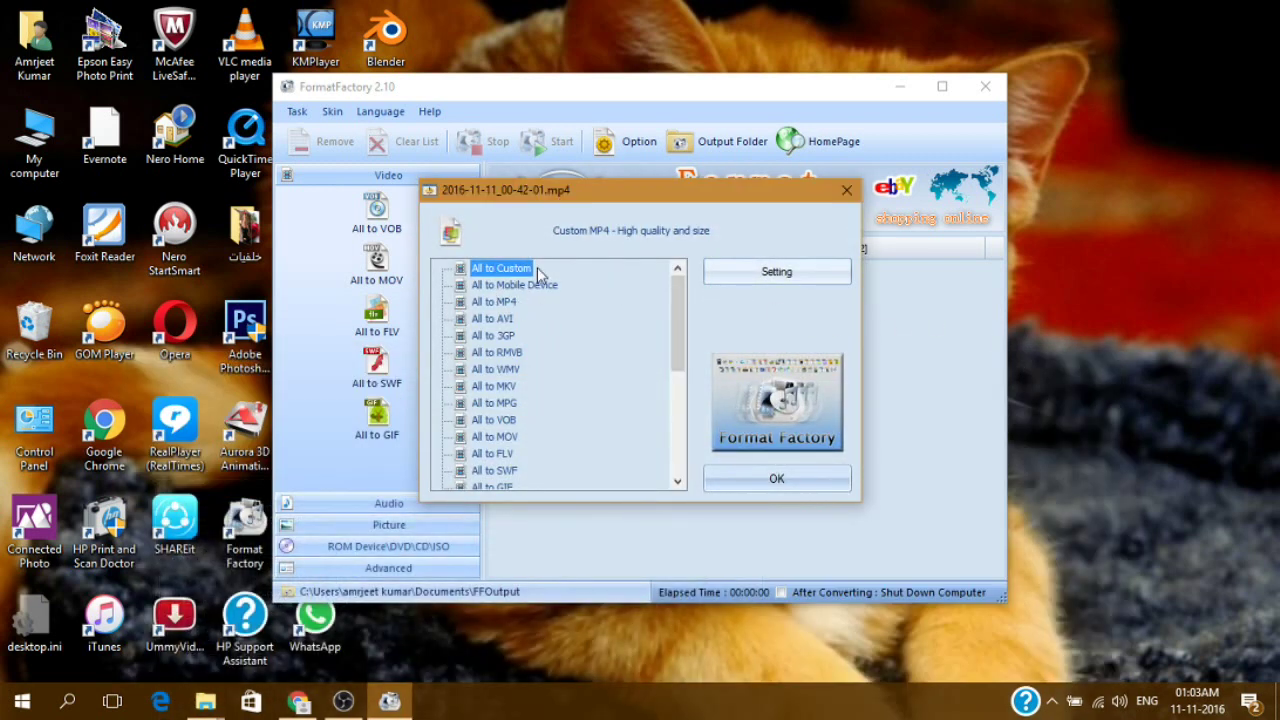
Review the output formats and open the video settings for All to Custom with the Custom MP4 - High quality and size profile
scroll(536, 348, down, 2)
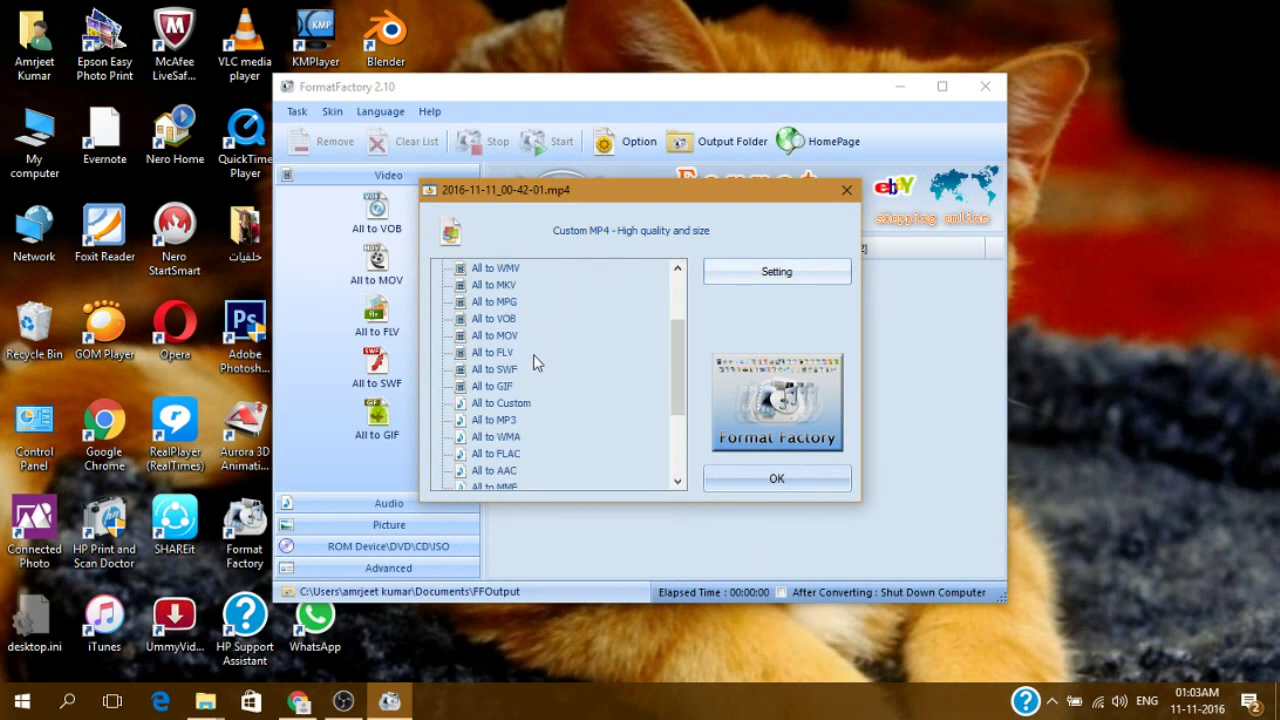
scroll(534, 424, up, 2)
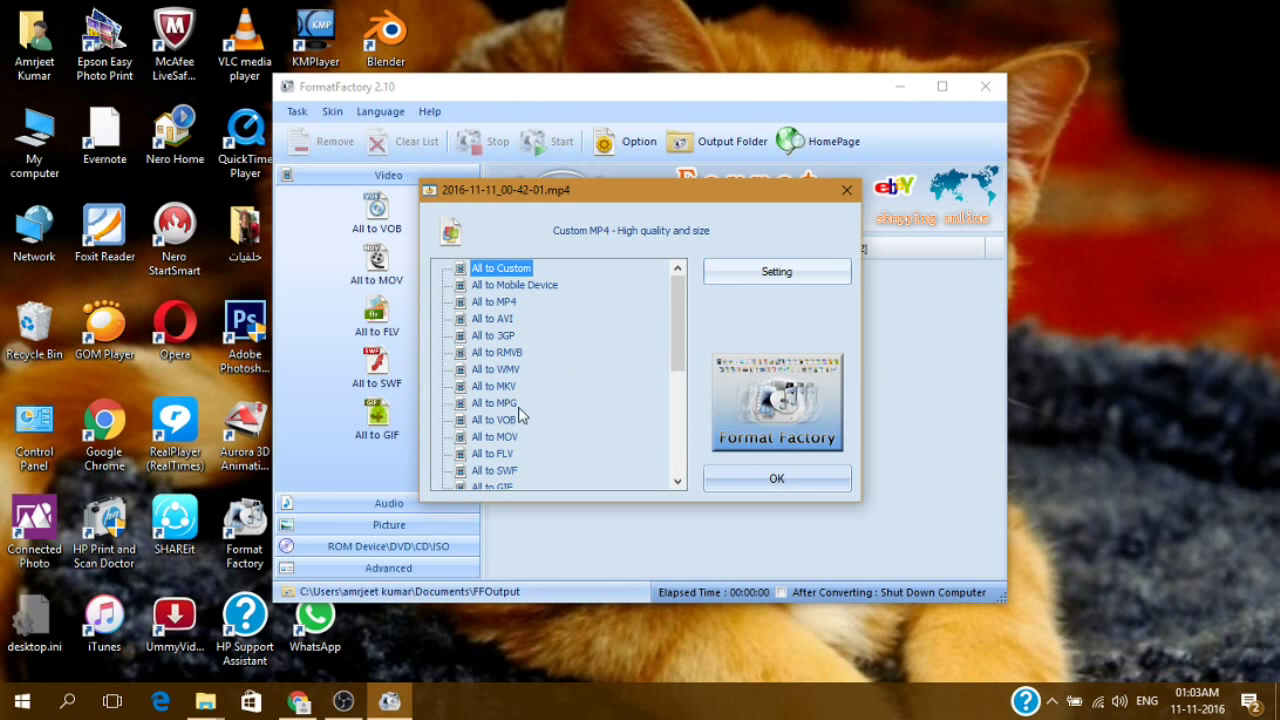
scroll(539, 419, down, 5)
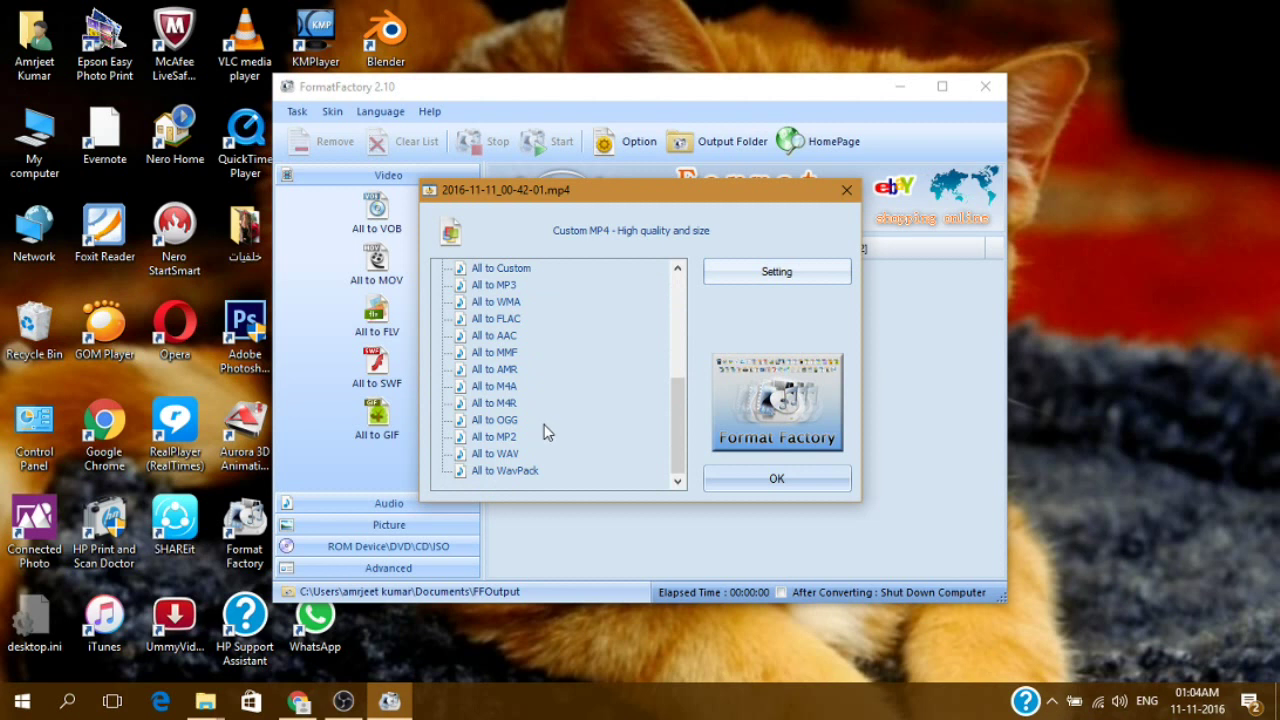
scroll(539, 419, up, 5)
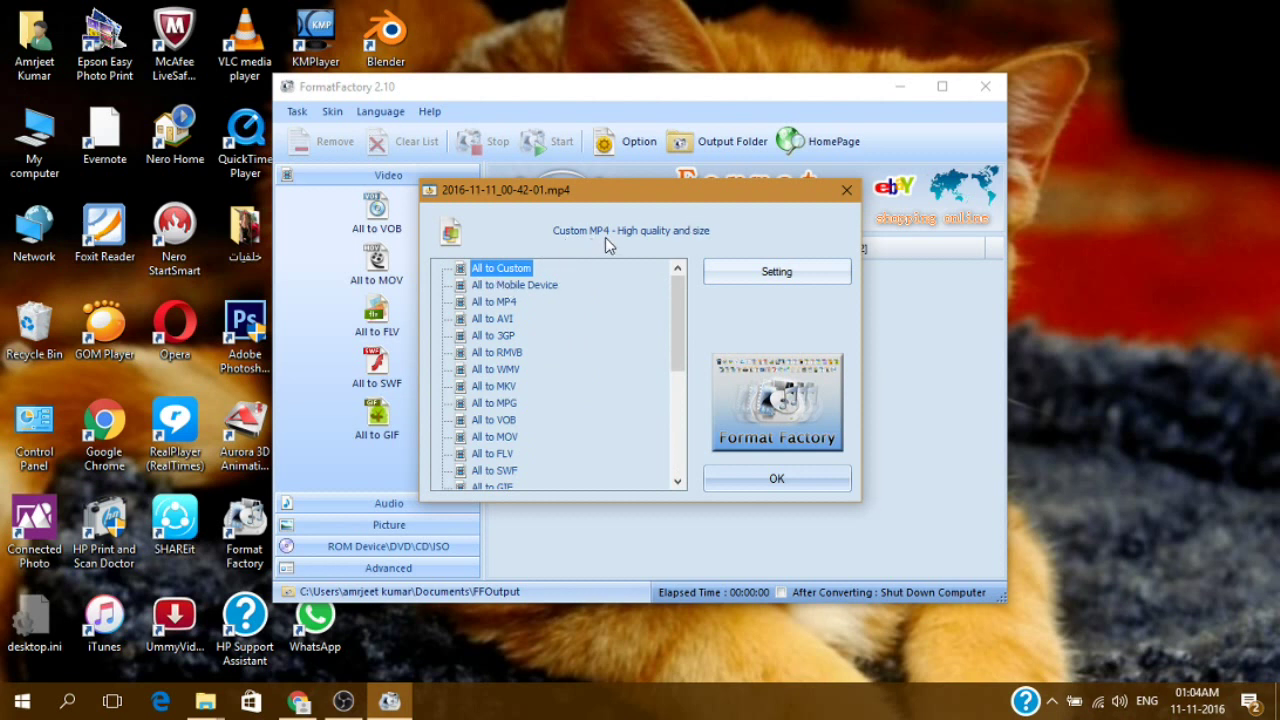
click(776, 275)
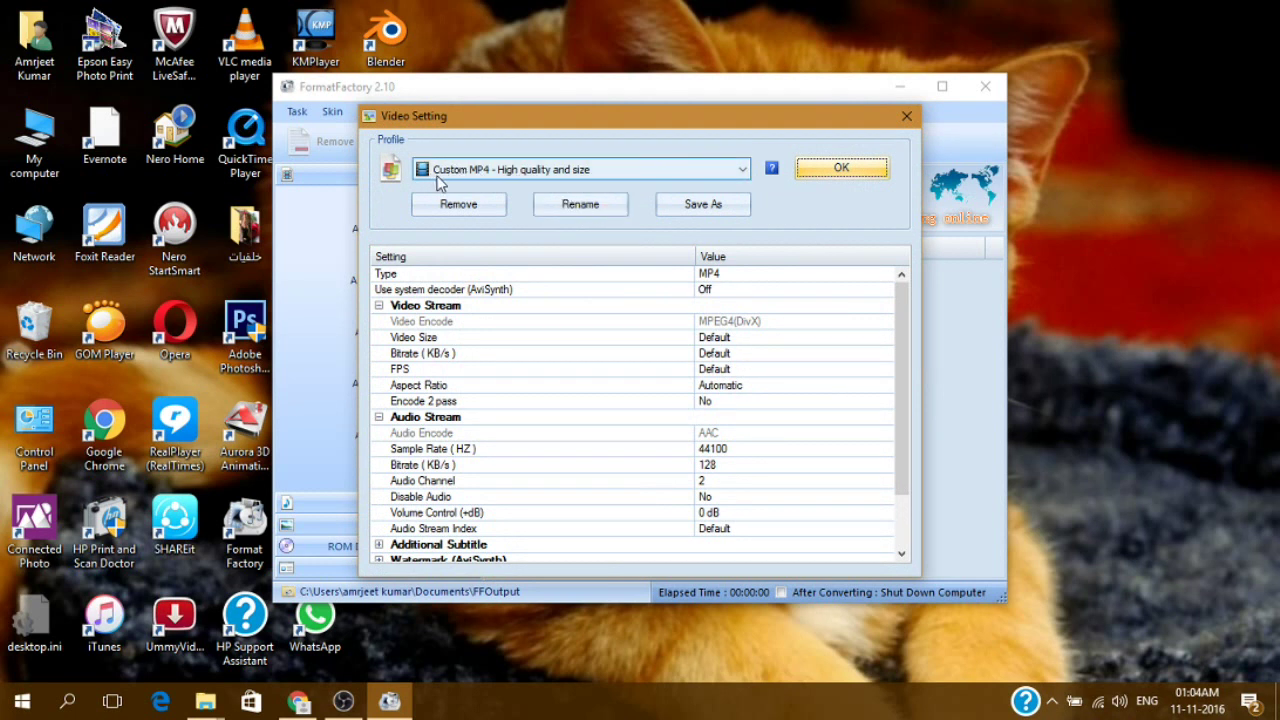
click(738, 174)
click(740, 172)
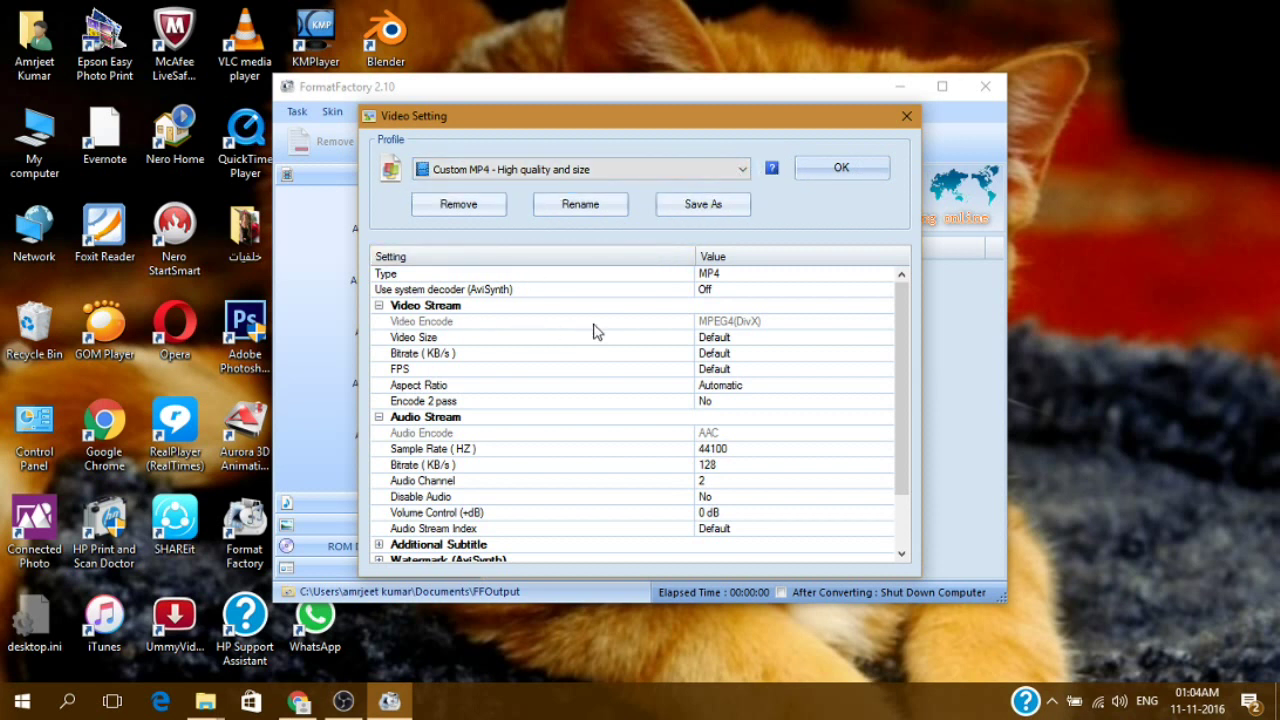
Set the video stream's size to 720x480 HD Device and its bitrate to 1200 KB/s
click(840, 341)
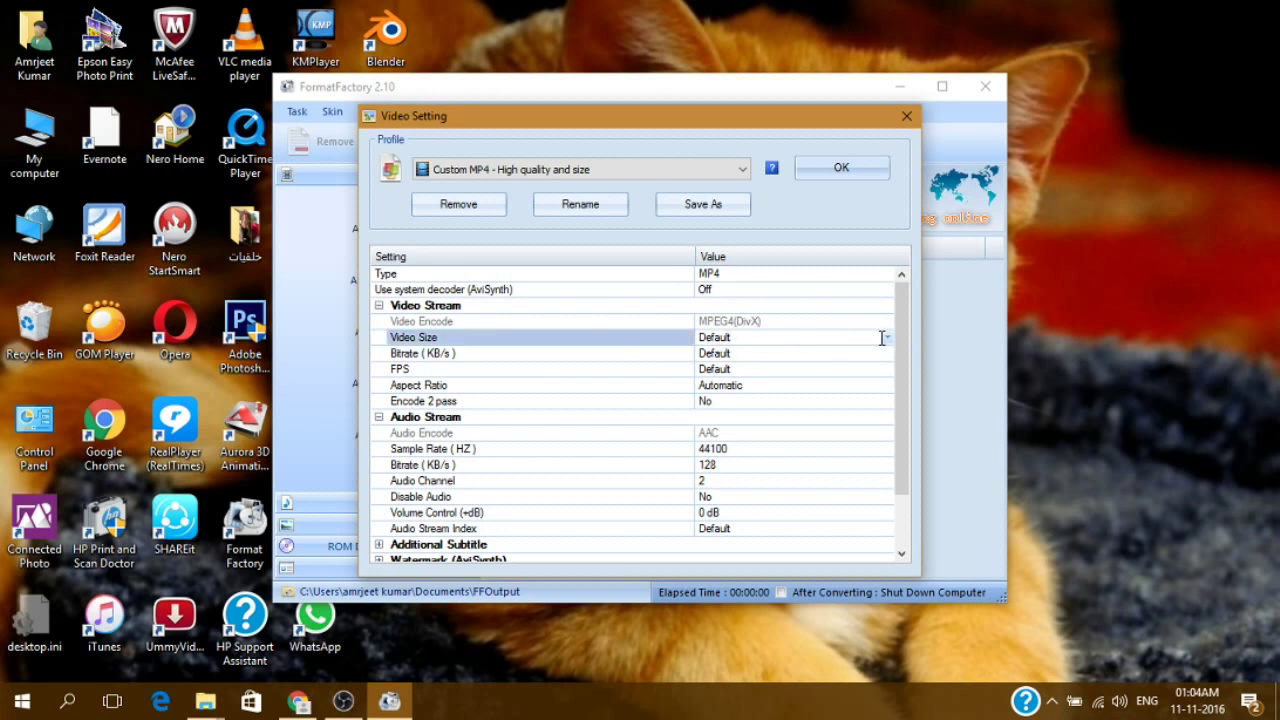
click(887, 339)
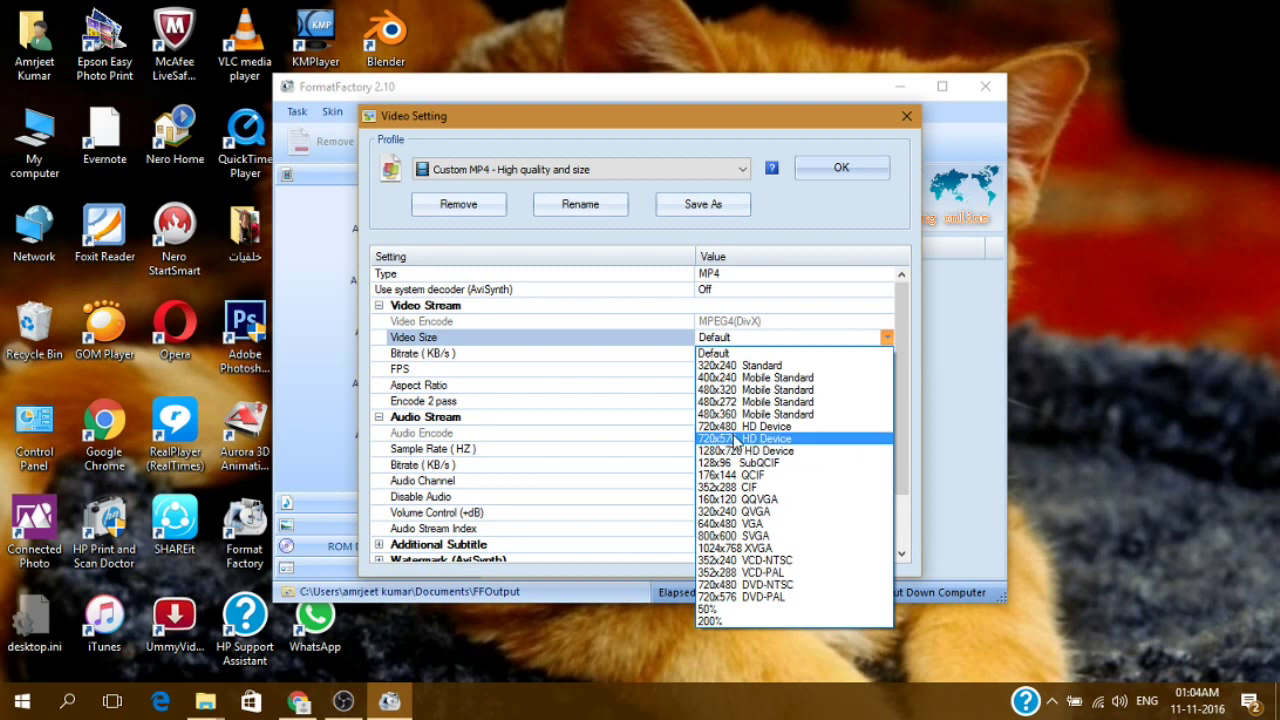
click(840, 430)
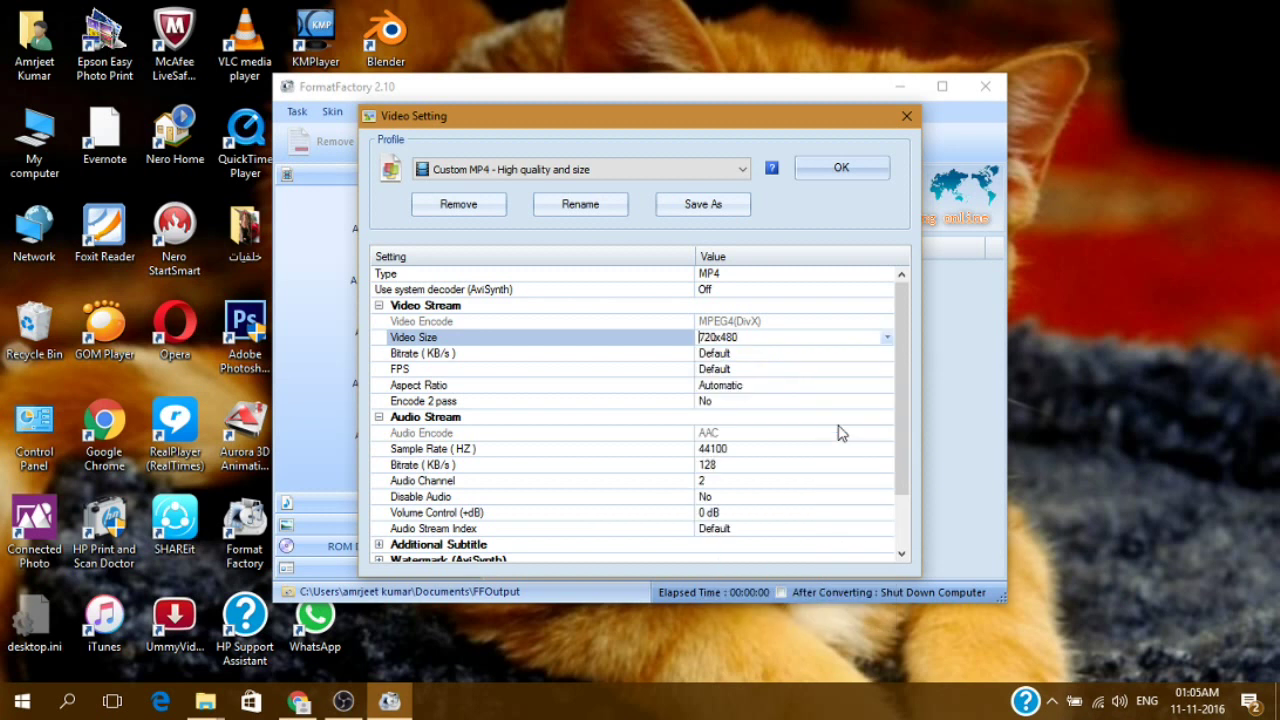
click(886, 356)
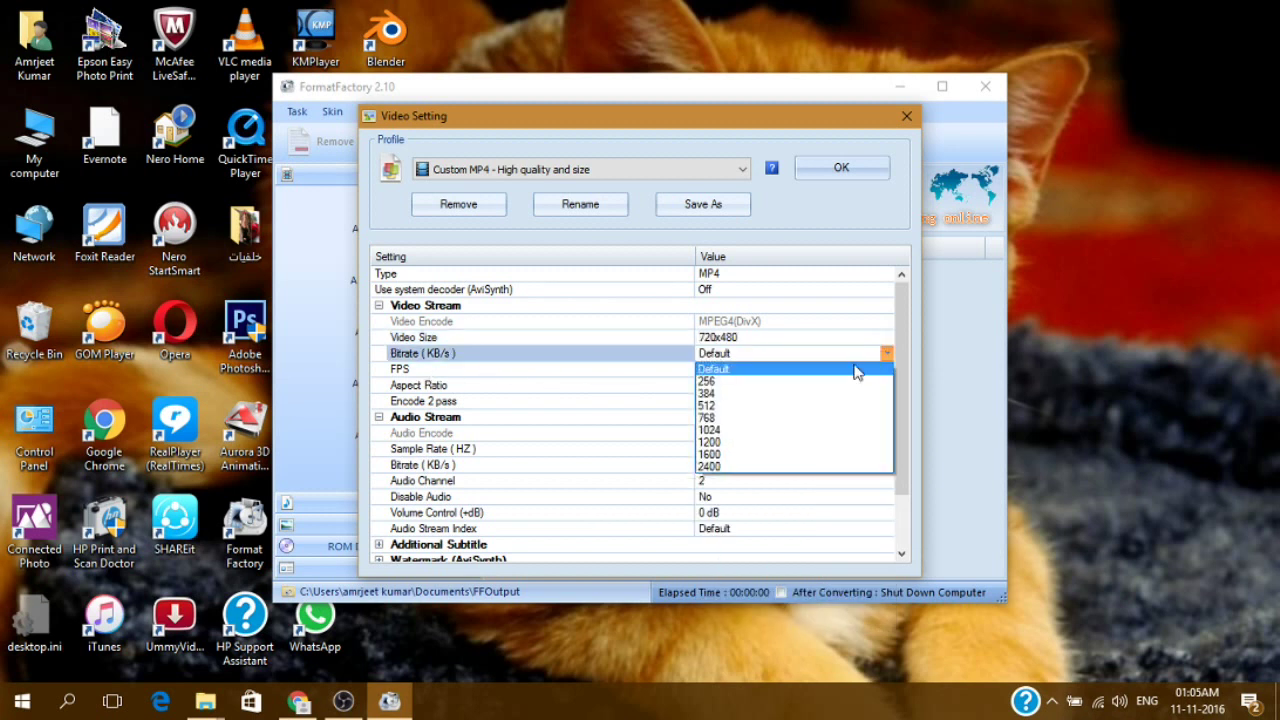
click(744, 443)
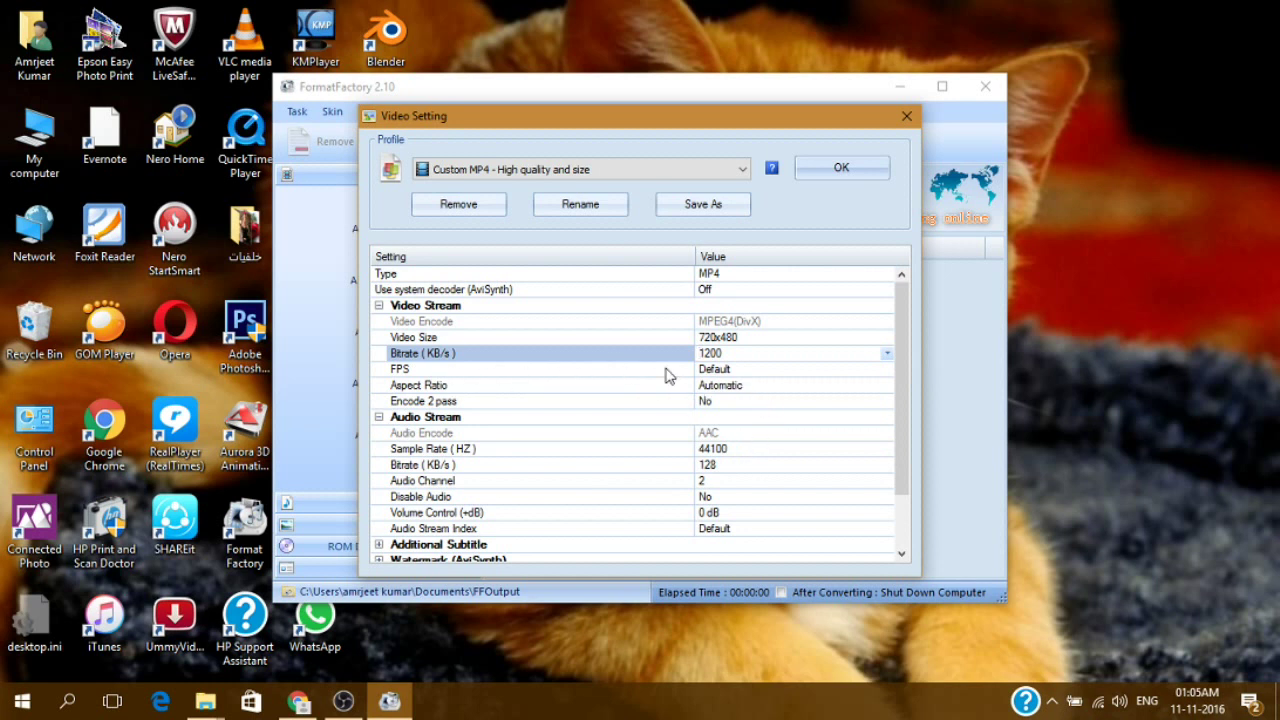
Check the available frame rates for the video stream and leave FPS at Default
click(845, 370)
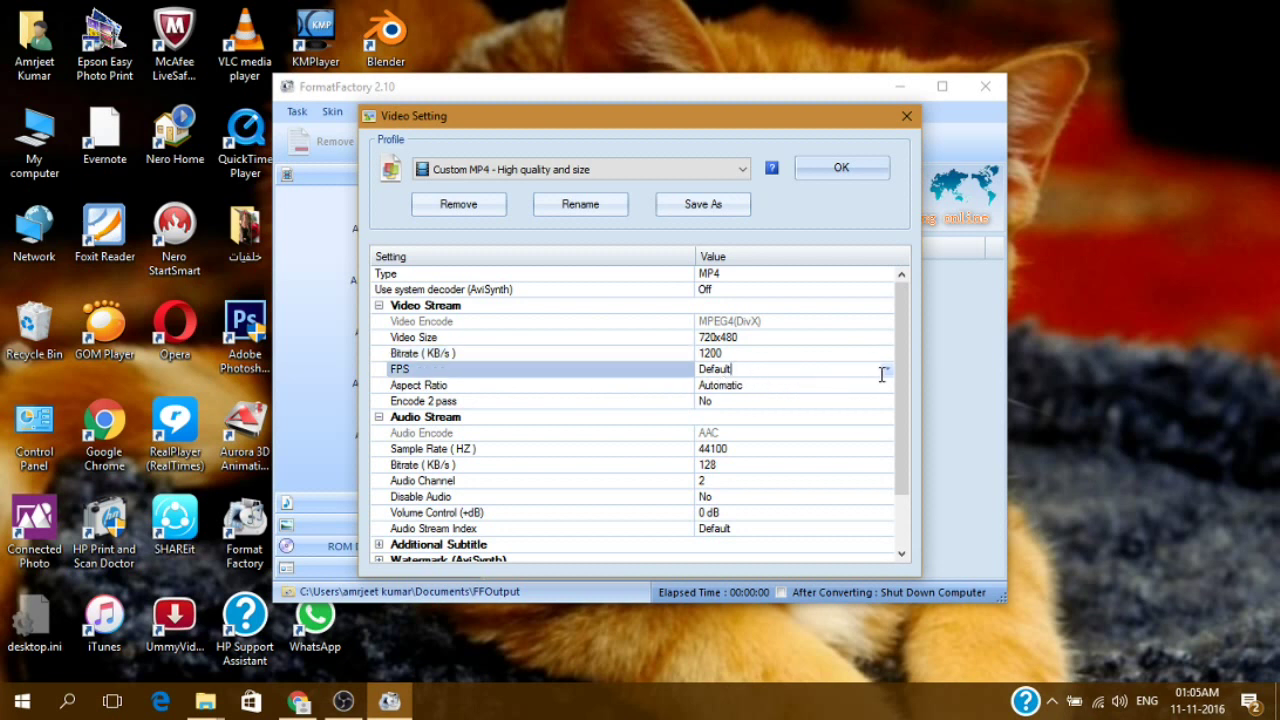
click(886, 370)
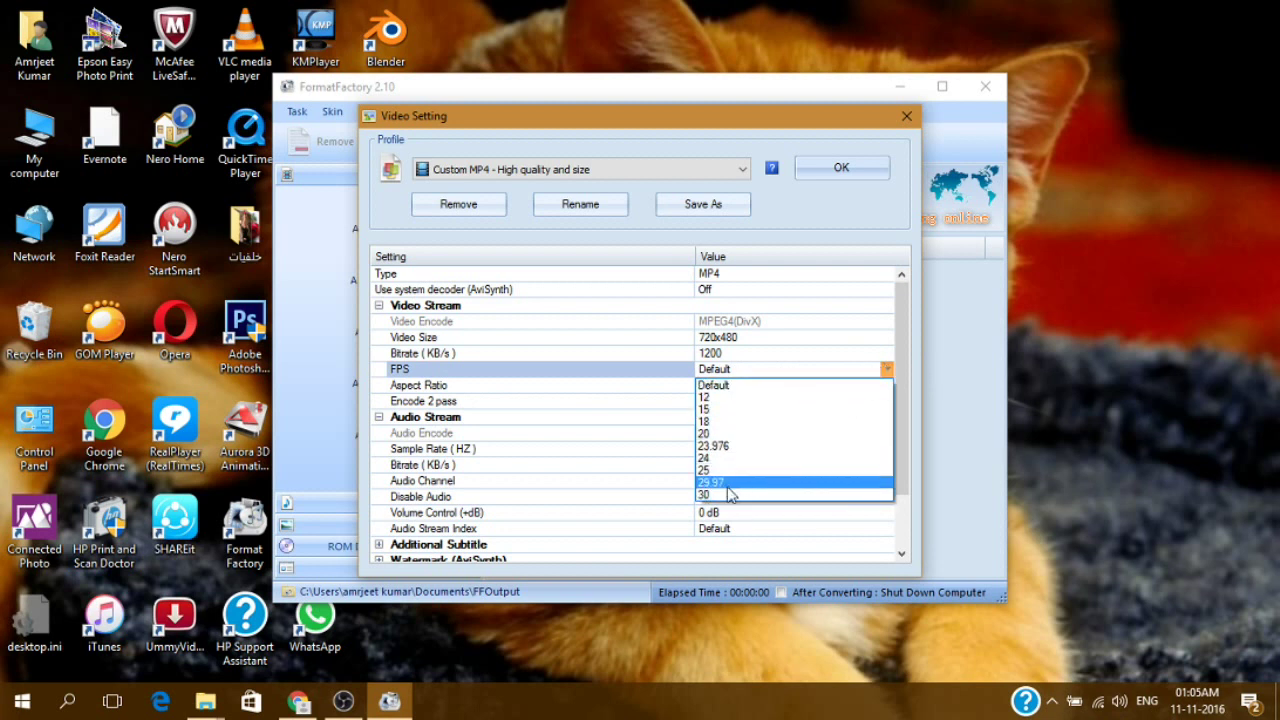
click(882, 369)
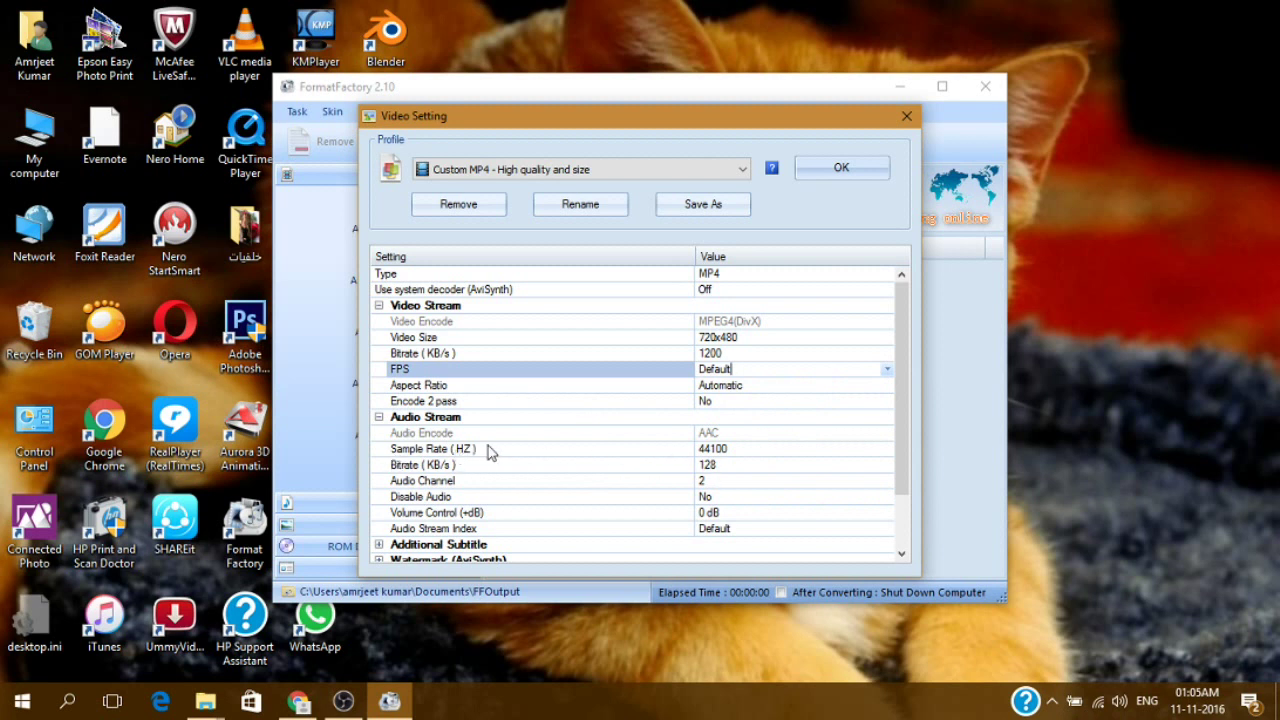
Review the audio sample rates, keep 44100 Hz, and set the audio stream's bitrate to 320 KB/s
click(805, 452)
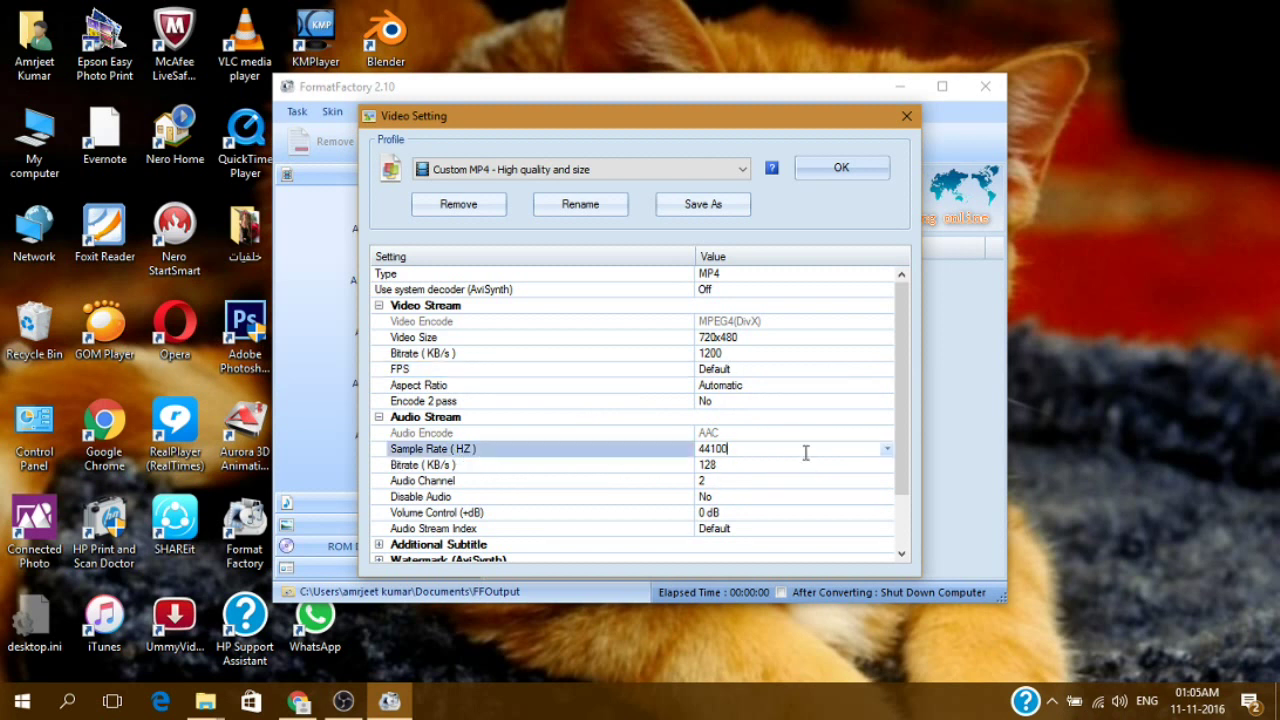
click(887, 450)
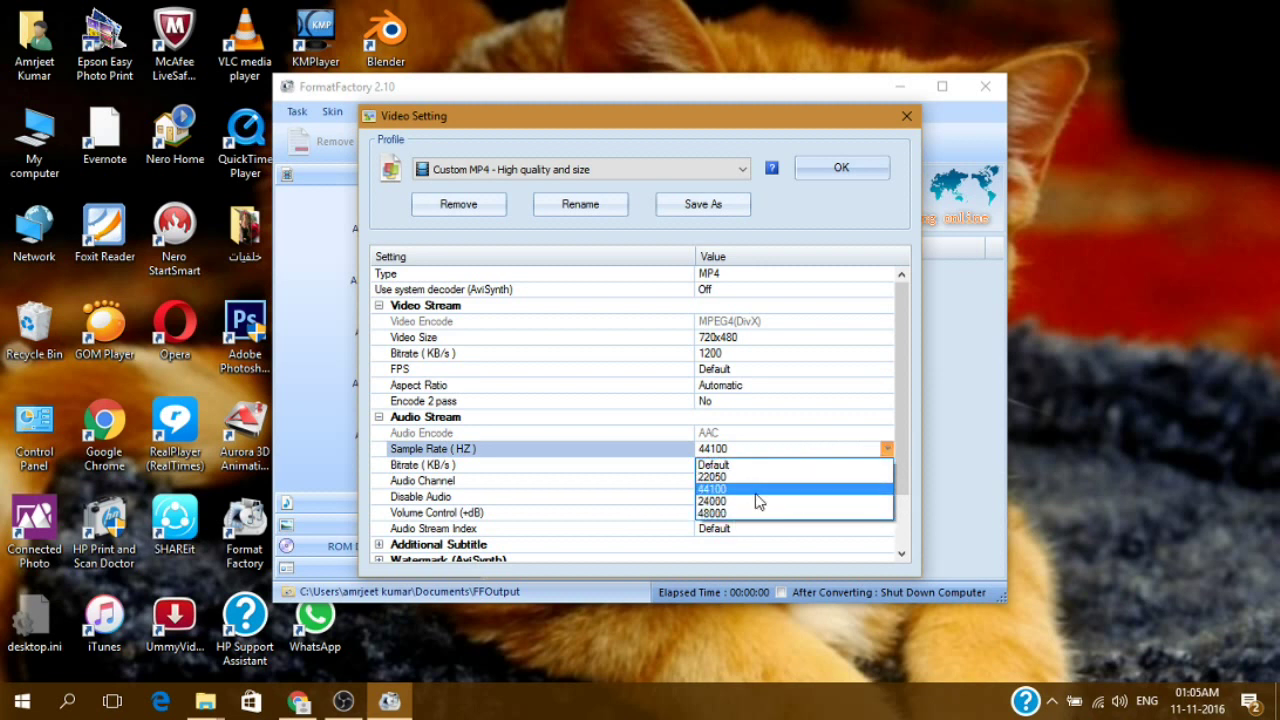
click(886, 450)
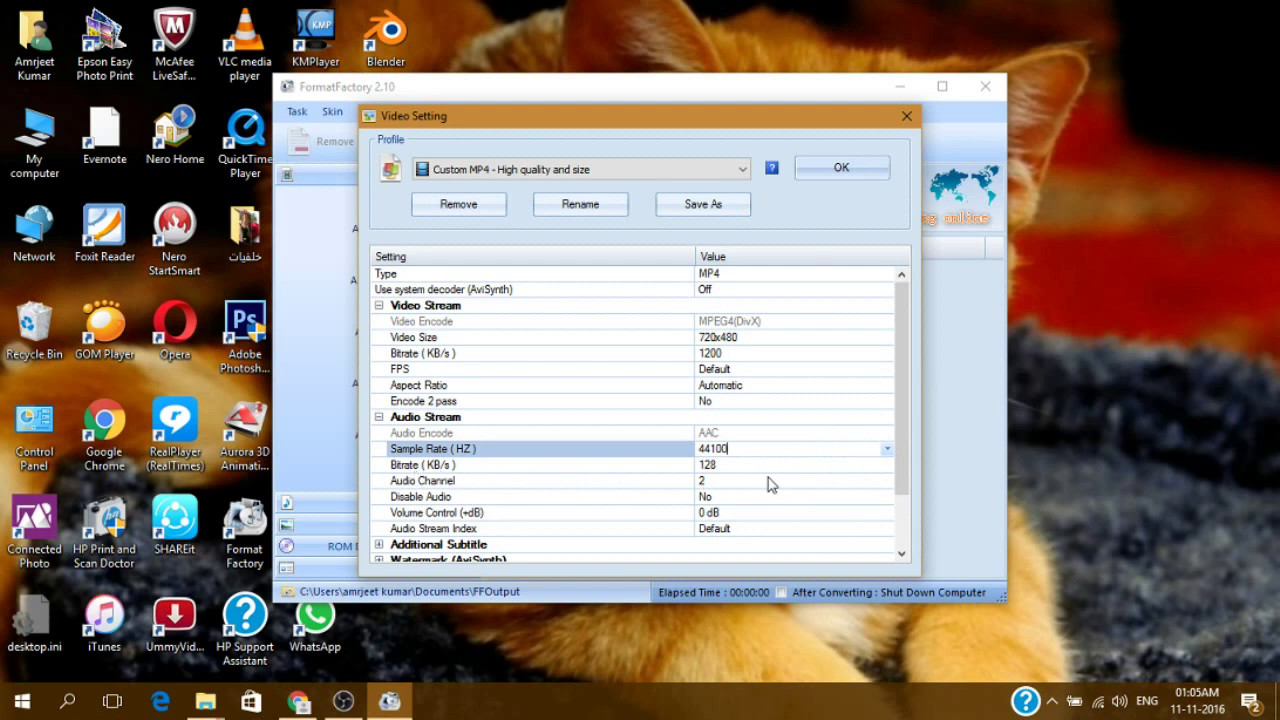
click(862, 466)
click(887, 466)
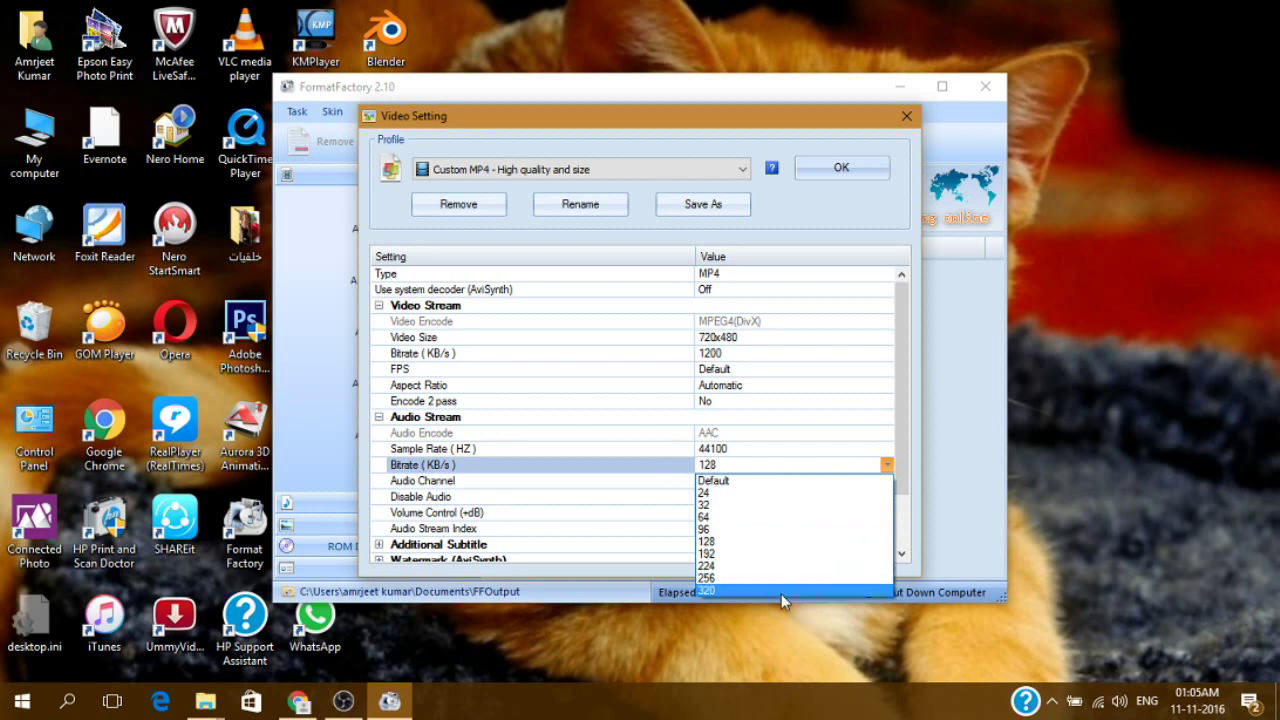
click(780, 592)
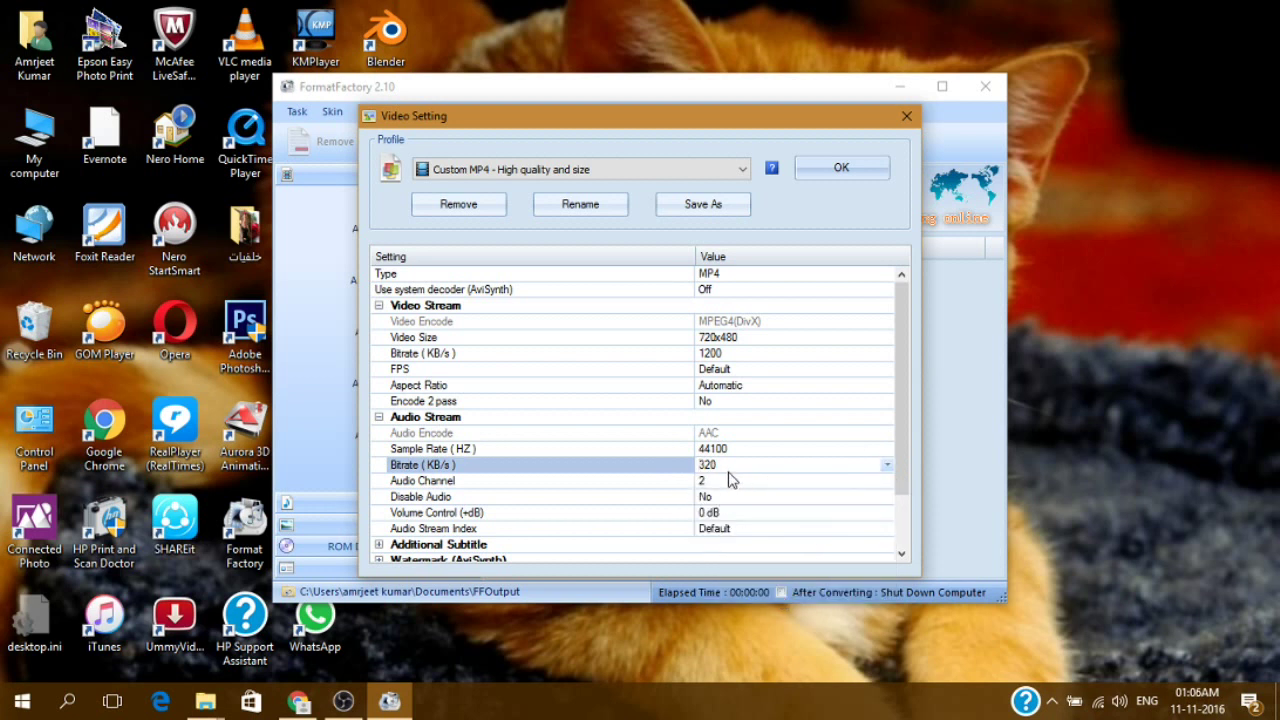
scroll(775, 500, down, 2)
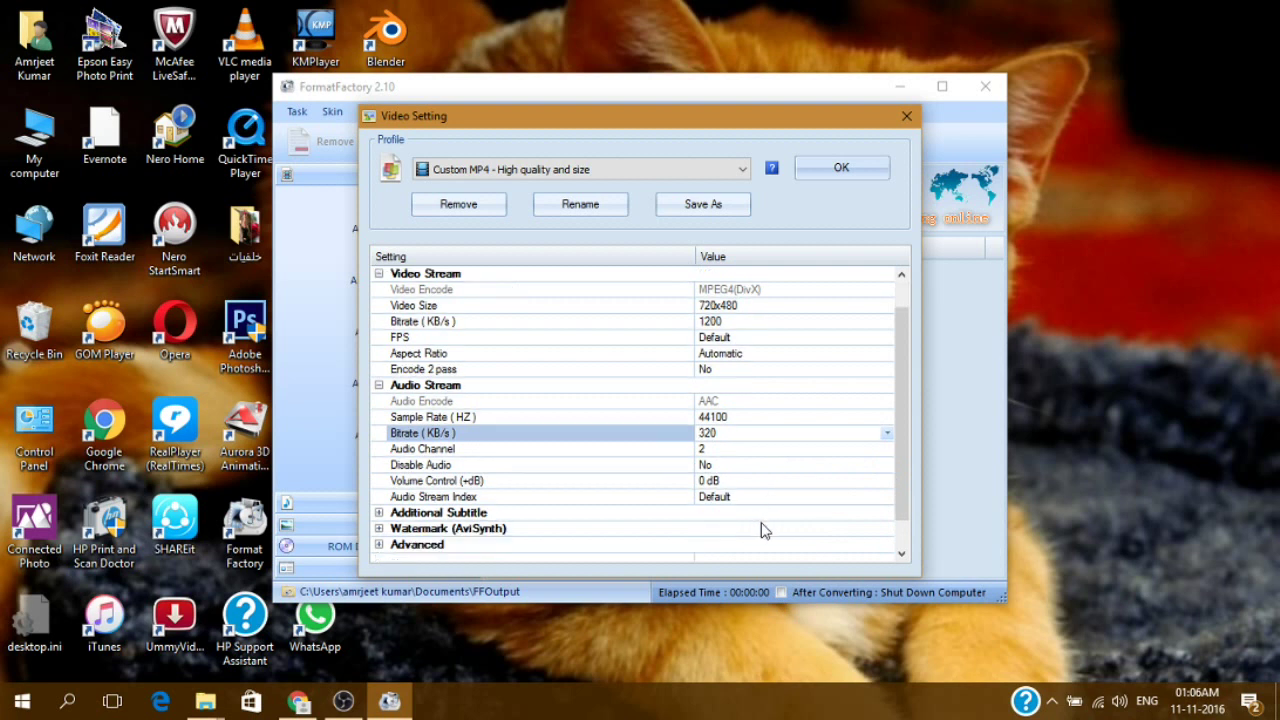
scroll(750, 469, up, 2)
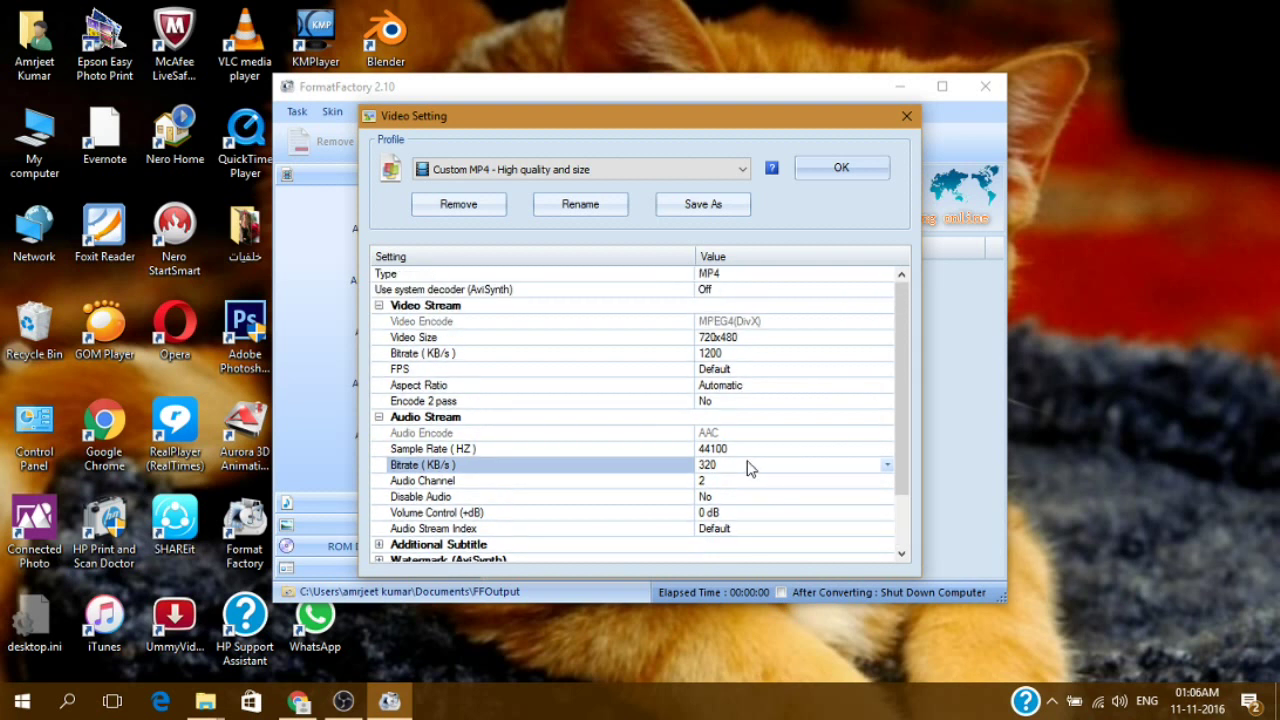
Accept the custom MP4 settings, add the recording to the task list, and start its conversion
click(815, 170)
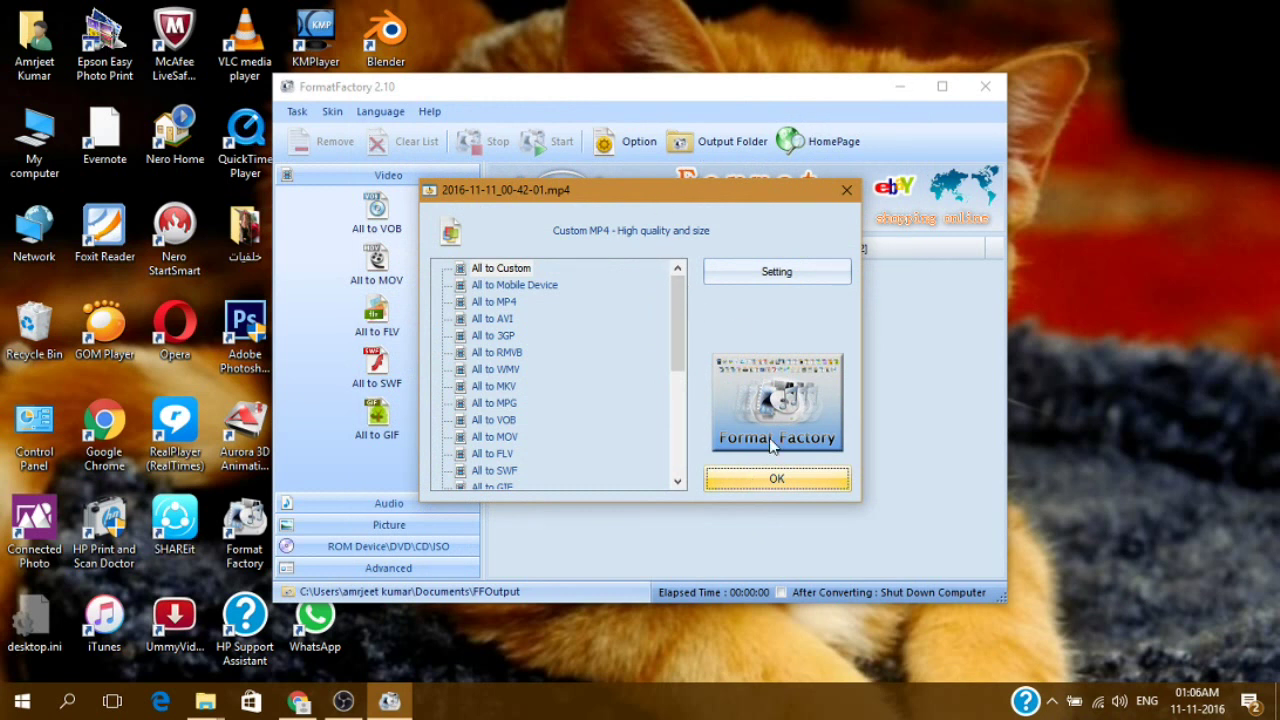
click(778, 481)
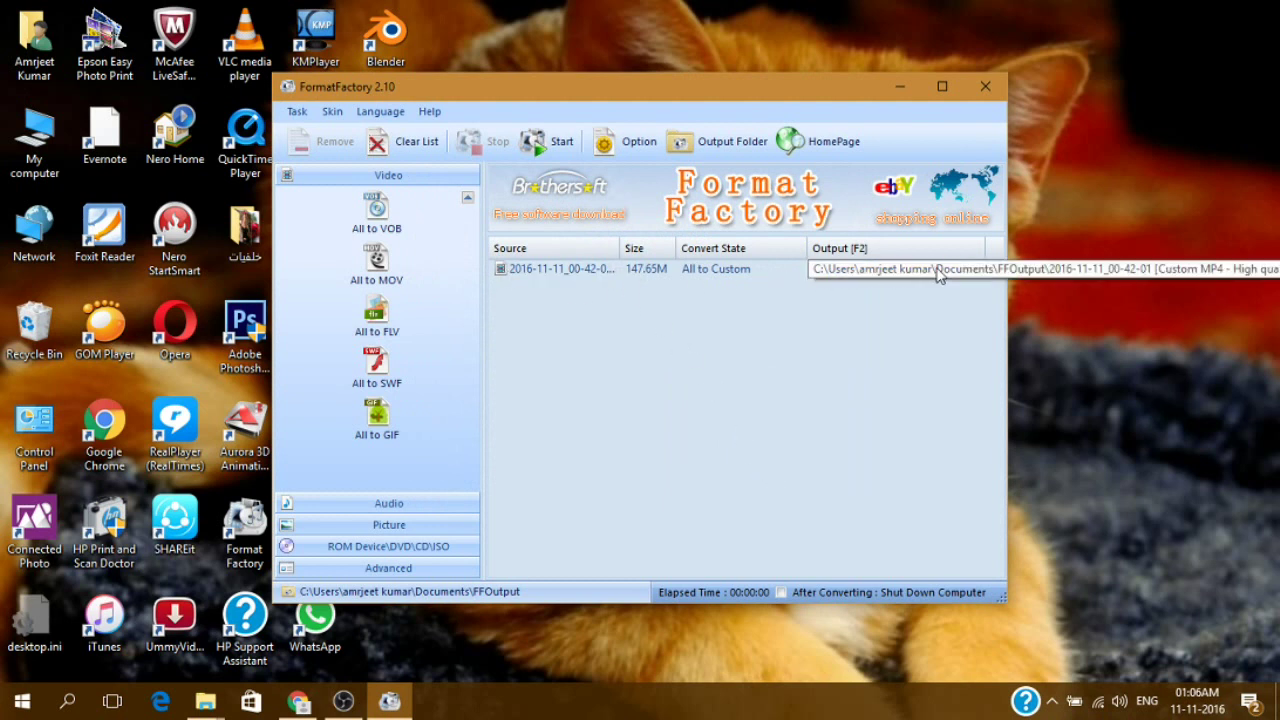
click(578, 272)
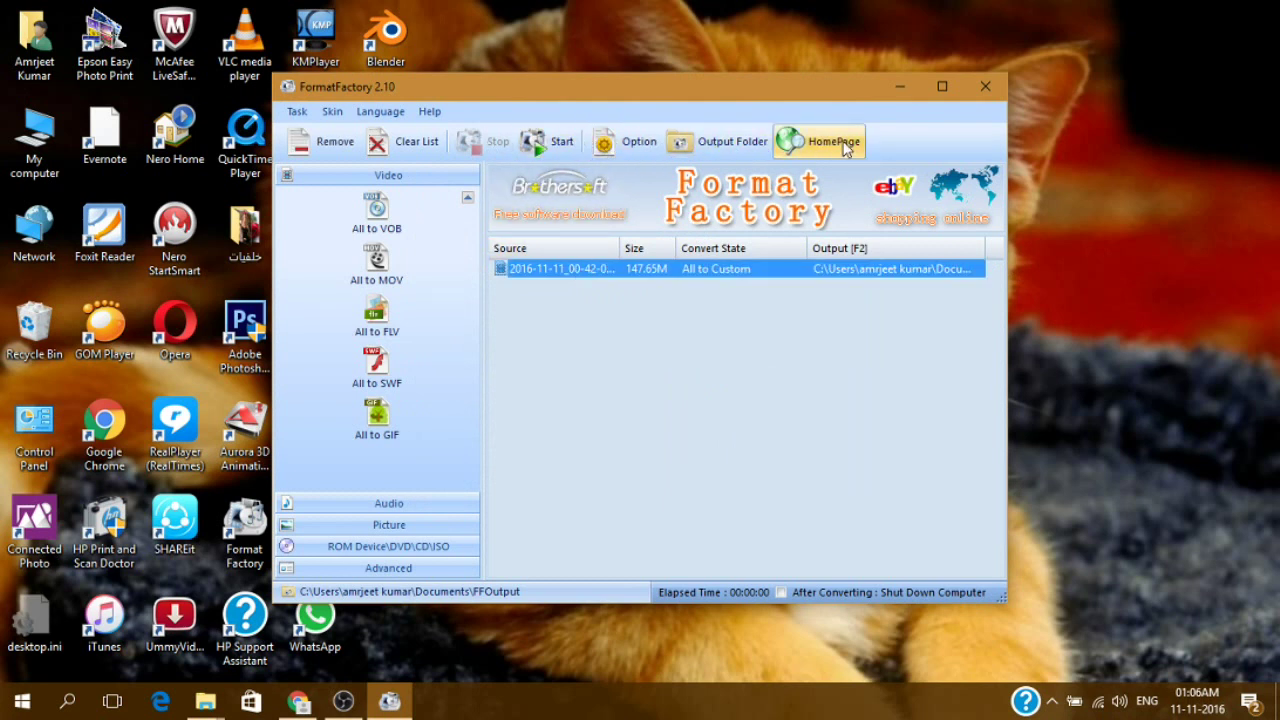
click(537, 146)
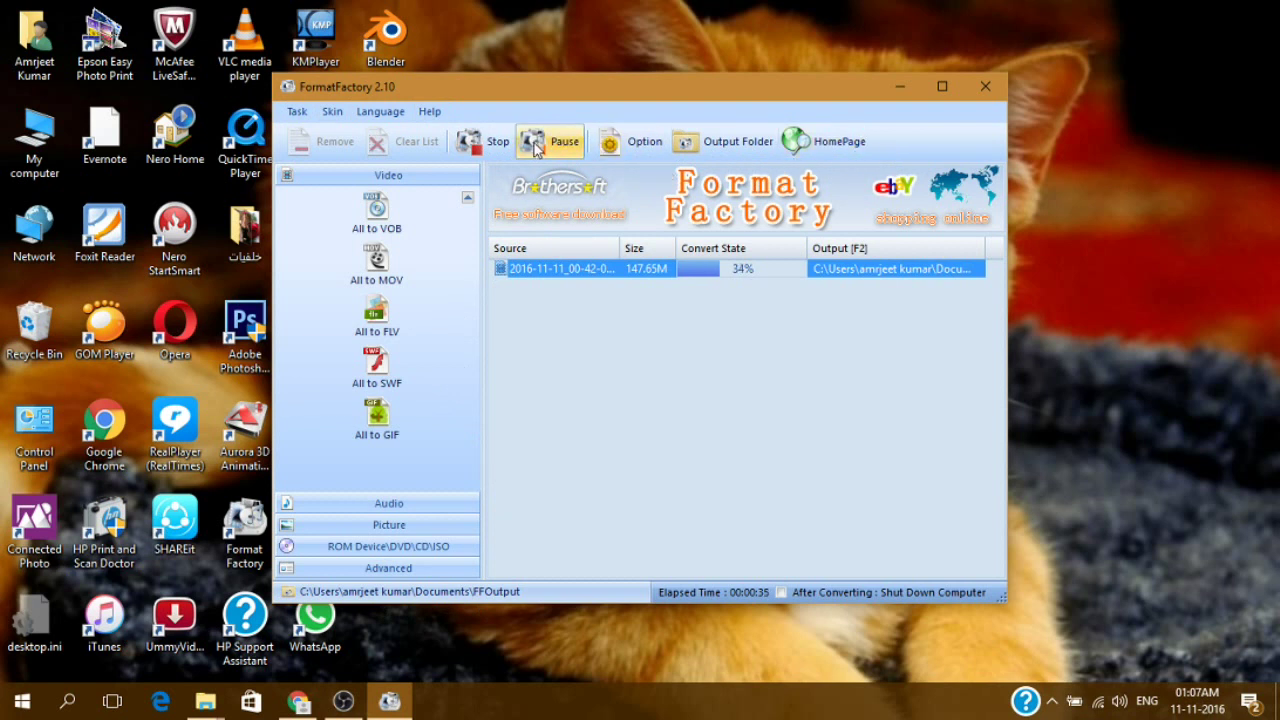
Review the Advanced page of the program options while the conversion runs, and close the options
click(645, 143)
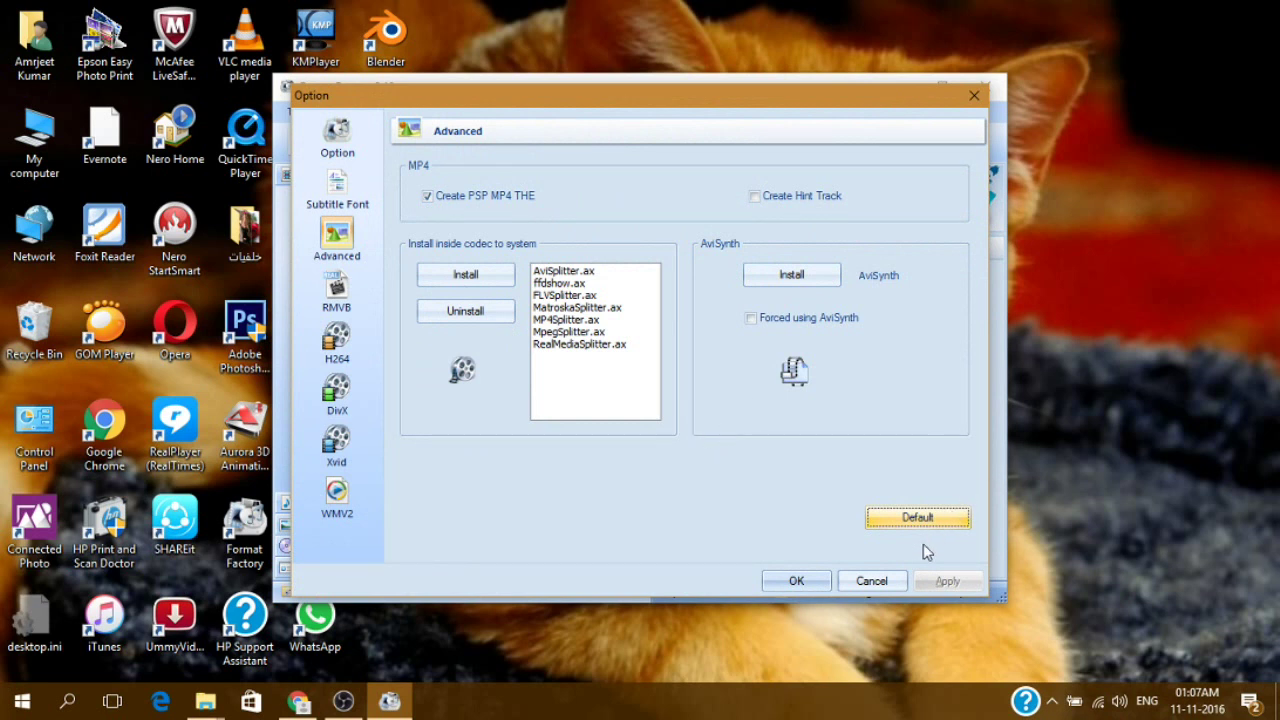
click(798, 582)
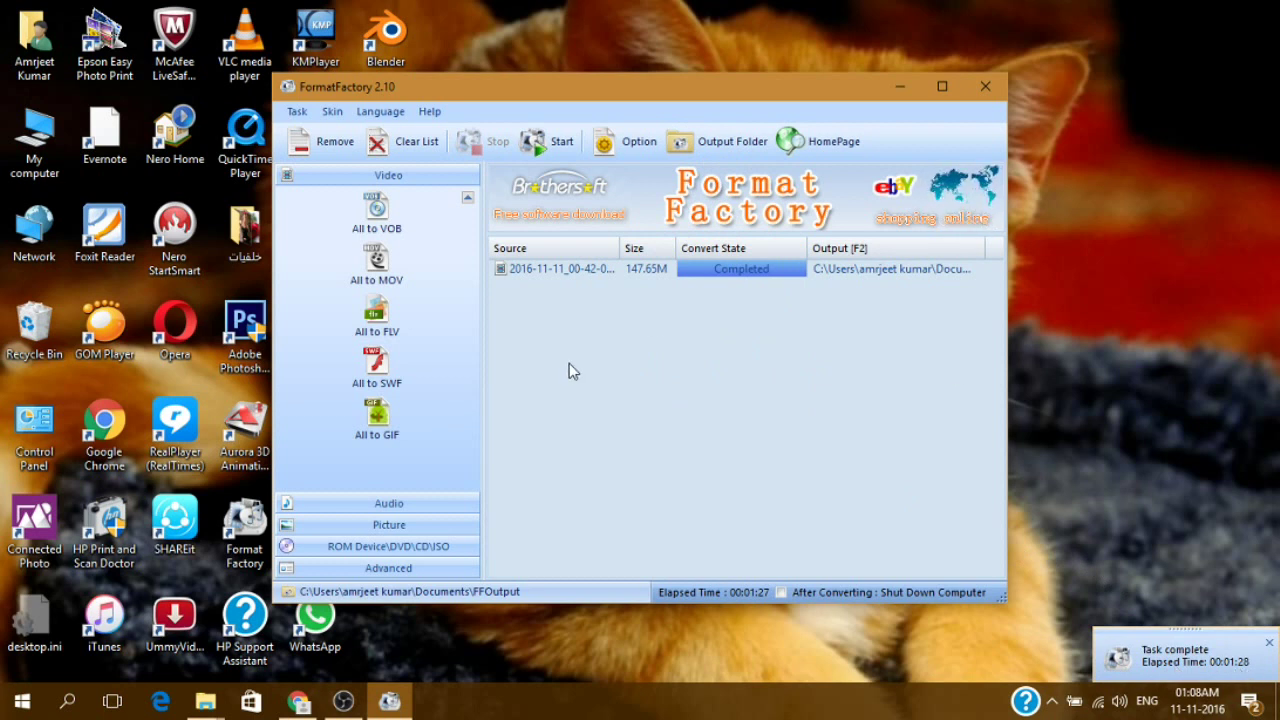
Open the FFOutput folder and play the converted 2016-11-11_00-42-01 MP4 video, and close the player
click(729, 138)
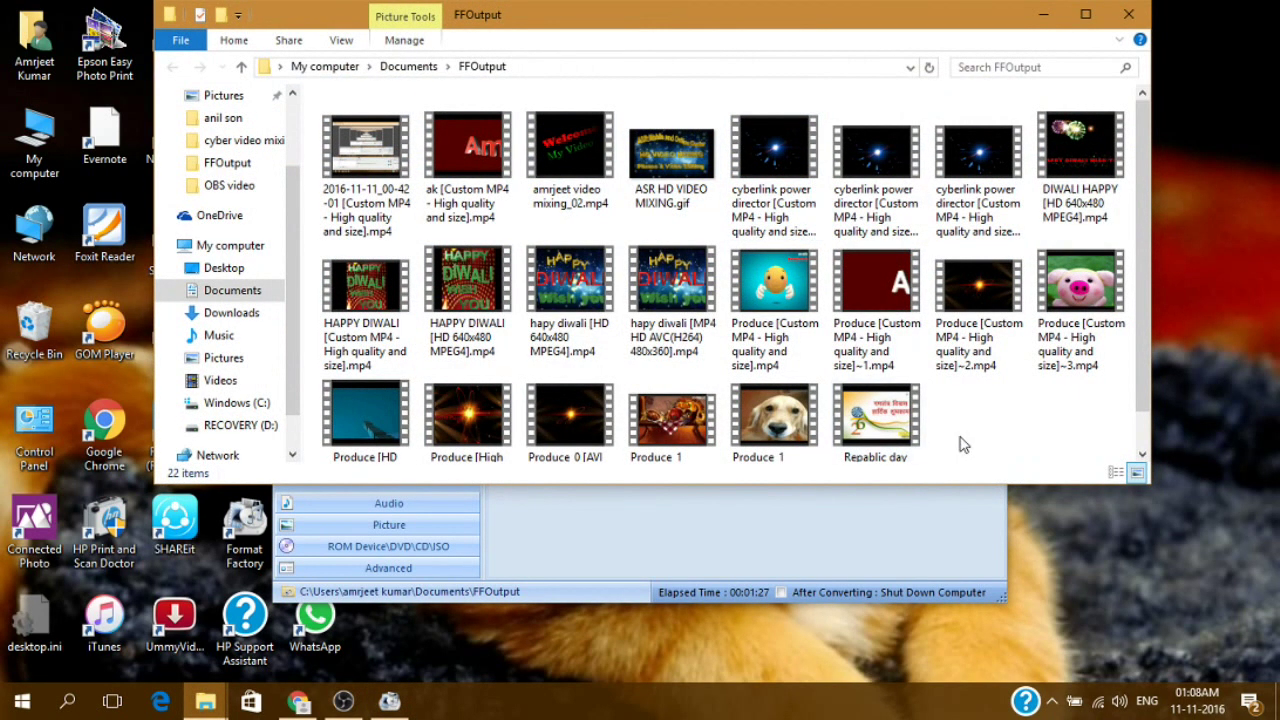
scroll(1043, 408, down, 1)
scroll(968, 340, up, 1)
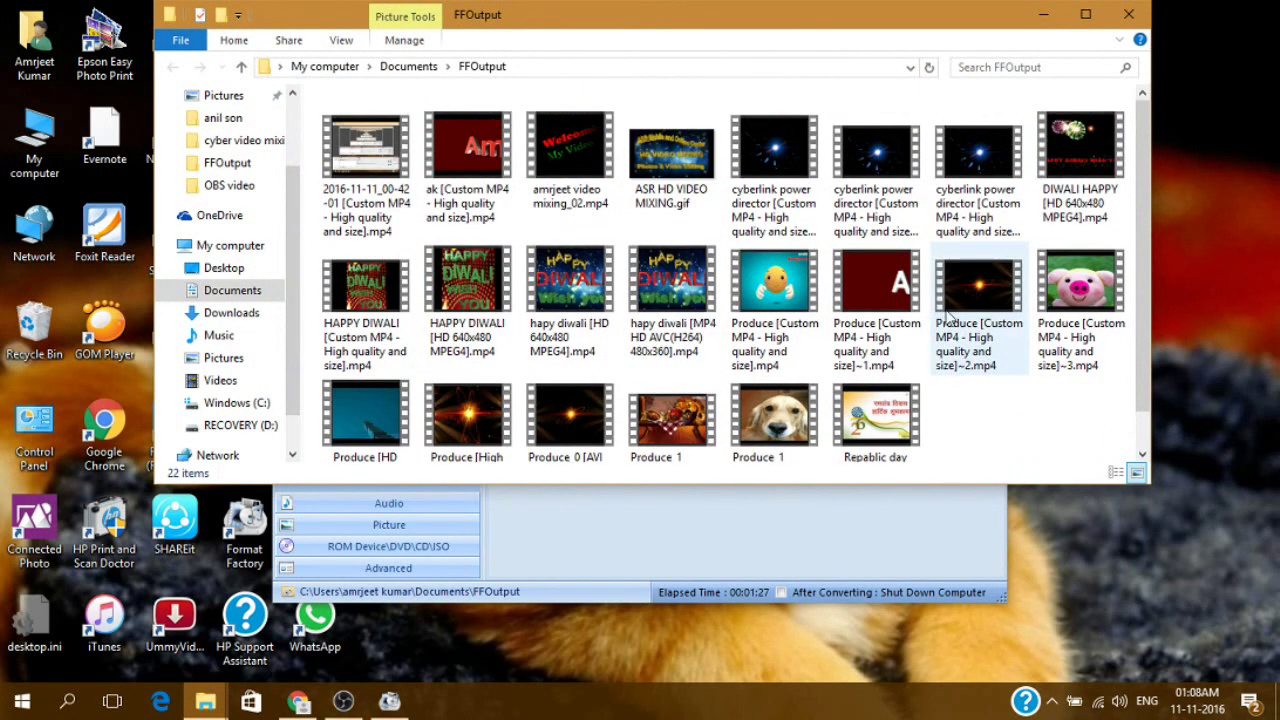
click(350, 166)
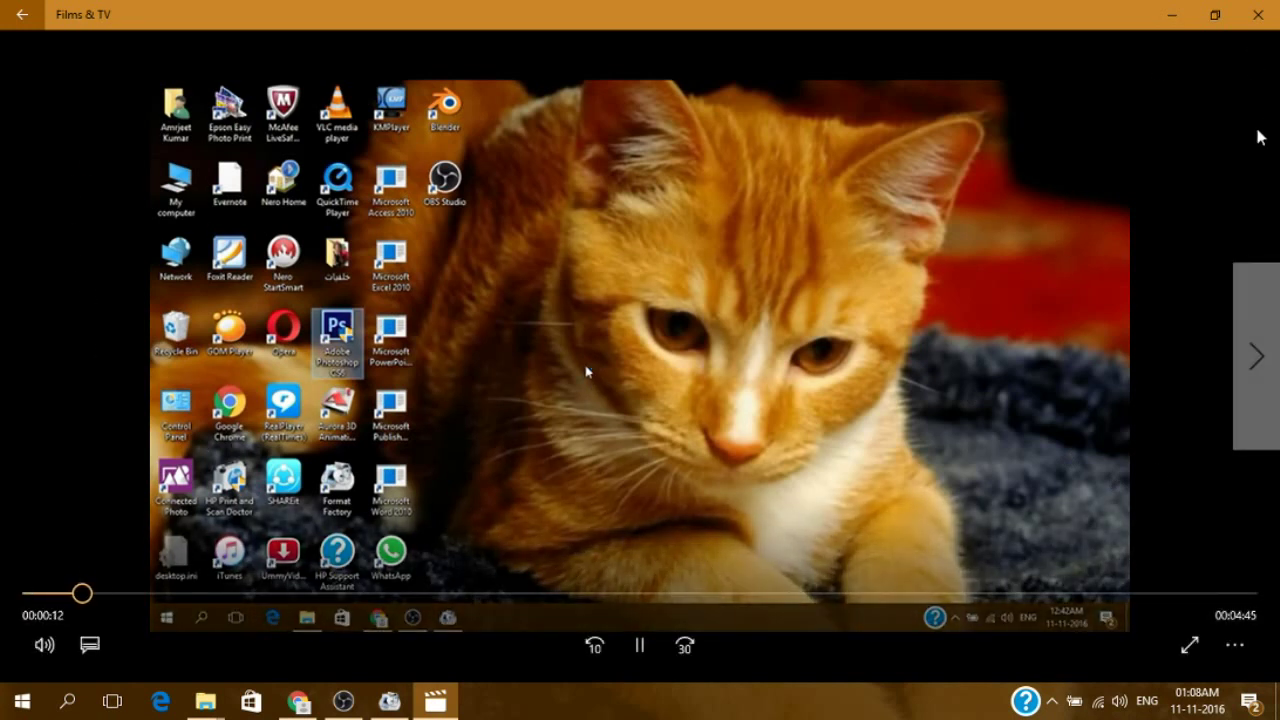
click(1258, 15)
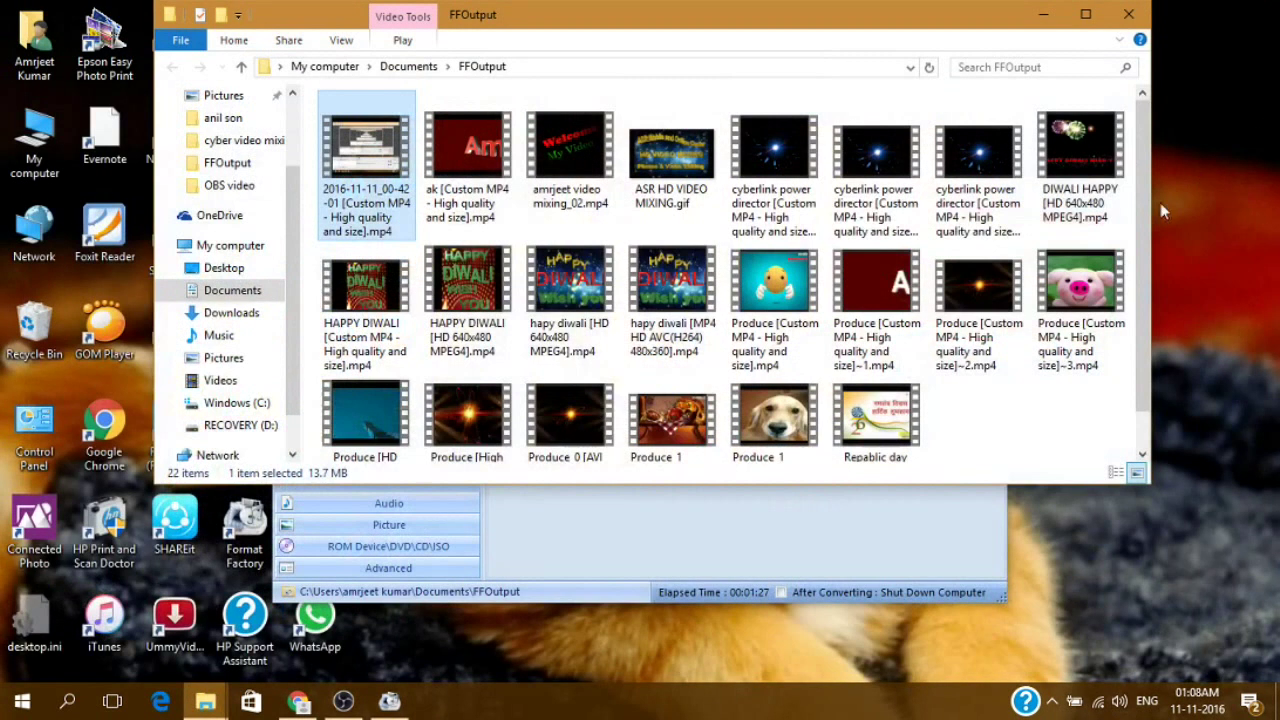
Check the converted video's file size in its properties
right_click(328, 146)
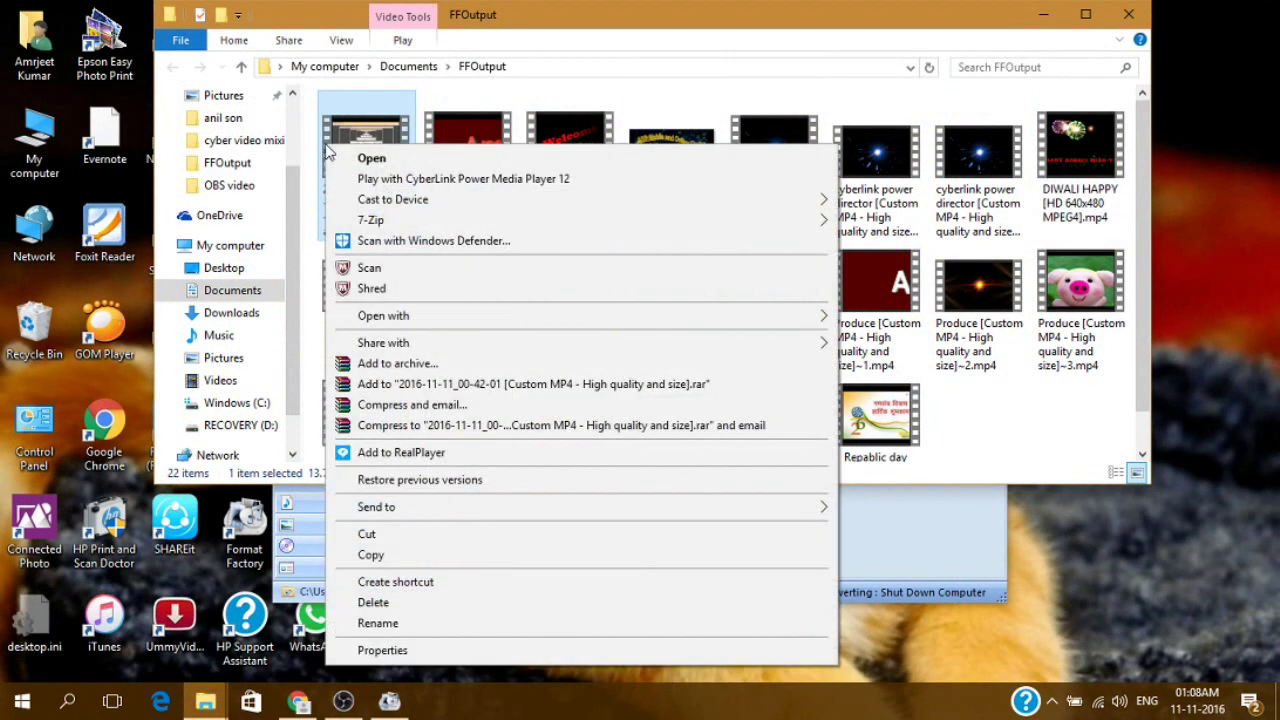
click(411, 650)
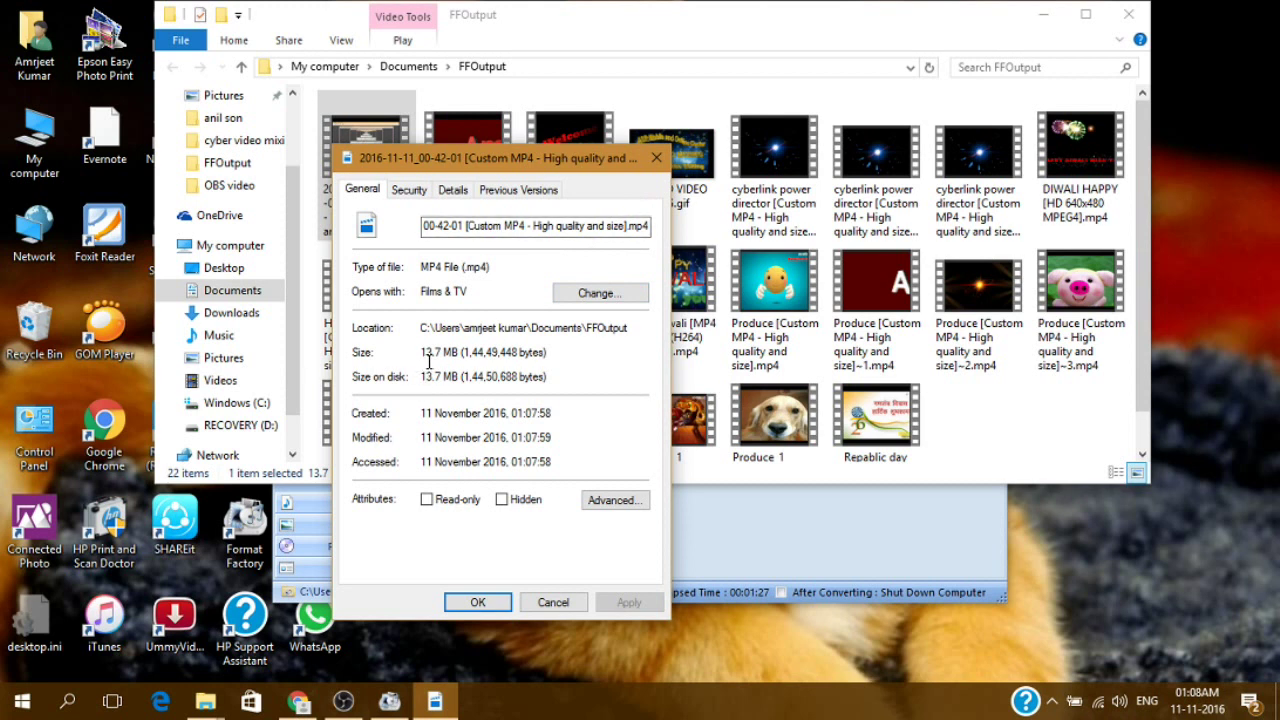
click(490, 603)
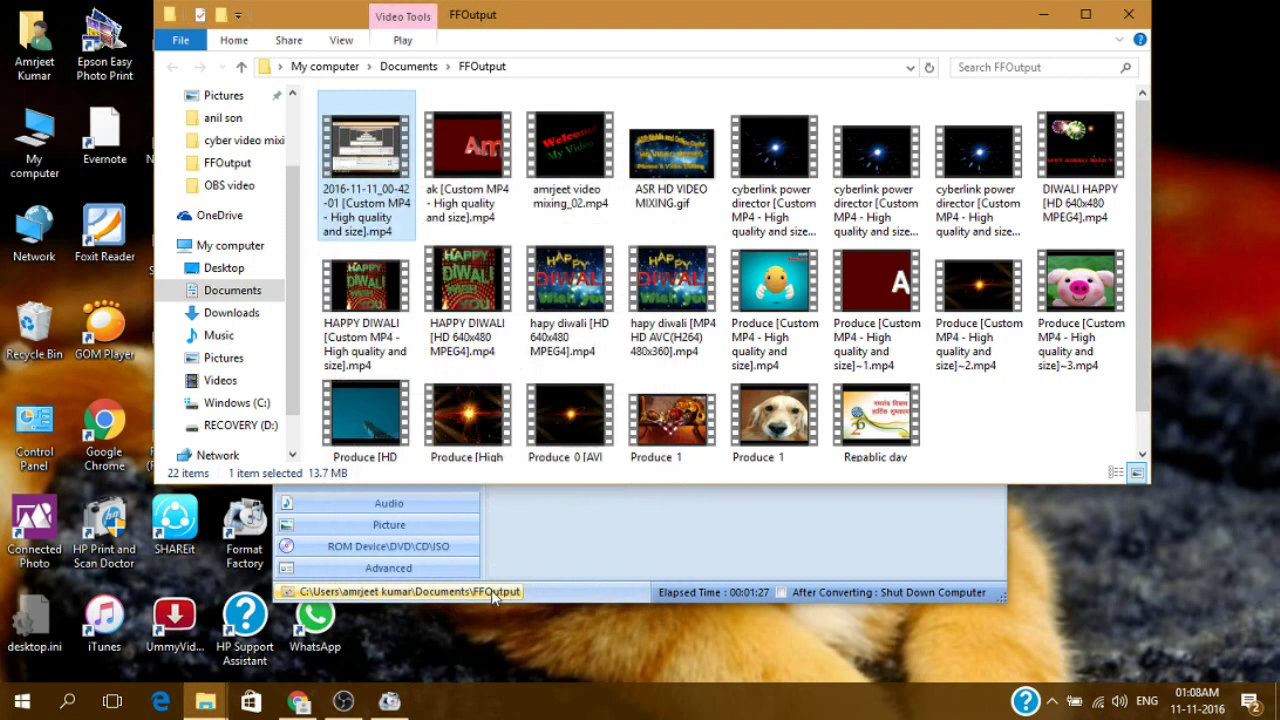
Minimize the FFOutput folder window and switch to OBS
click(1060, 18)
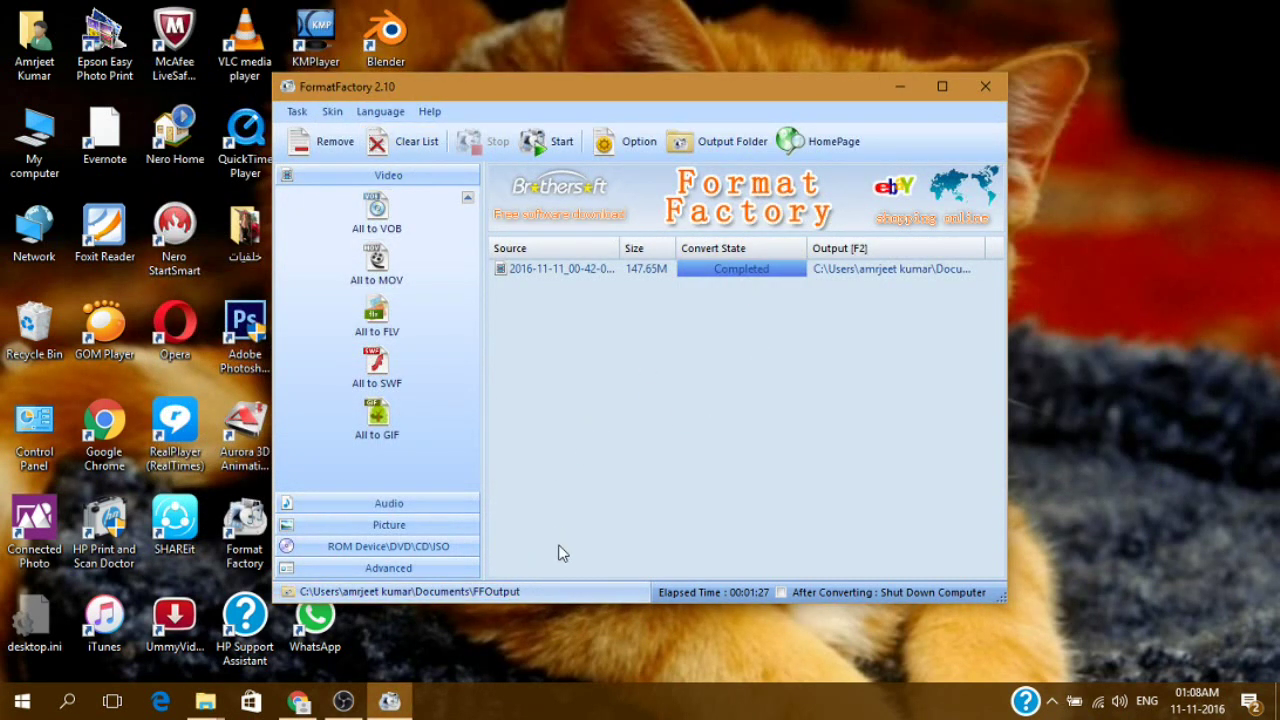
mouse_move(352, 703)
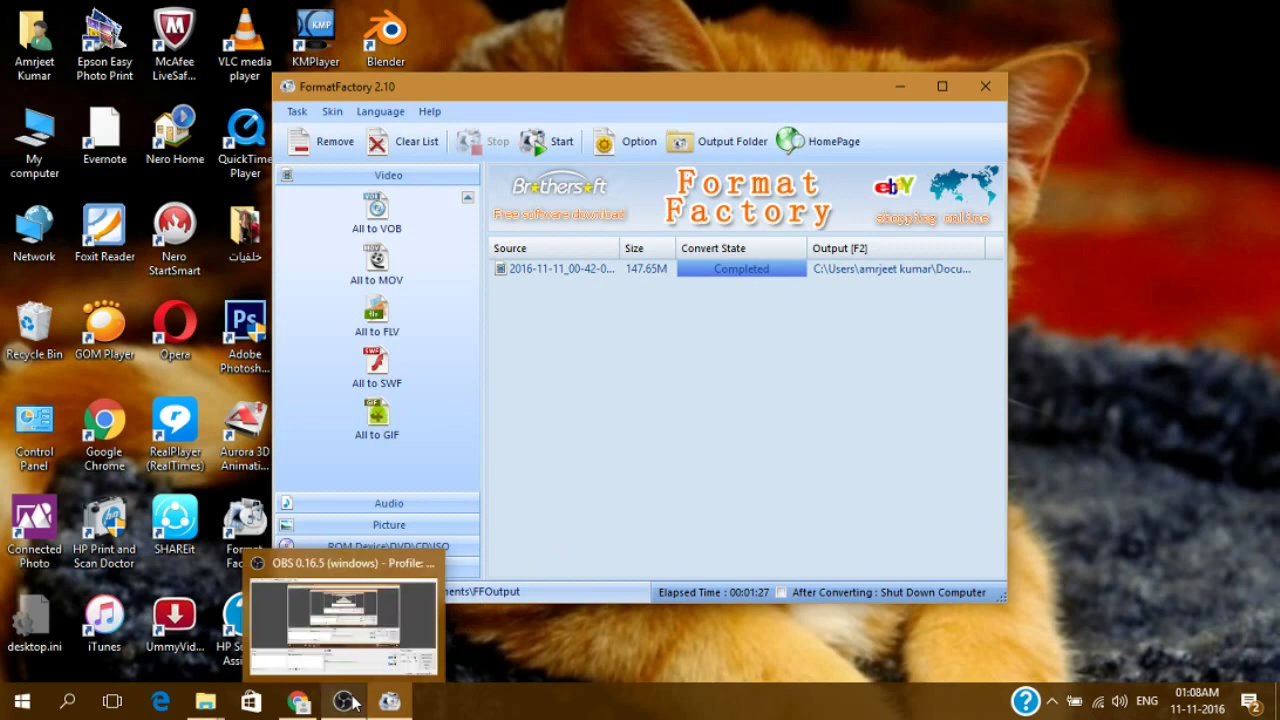
click(345, 702)
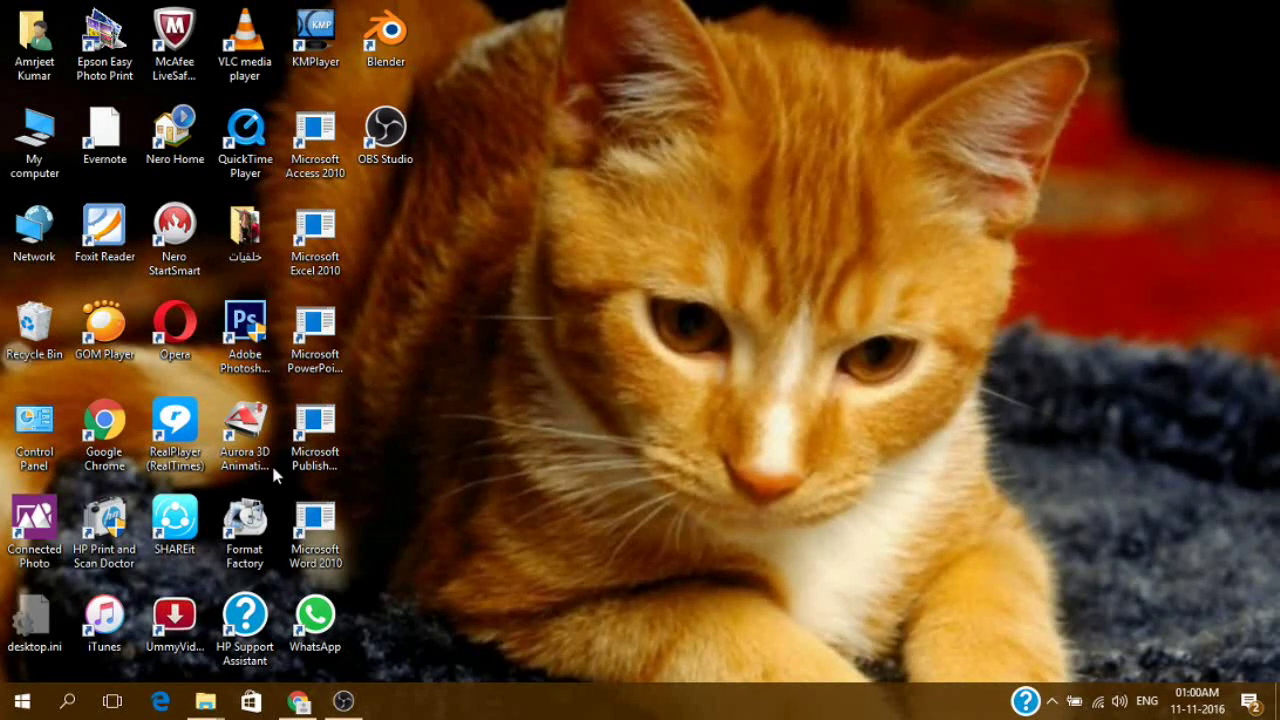
Refresh the desktop and launch Format Factory
click(236, 516)
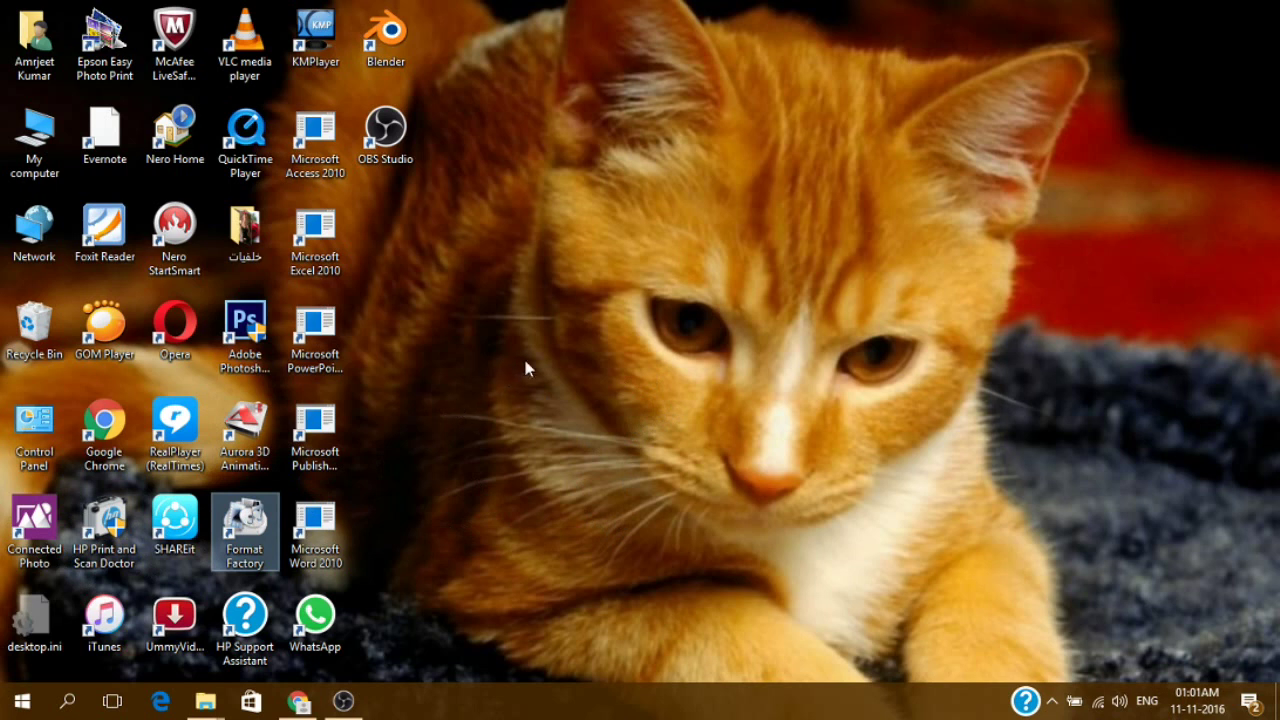
right_click(562, 206)
click(627, 262)
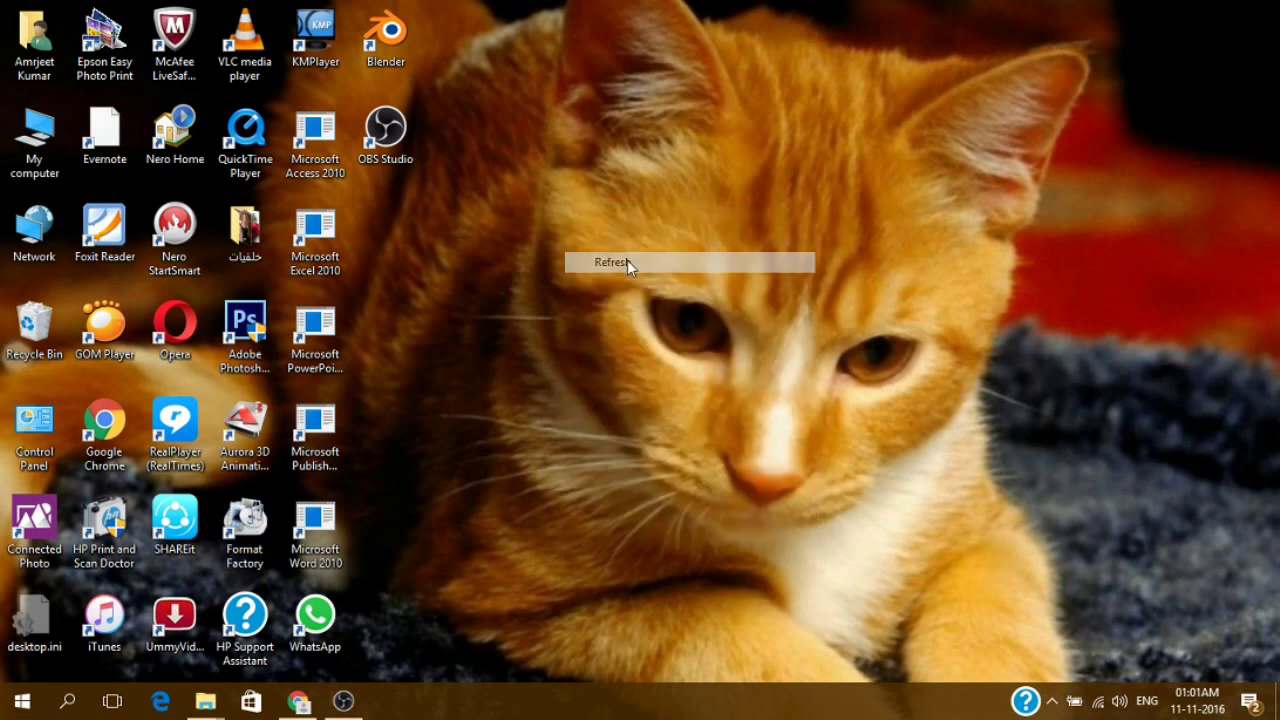
double_click(253, 534)
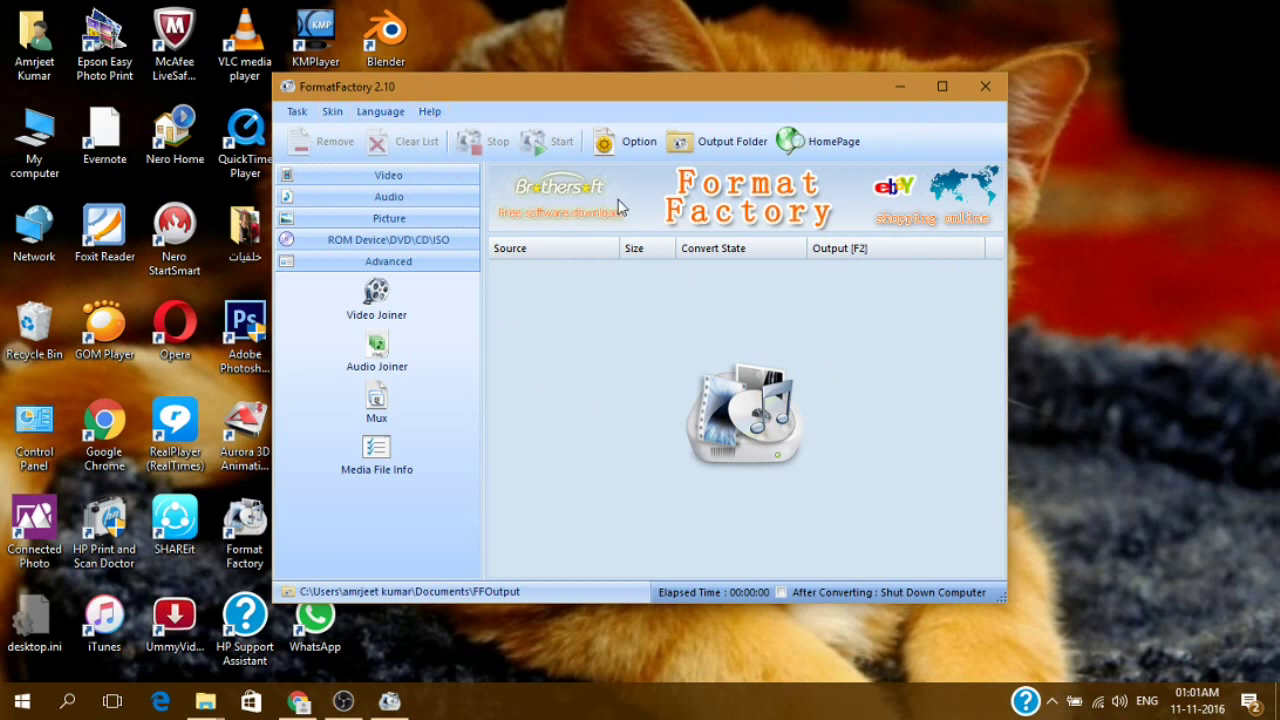
Look through the Help commands and the full list of video conversion formats, from All to Custom to All to GIF
click(424, 114)
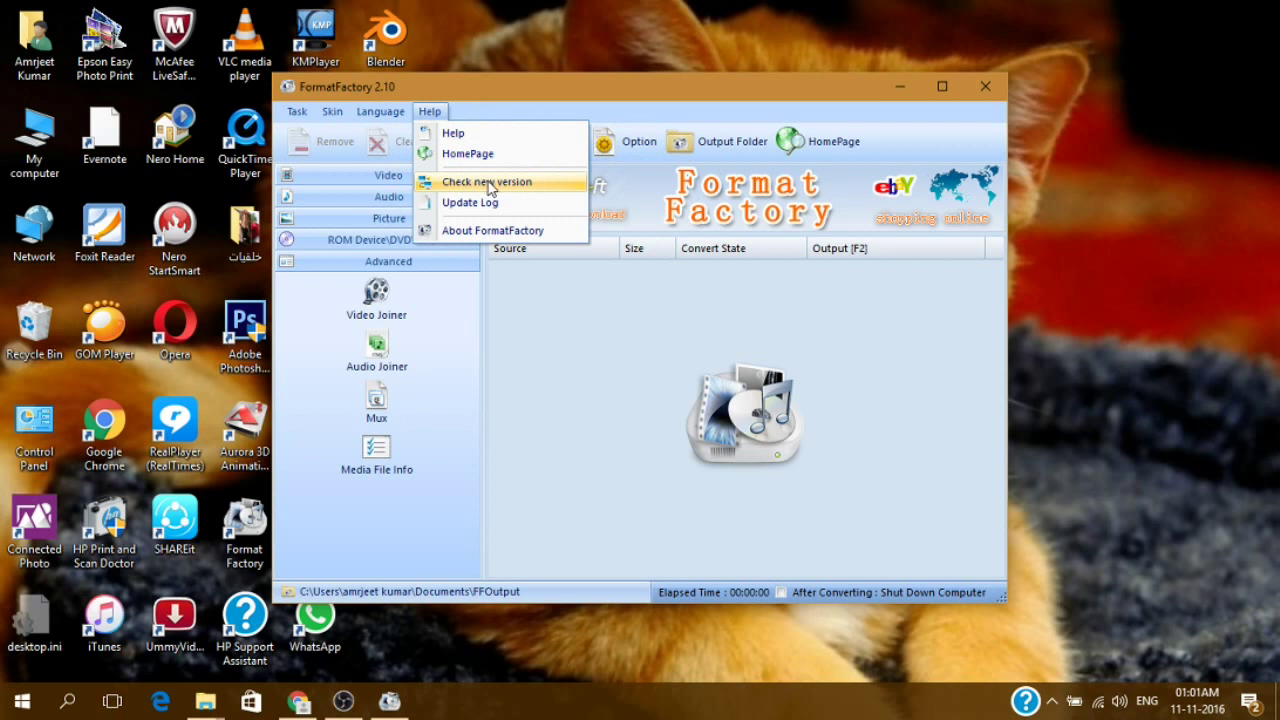
click(521, 284)
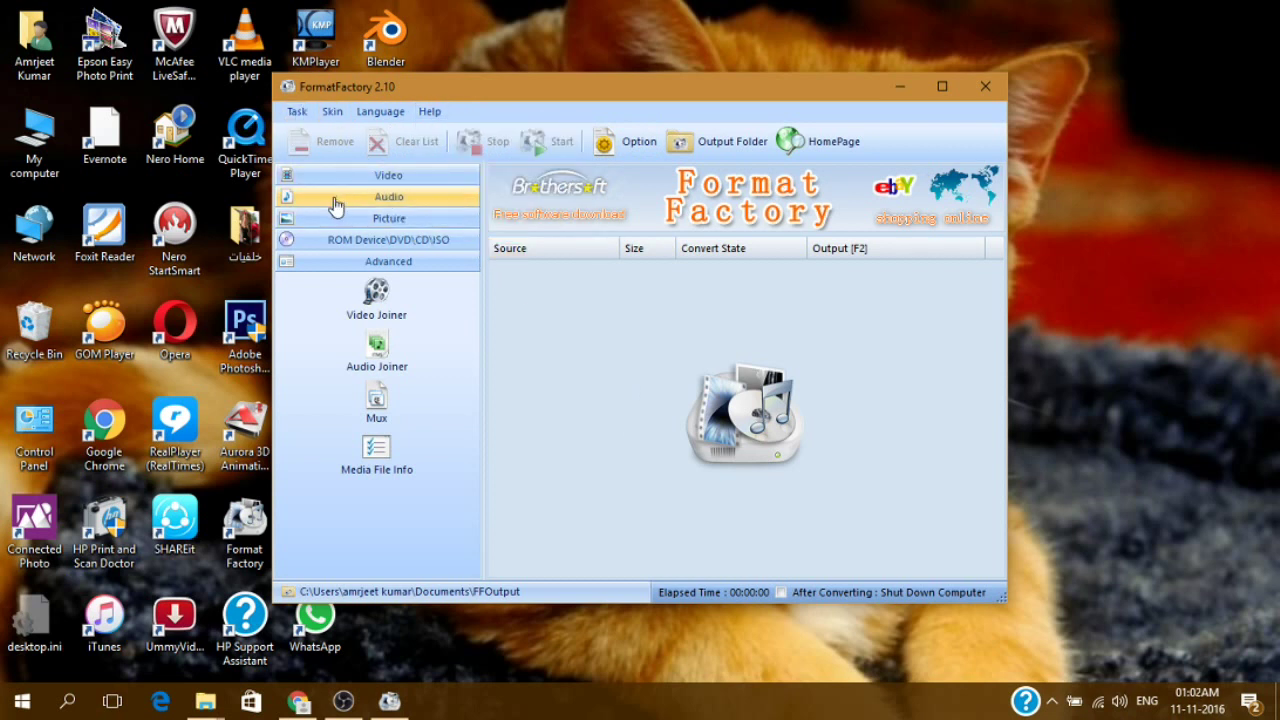
click(414, 178)
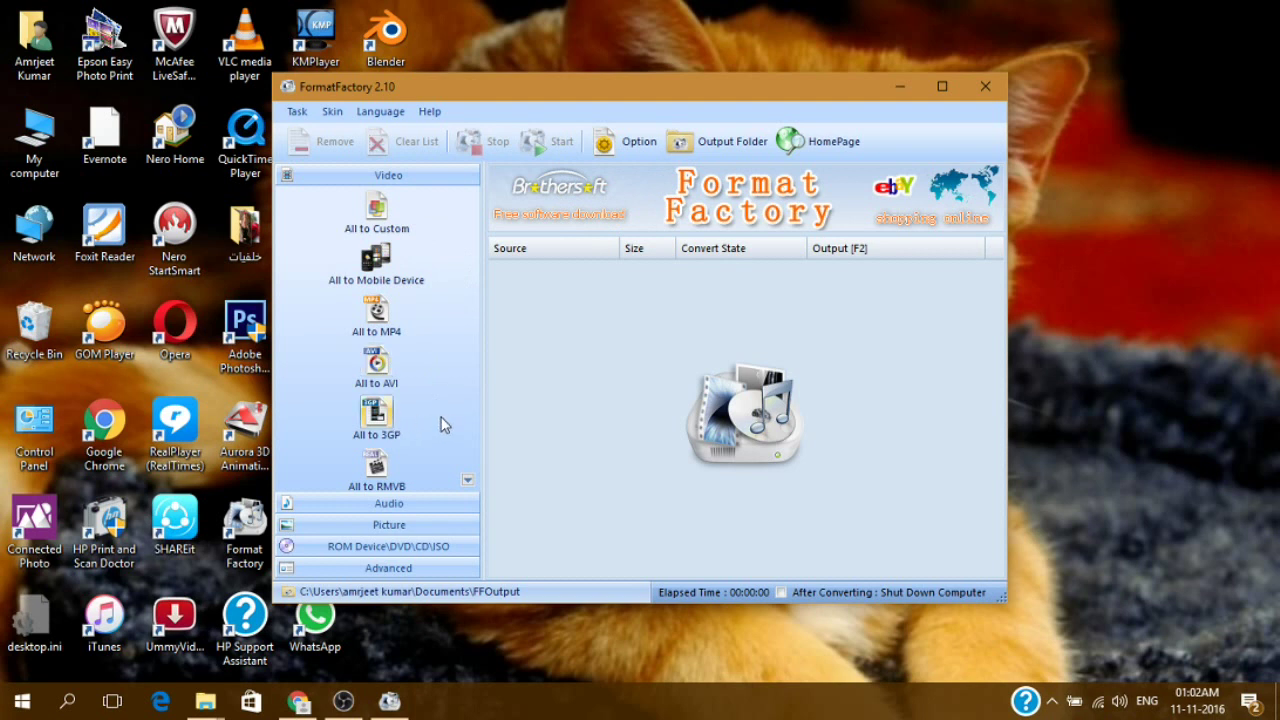
click(468, 481)
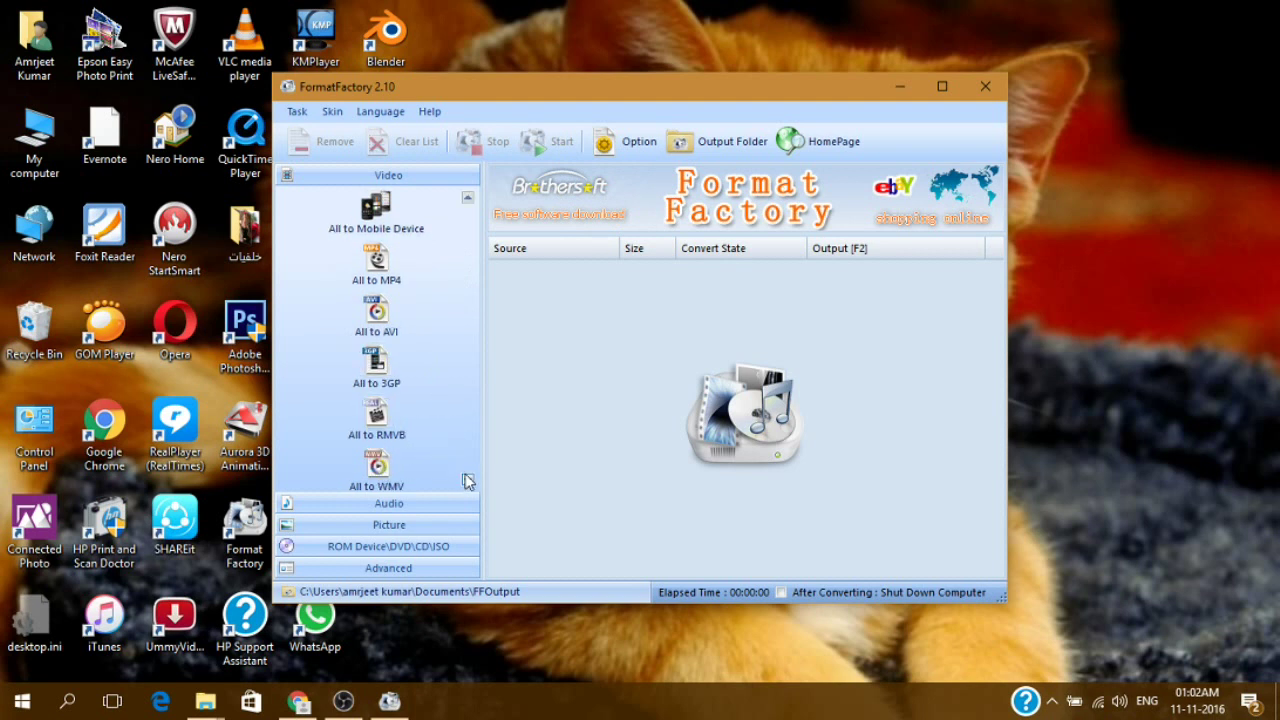
click(468, 481)
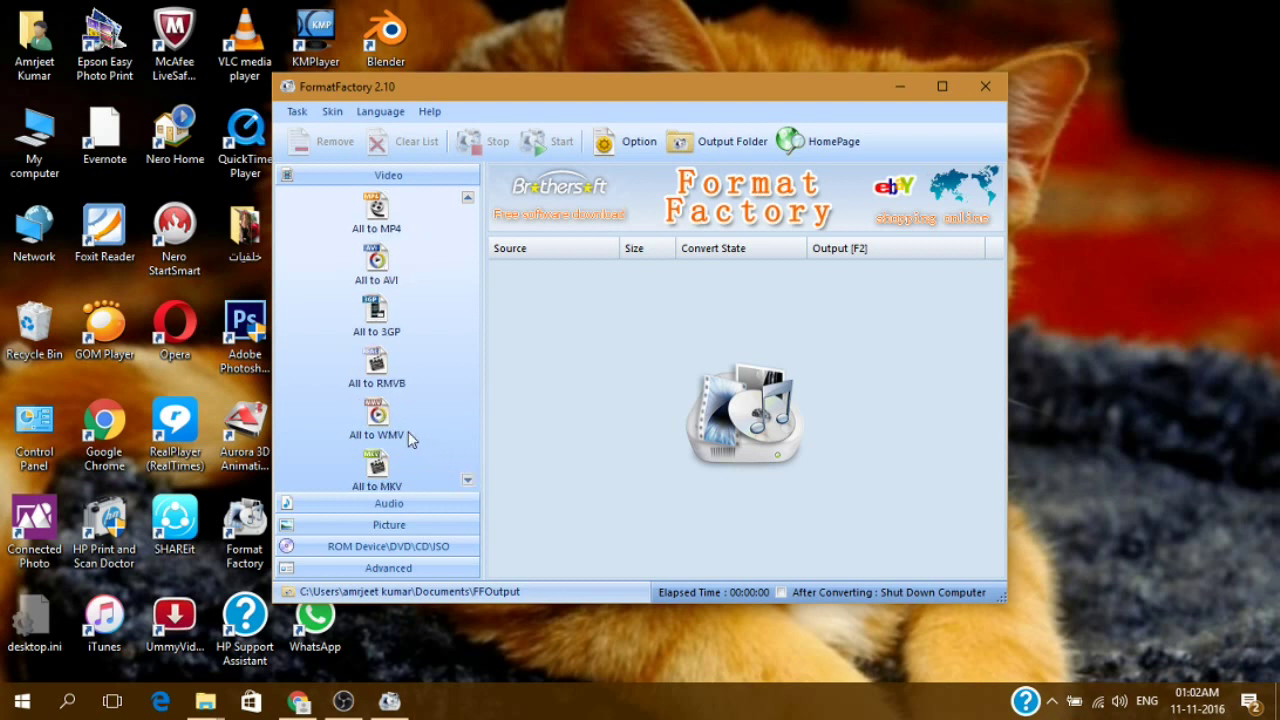
click(468, 481)
click(468, 481)
click(468, 481)
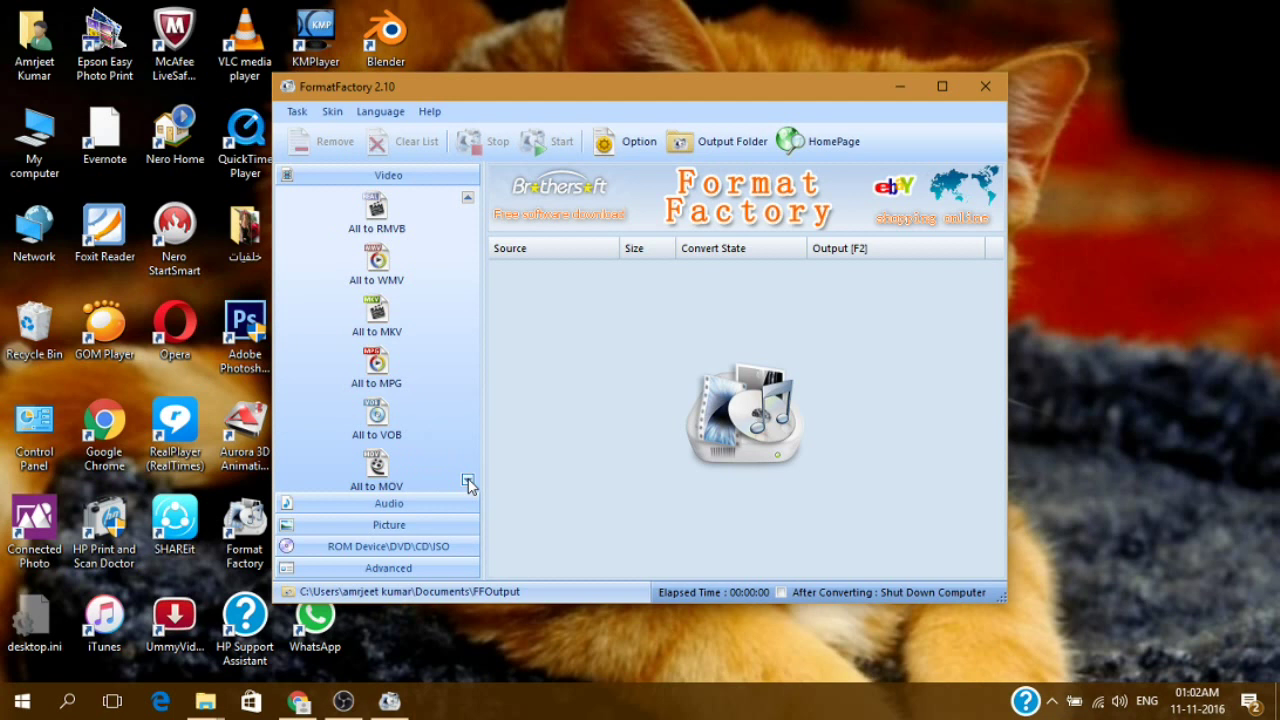
click(468, 481)
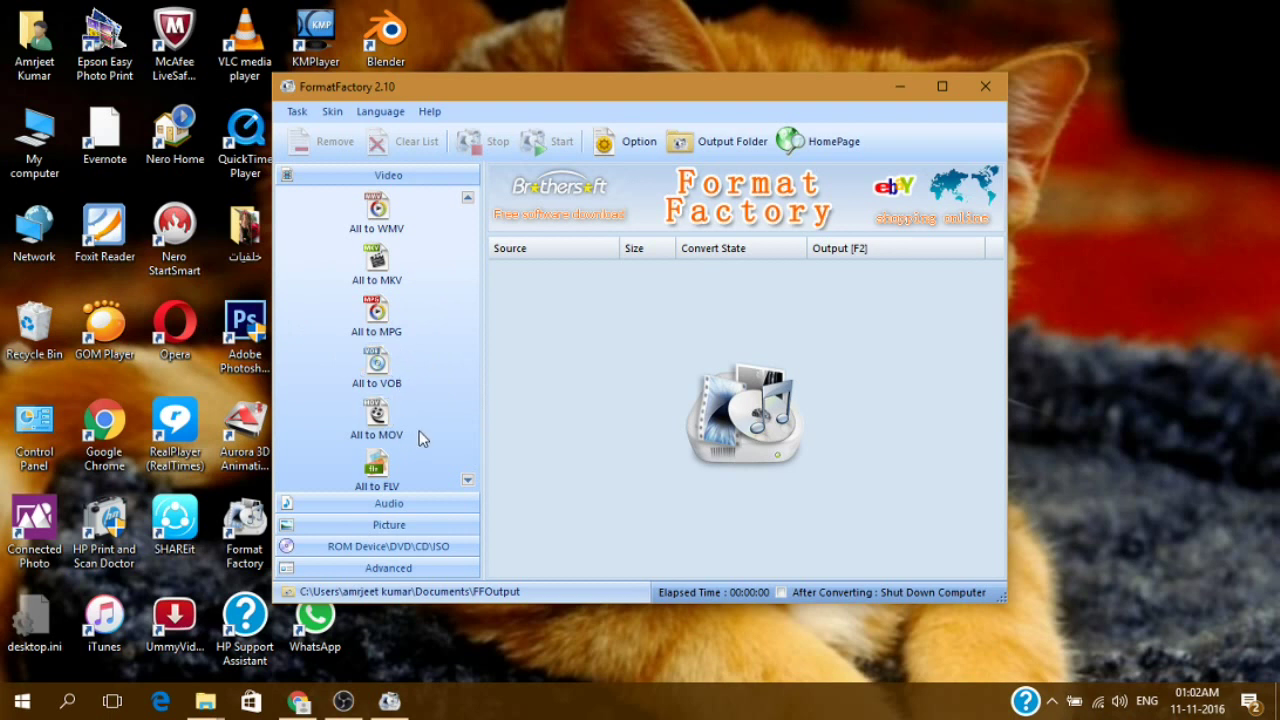
click(468, 482)
click(468, 482)
click(468, 482)
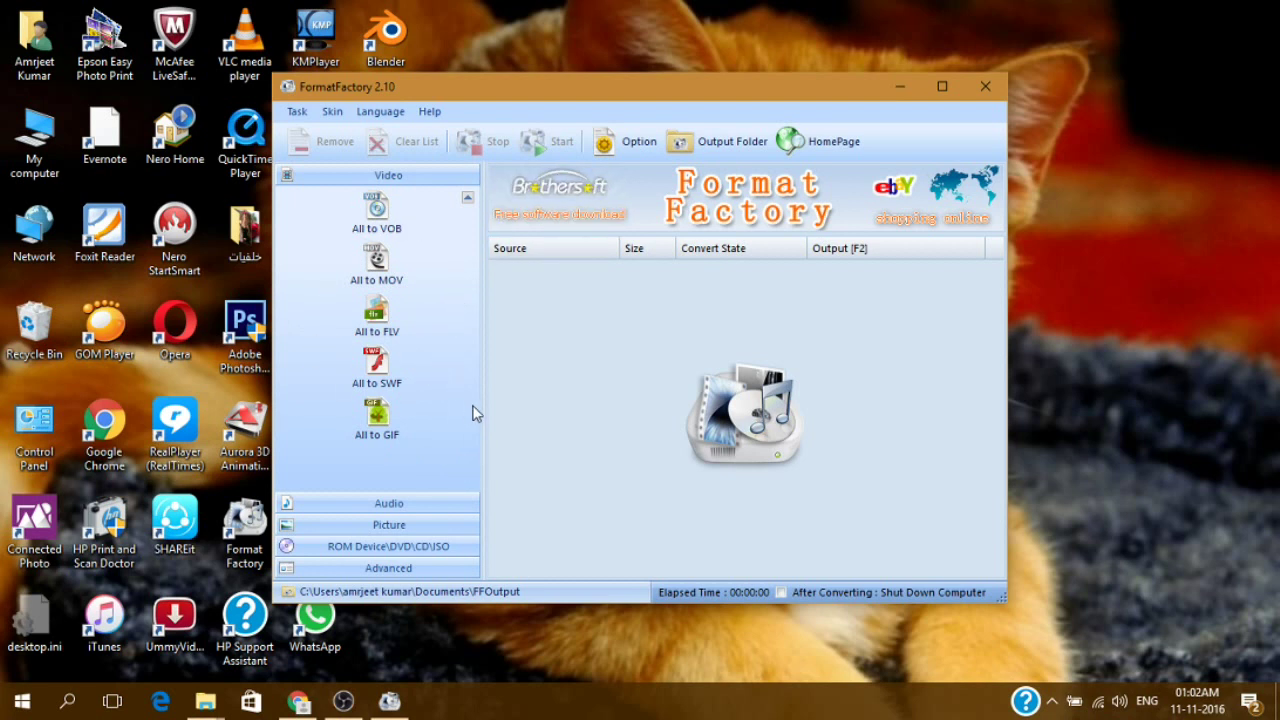
Check the file size and the video and audio details of 2016-11-11_00-42-01.mp4 in the OBS video folder
click(210, 702)
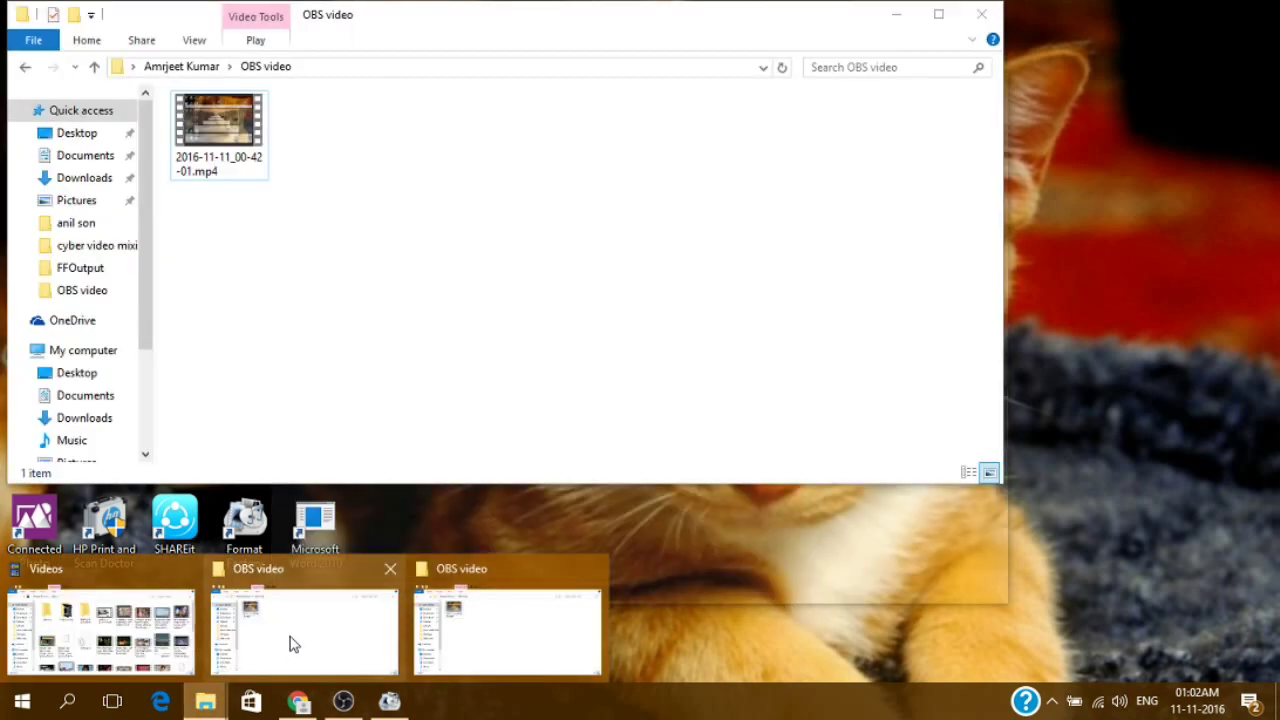
click(290, 644)
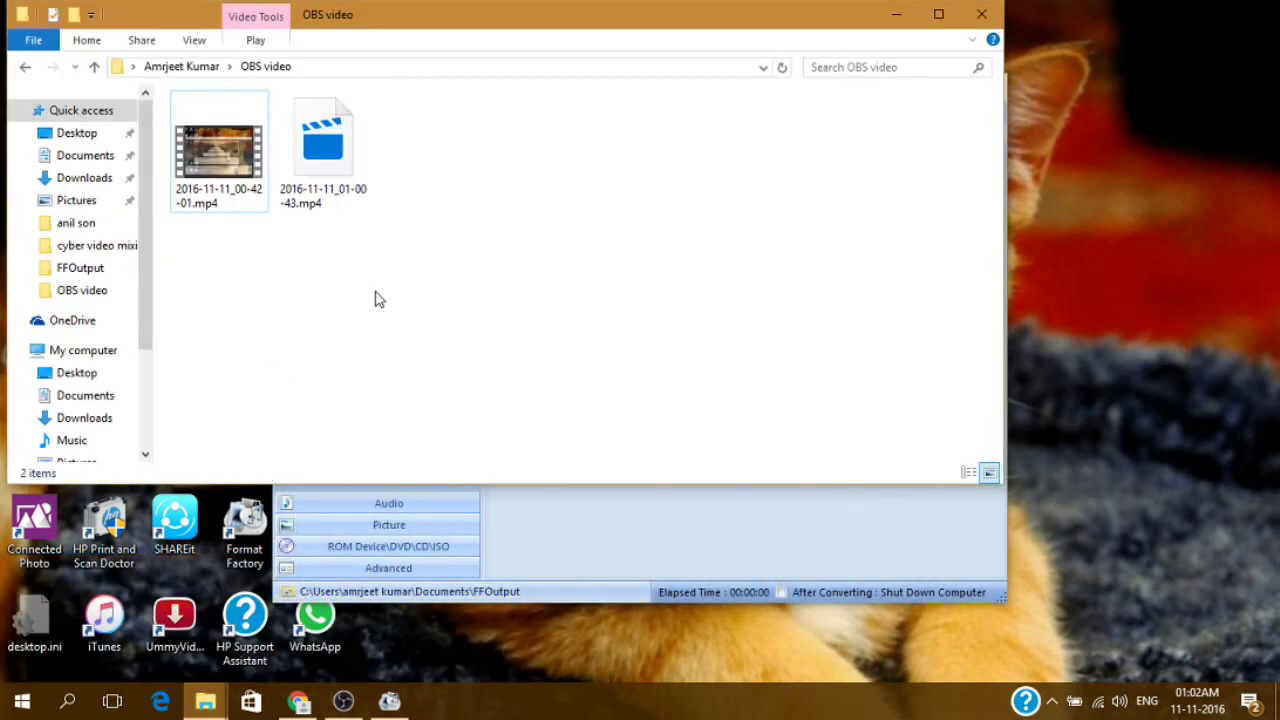
click(205, 172)
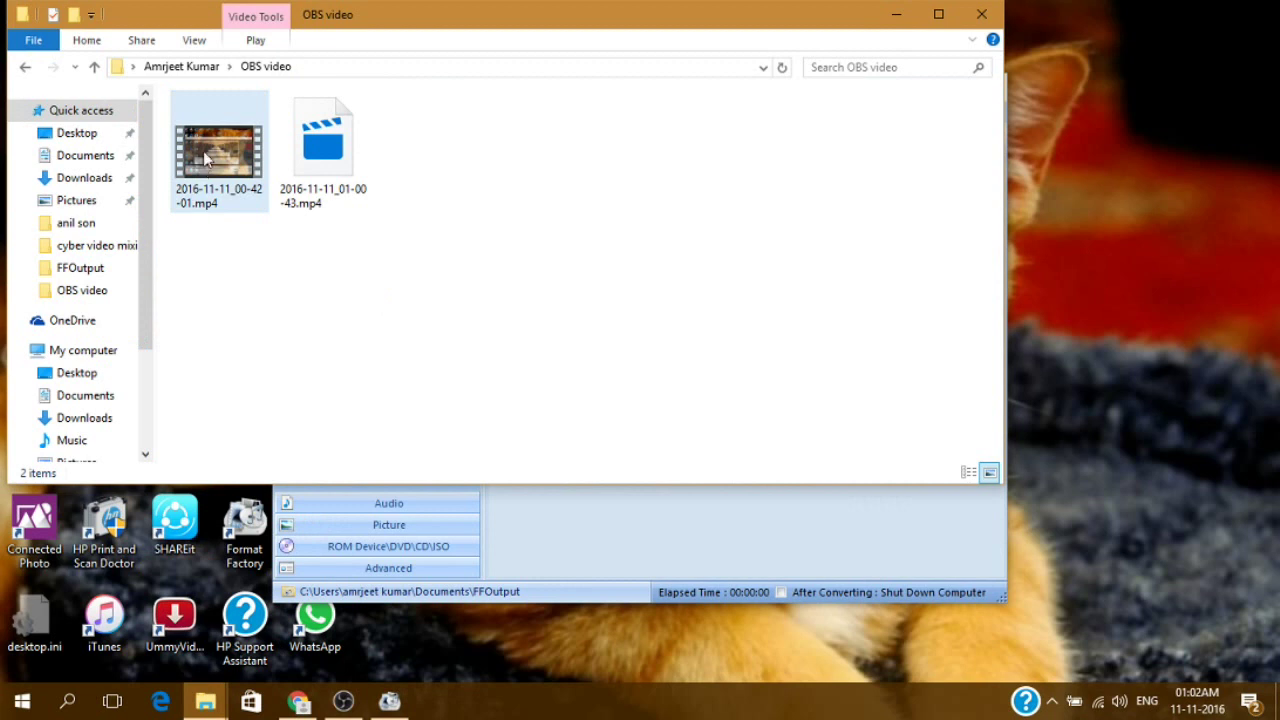
right_click(209, 134)
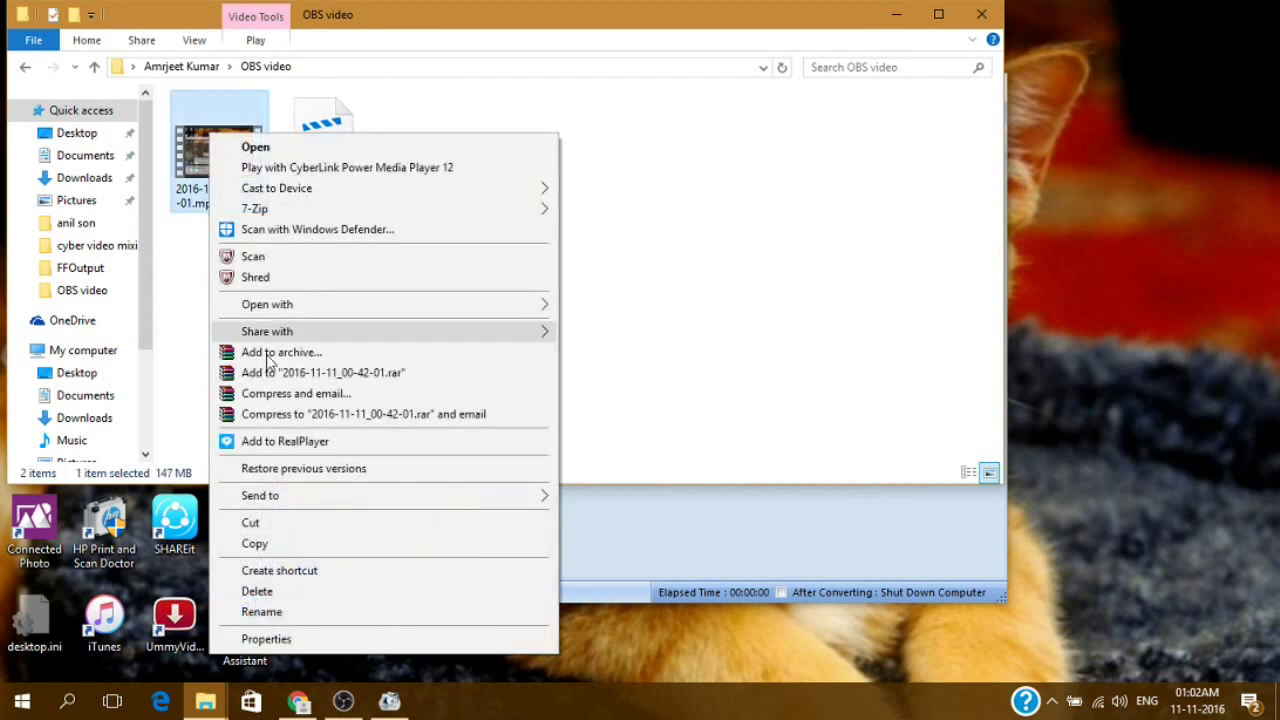
click(317, 639)
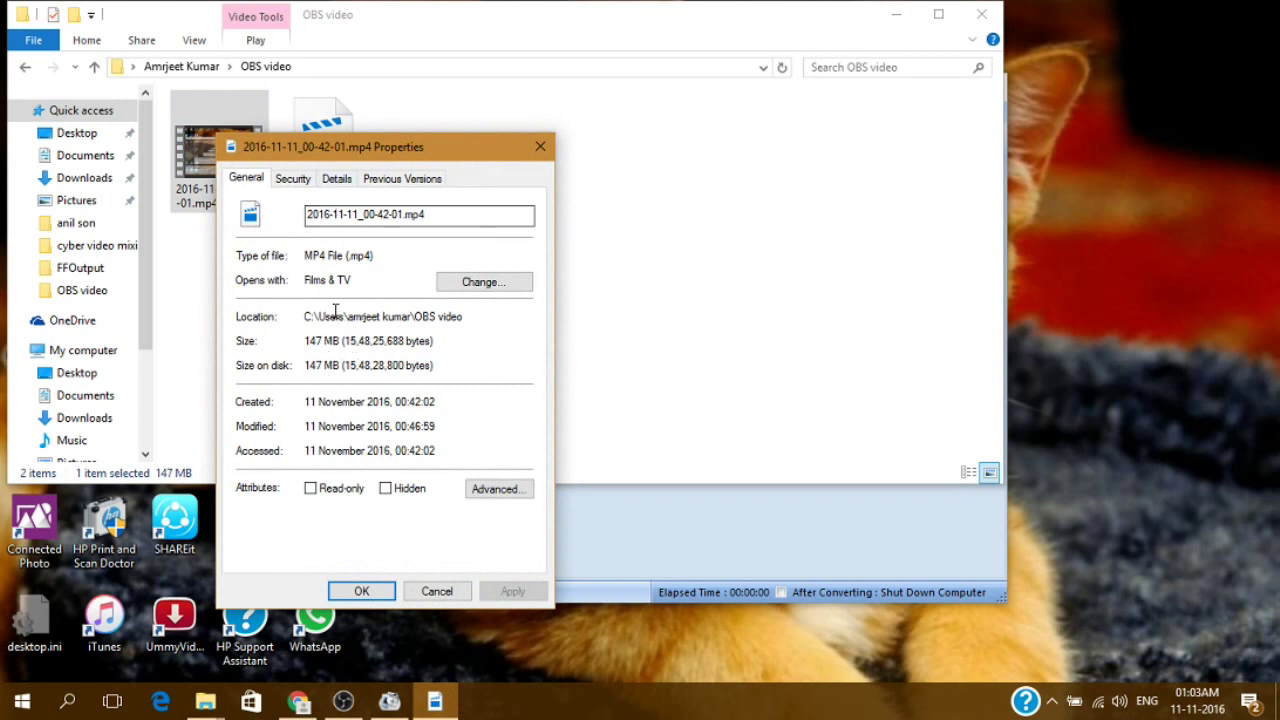
click(293, 180)
click(335, 180)
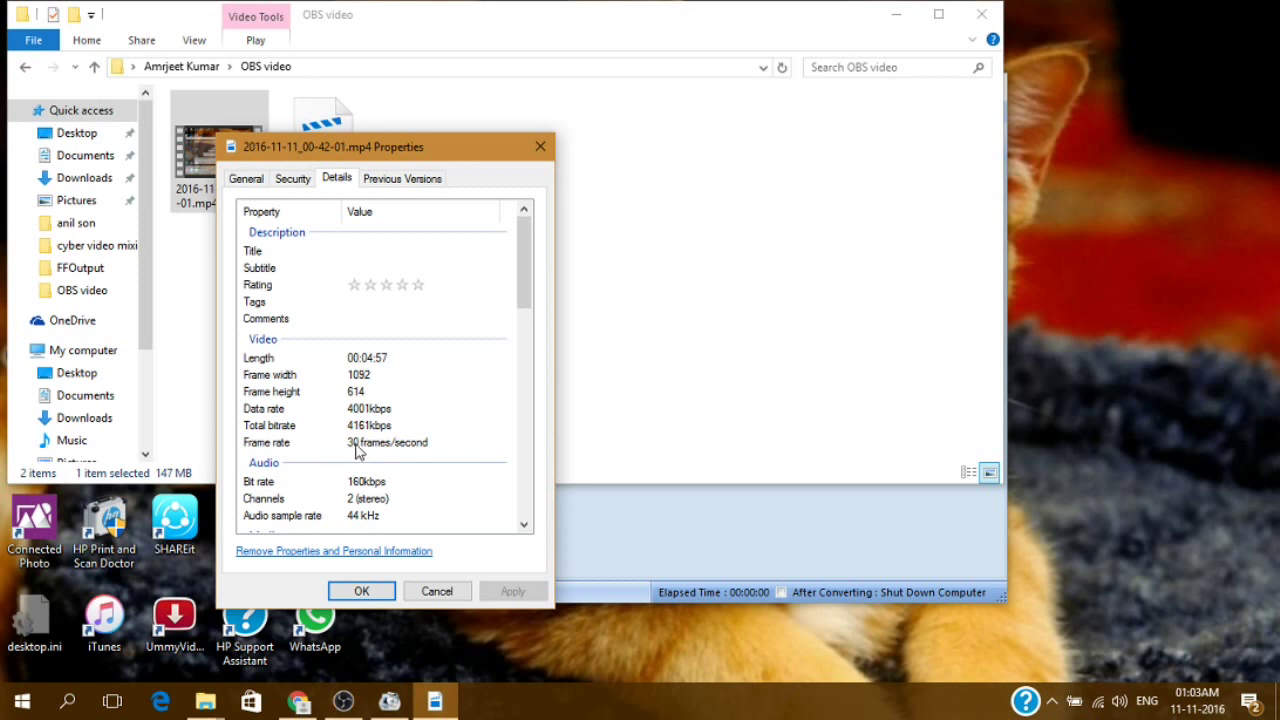
scroll(445, 393, down, 6)
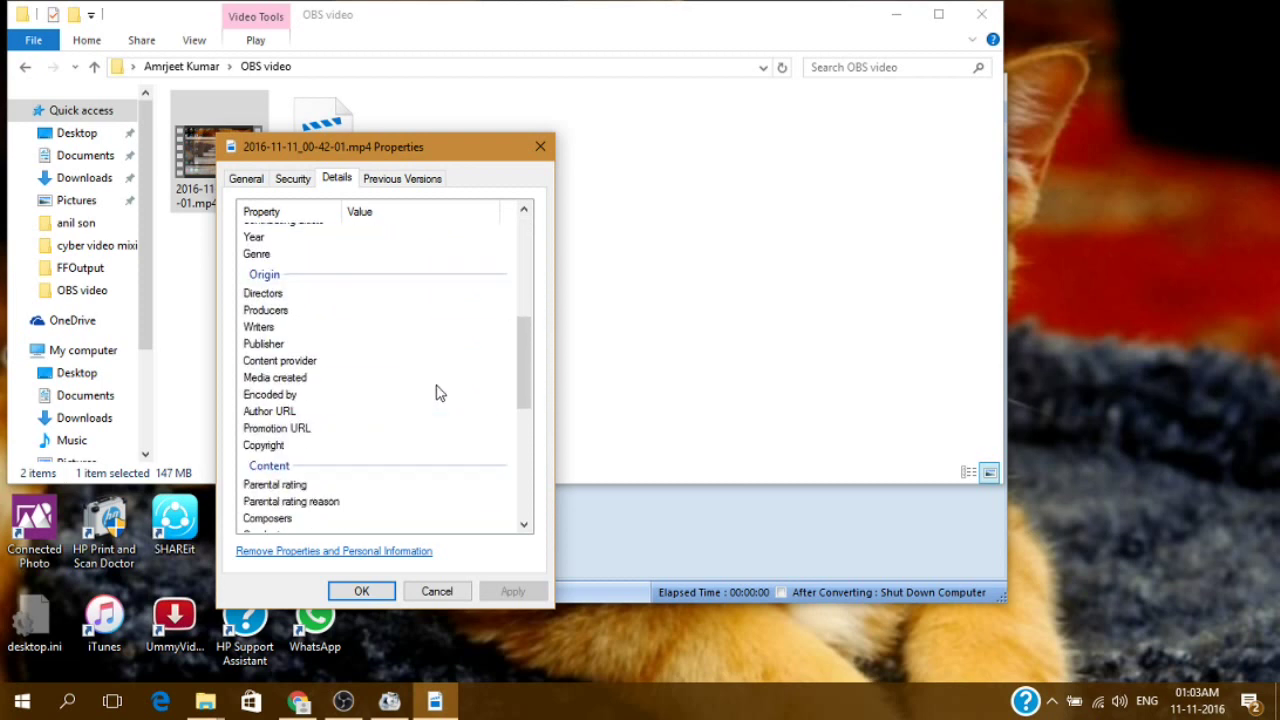
scroll(437, 393, down, 3)
scroll(437, 393, up, 10)
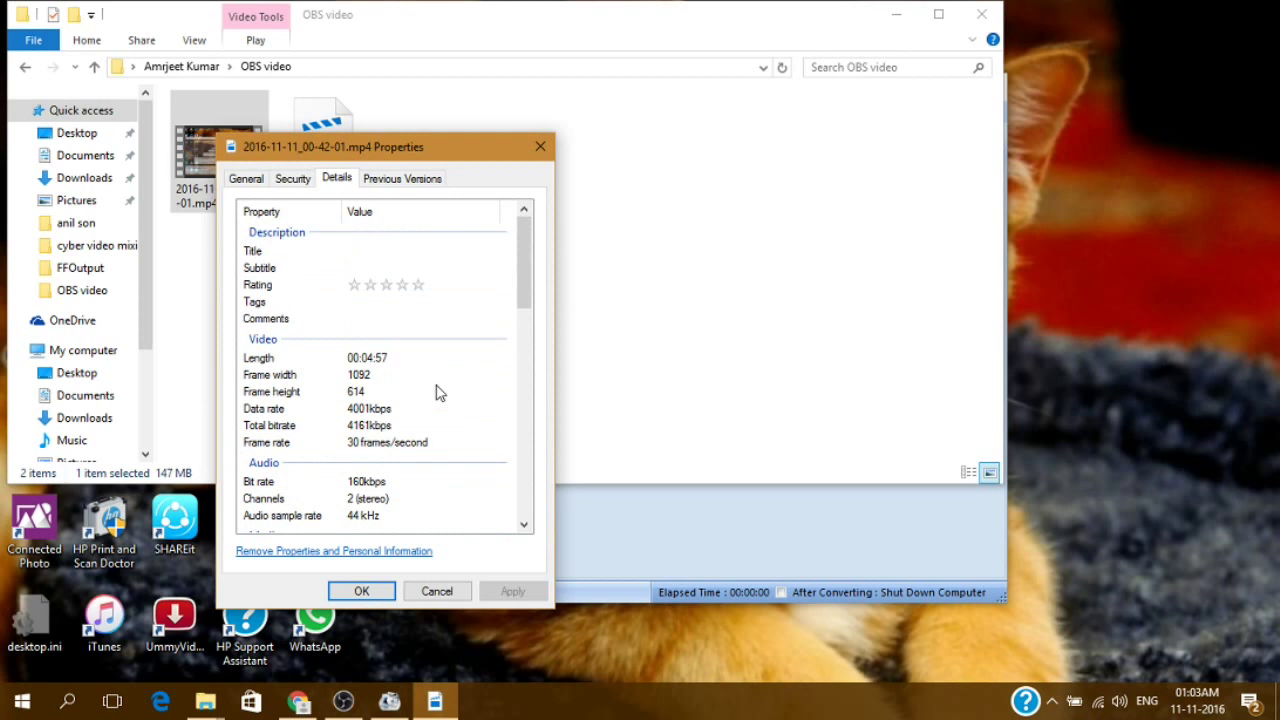
click(359, 591)
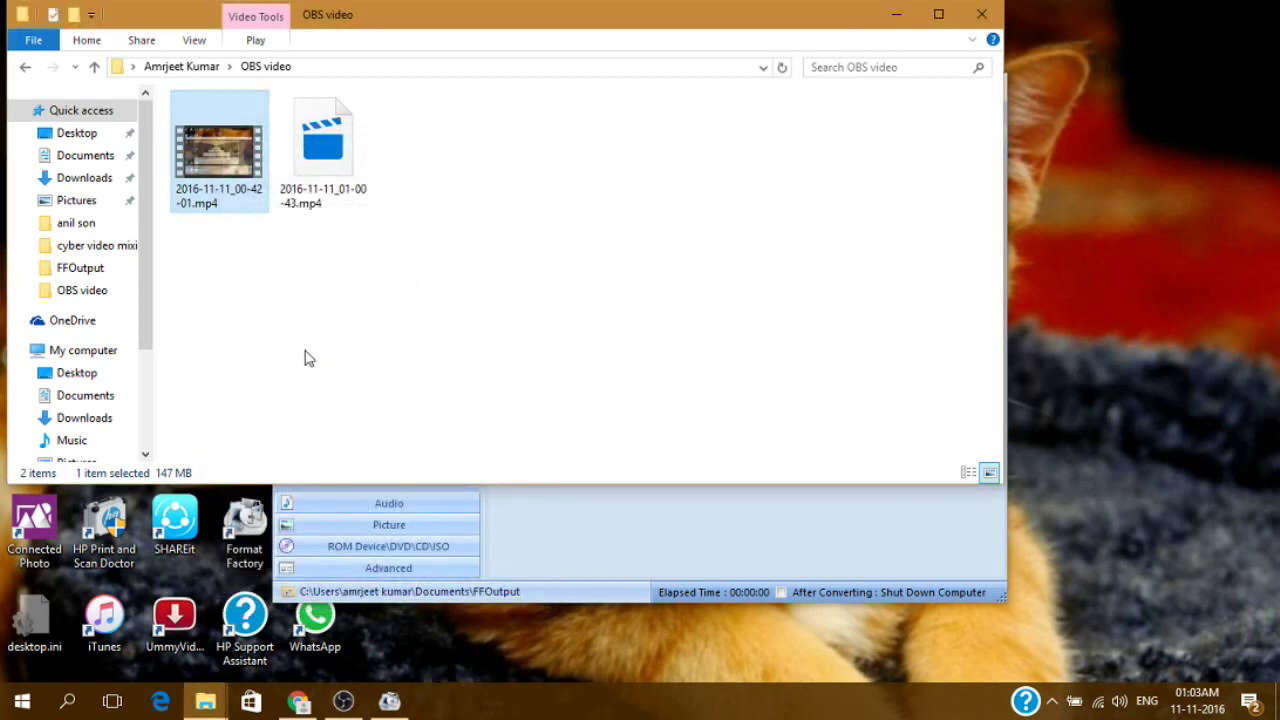
Add 2016-11-11_00-42-01.mp4 from the OBS video folder to Format Factory, minimize the folder window and review the target formats
drag(478, 18, 603, 369)
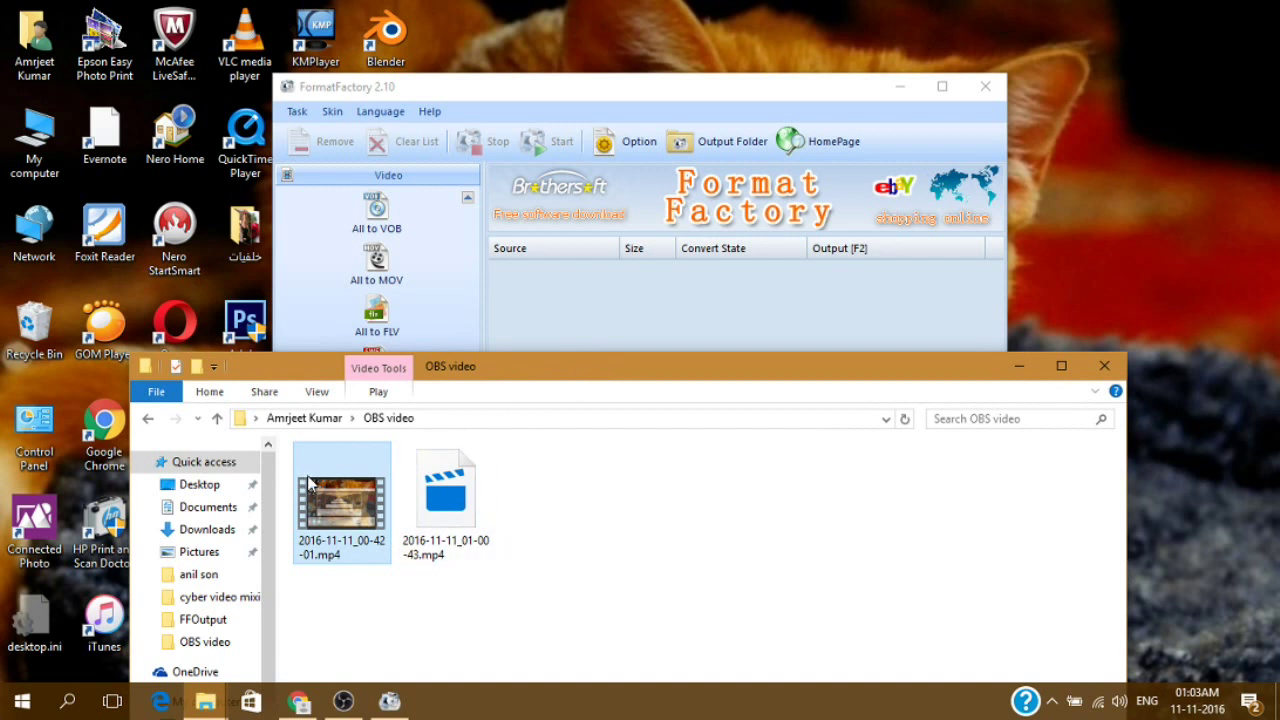
drag(307, 475, 608, 290)
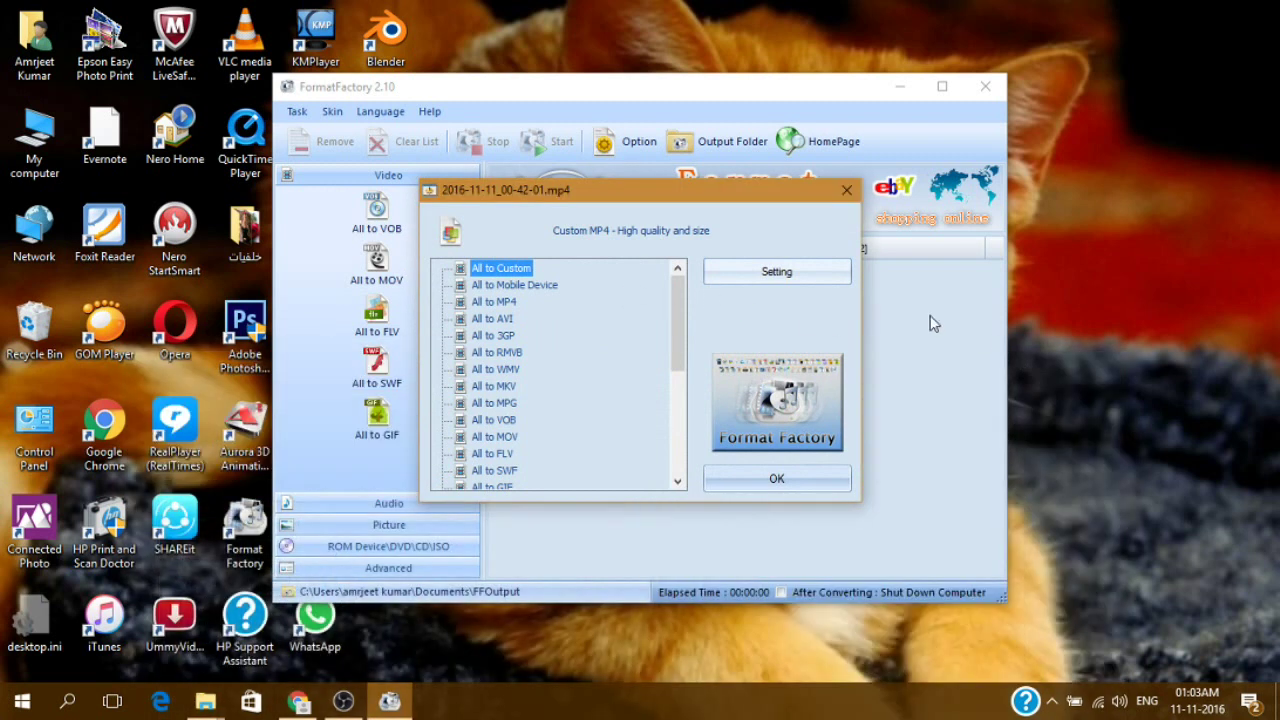
click(1019, 366)
scroll(529, 380, down, 5)
scroll(536, 436, up, 4)
scroll(532, 425, up, 1)
scroll(539, 420, down, 5)
scroll(539, 419, up, 5)
In the All to Custom settings, set the video size to 720x480 and the video bitrate to 1200 KB/s
click(776, 280)
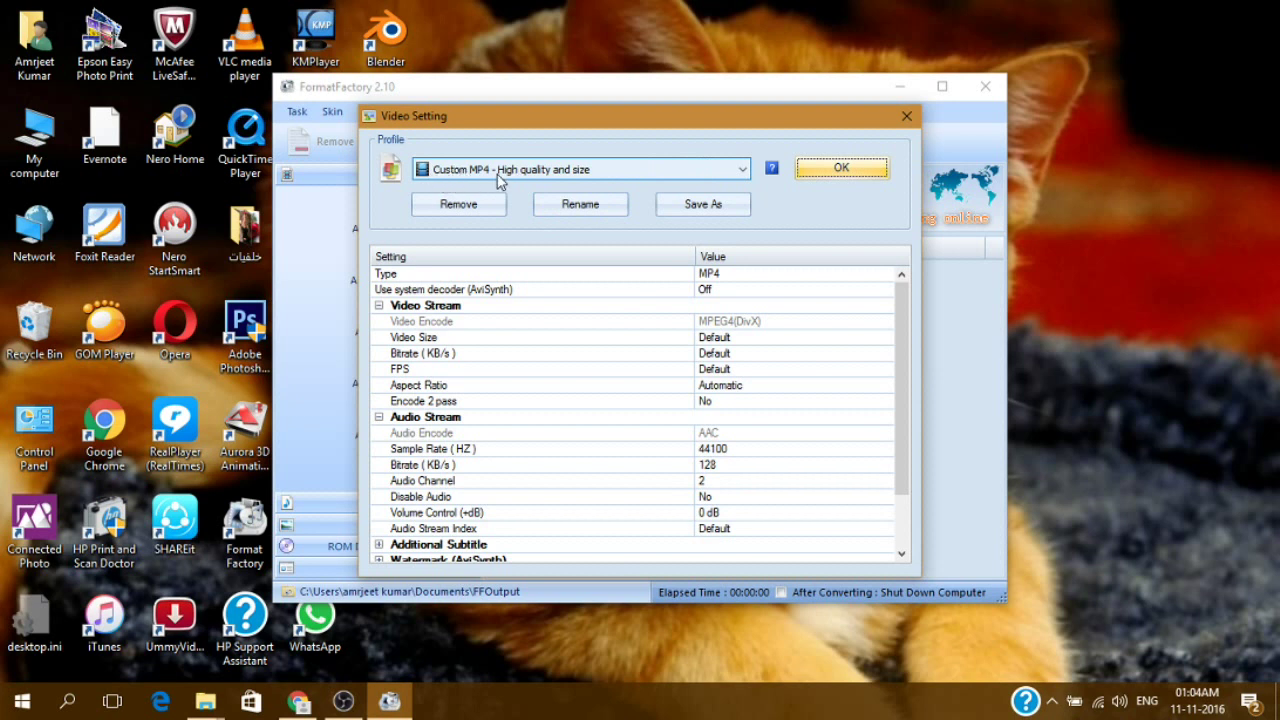
click(739, 173)
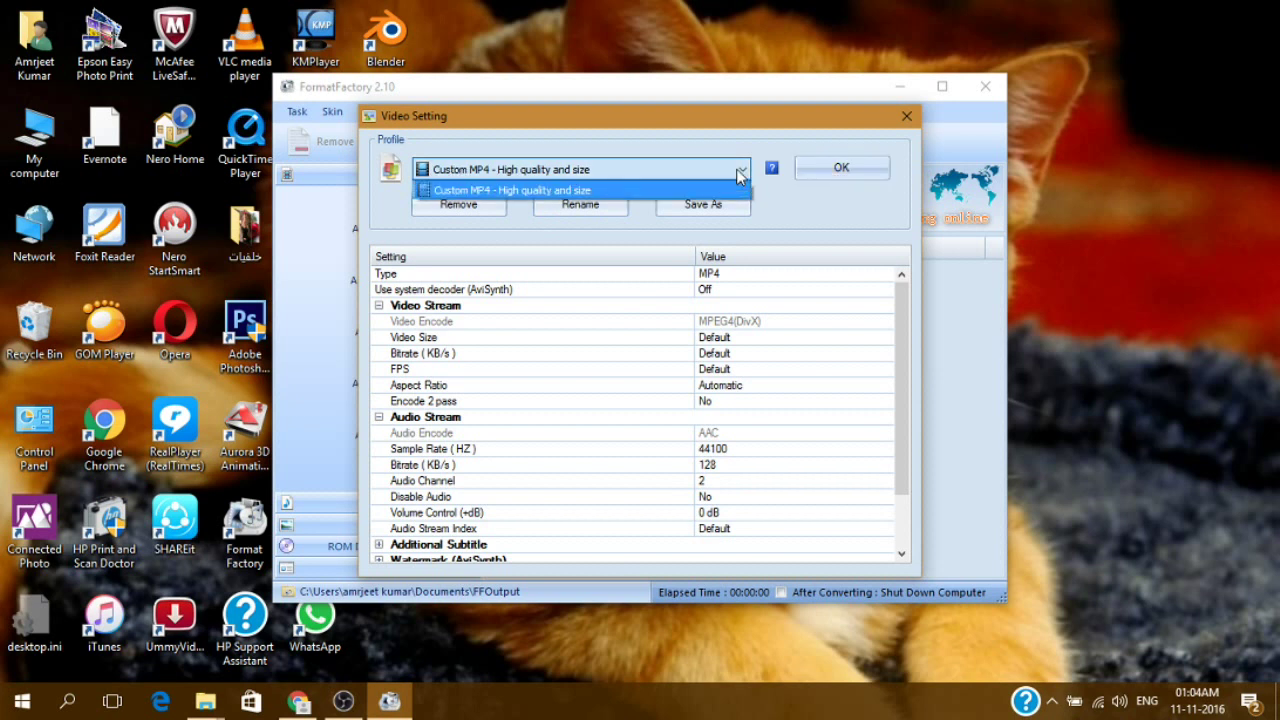
click(740, 174)
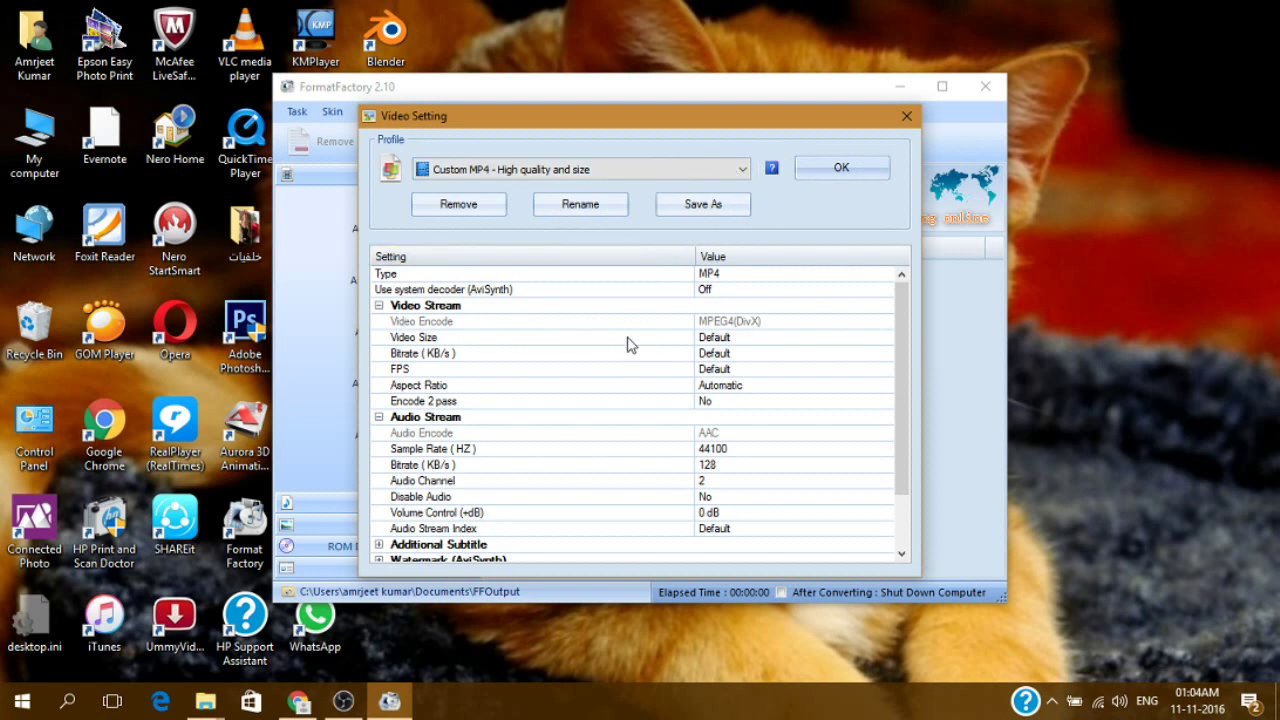
click(840, 341)
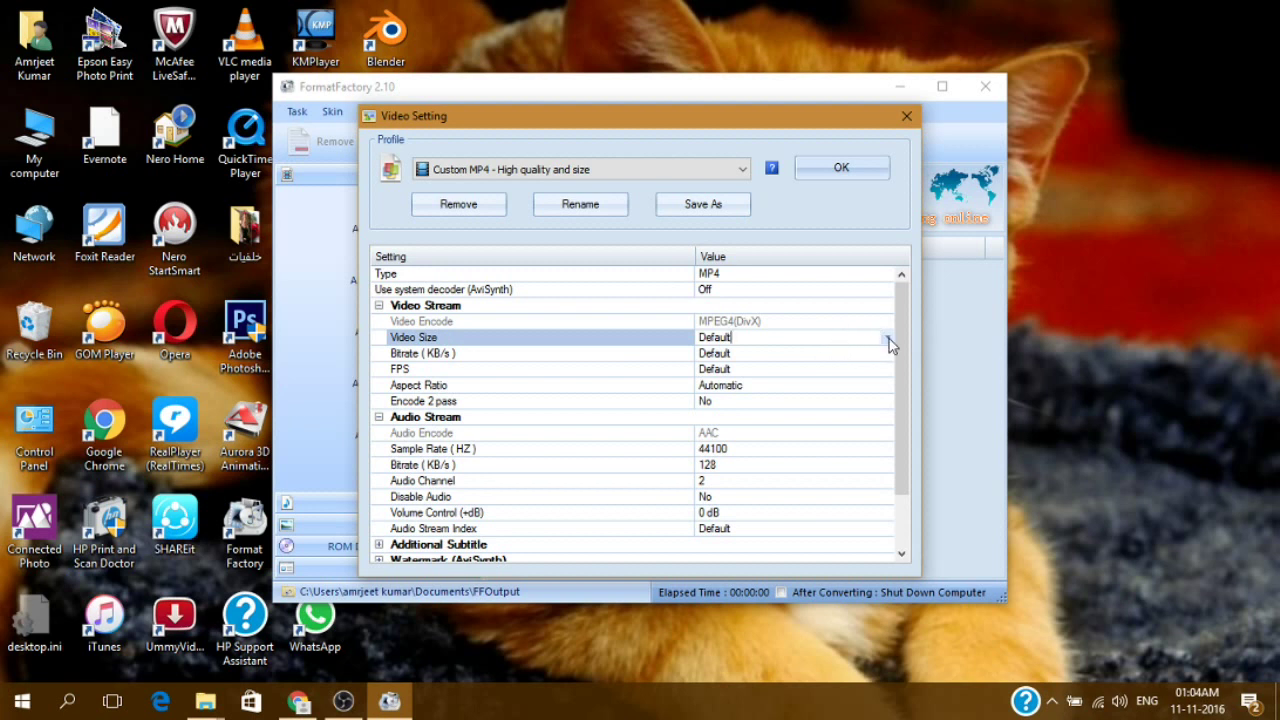
click(887, 338)
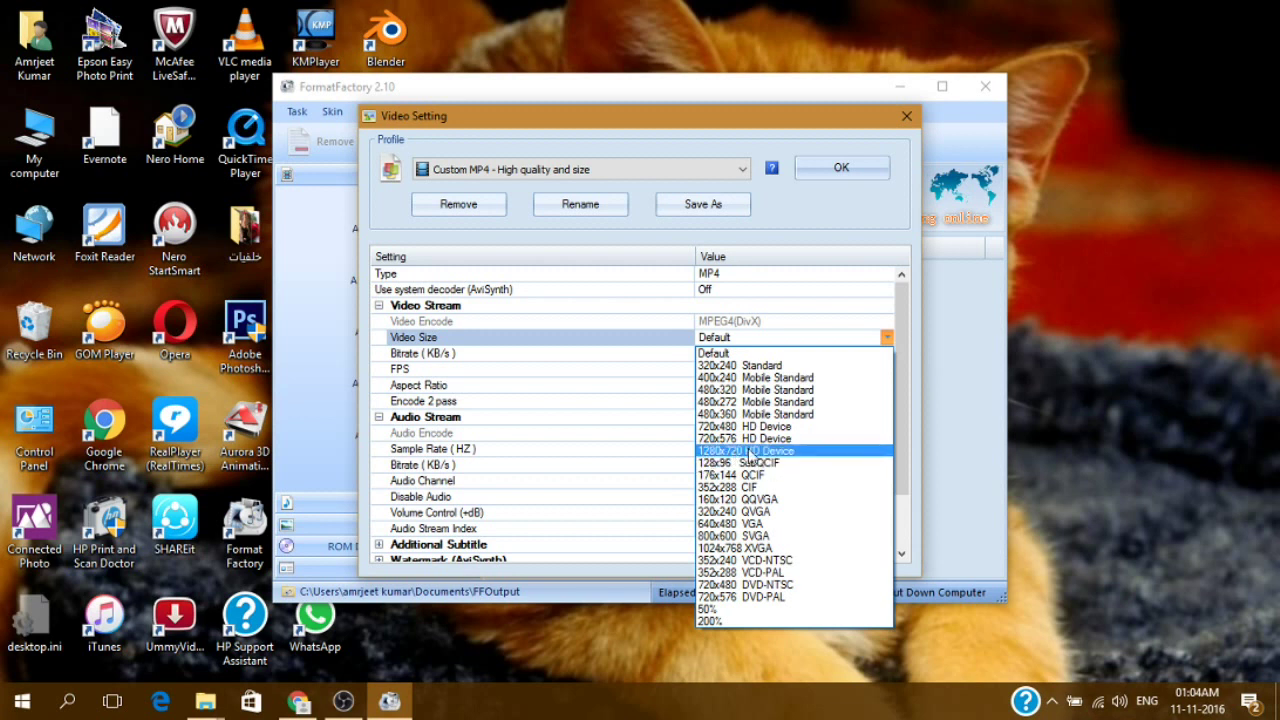
click(840, 427)
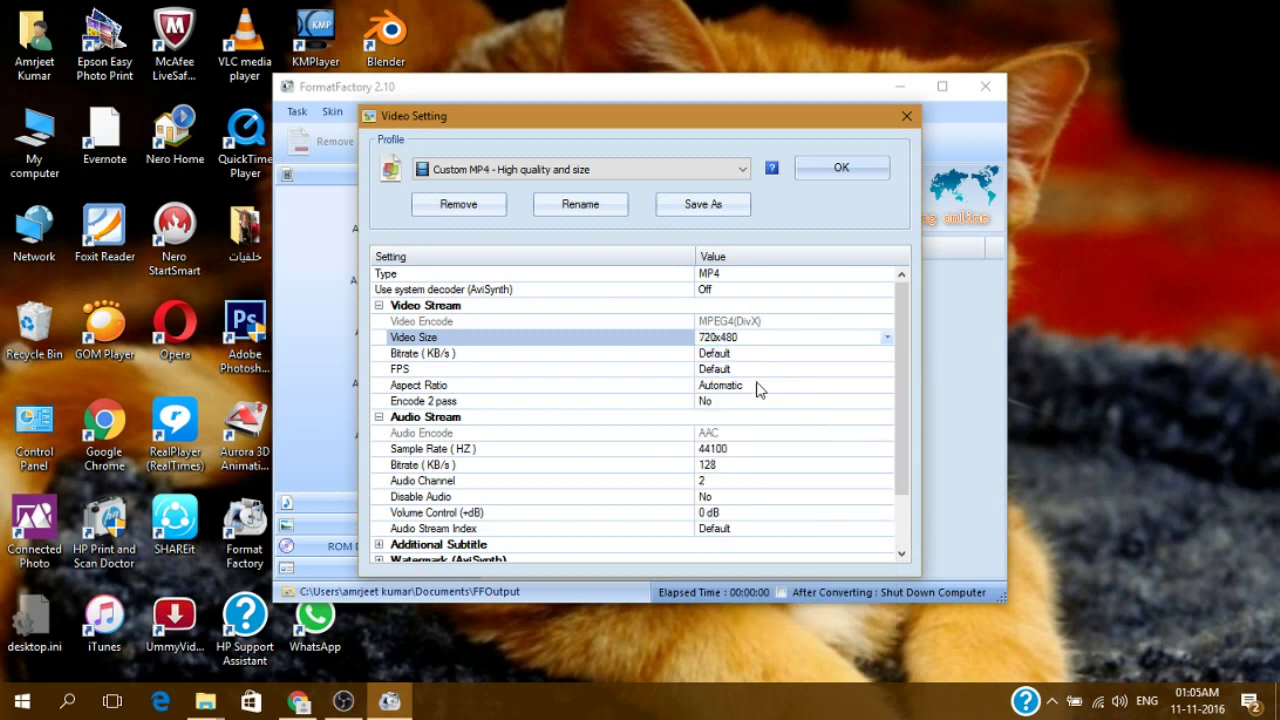
click(886, 357)
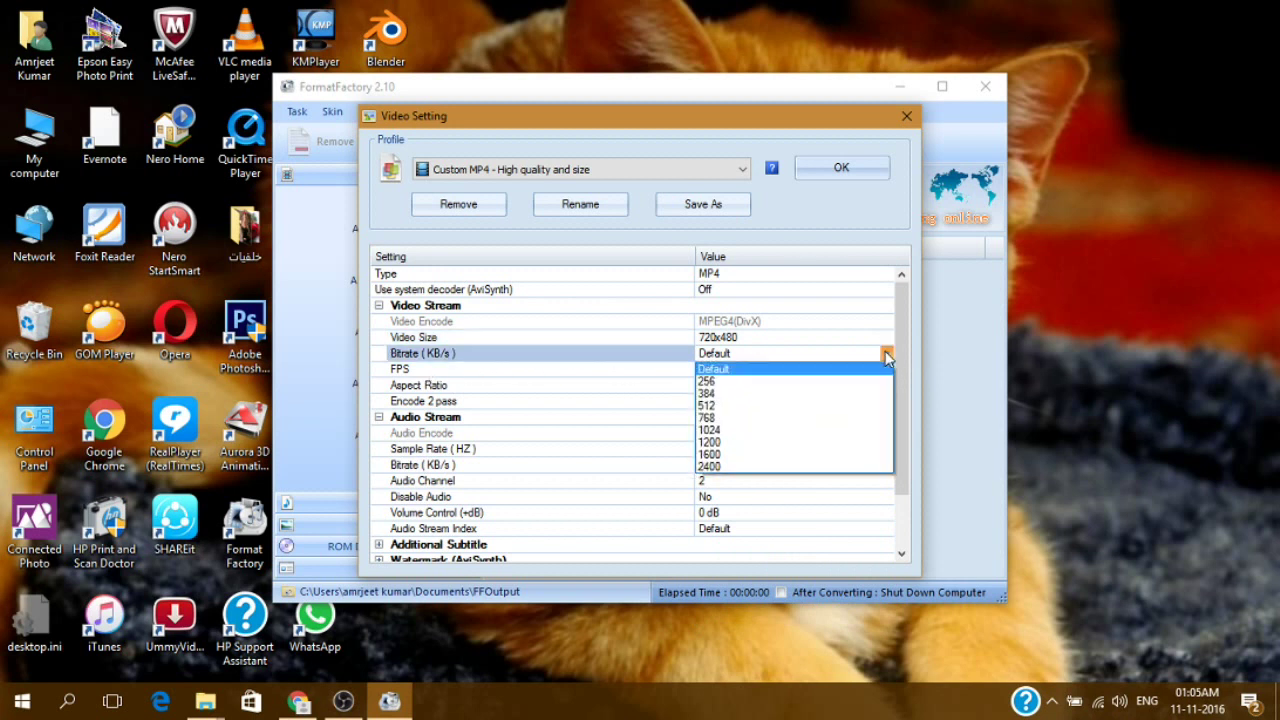
click(747, 449)
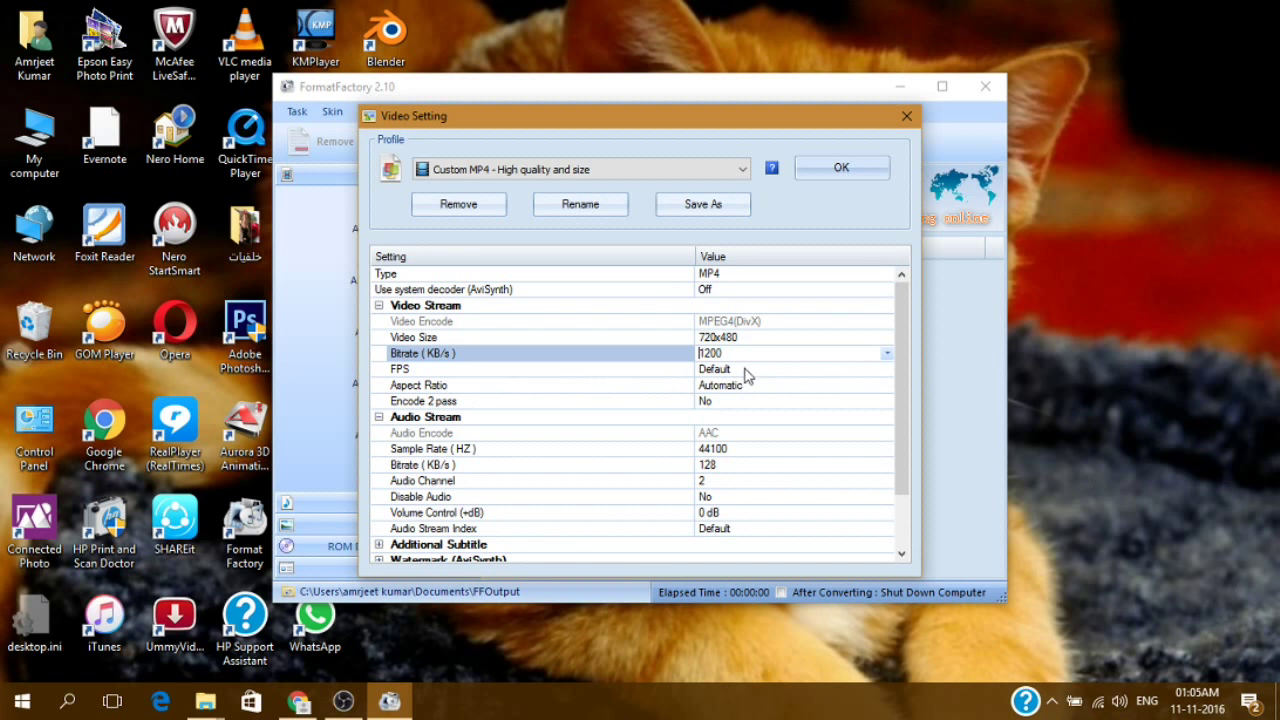
View the available FPS and audio sample rate choices without changing either setting
click(848, 369)
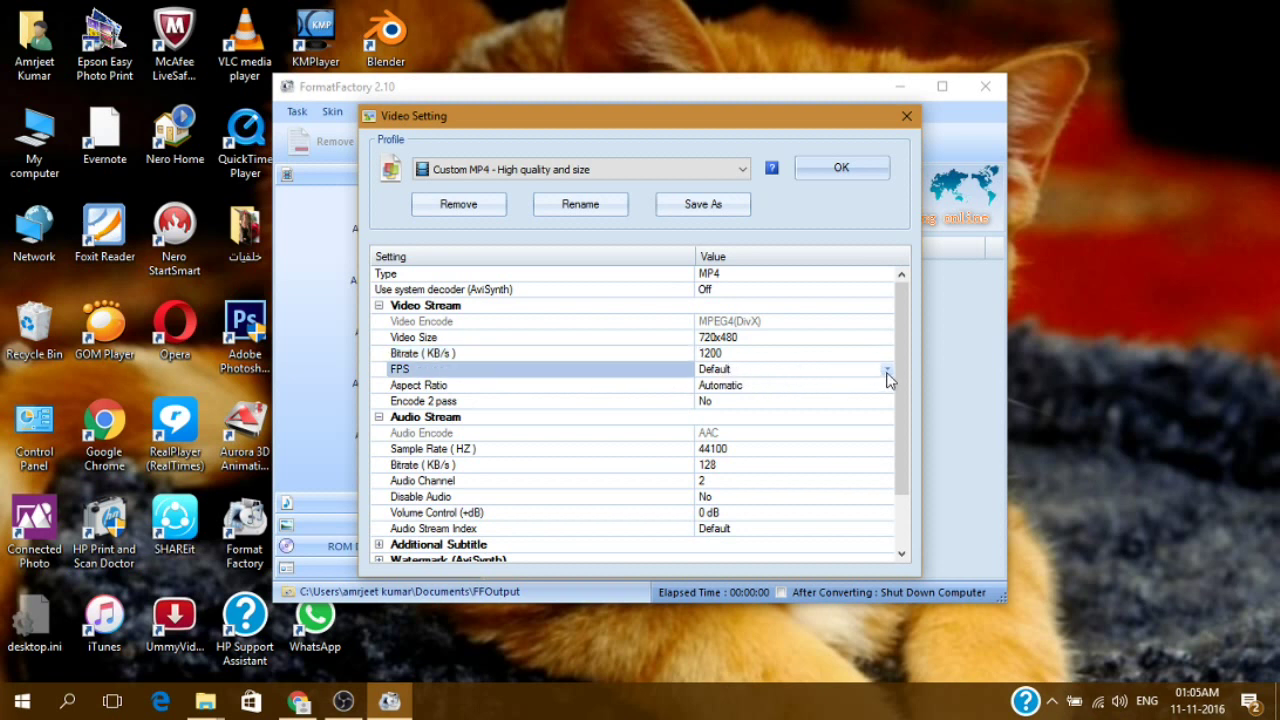
click(886, 370)
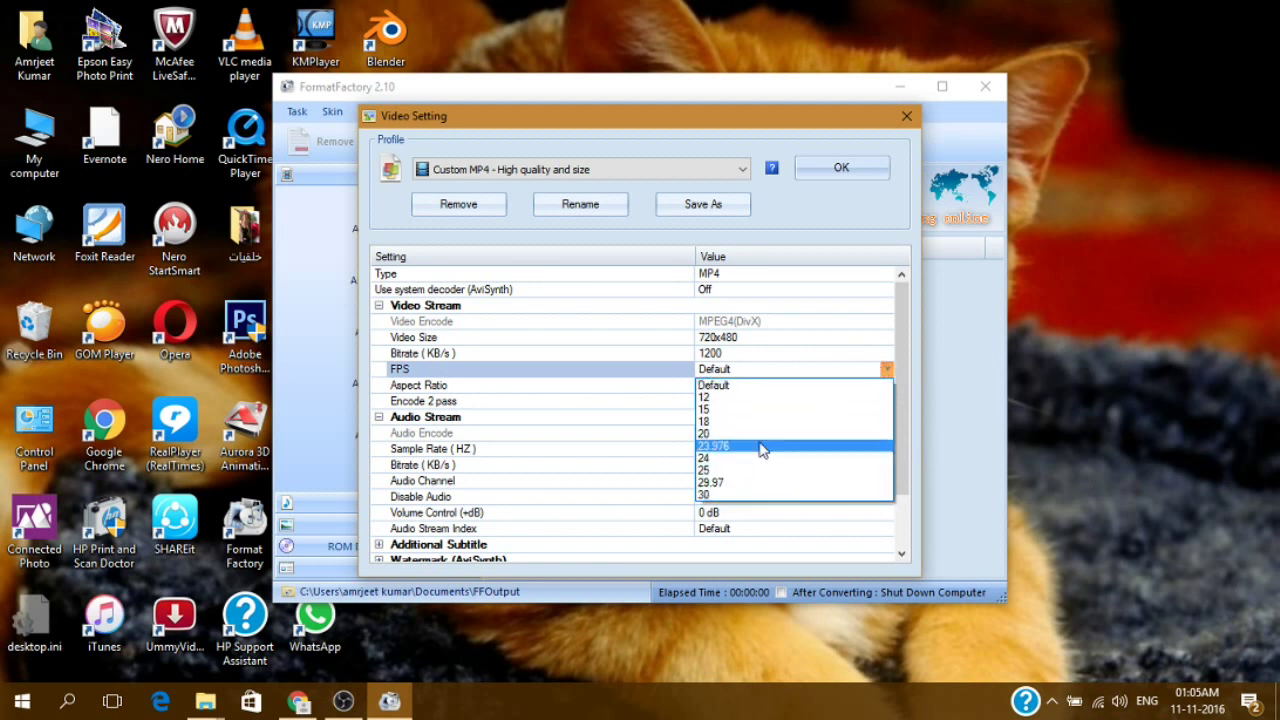
click(880, 370)
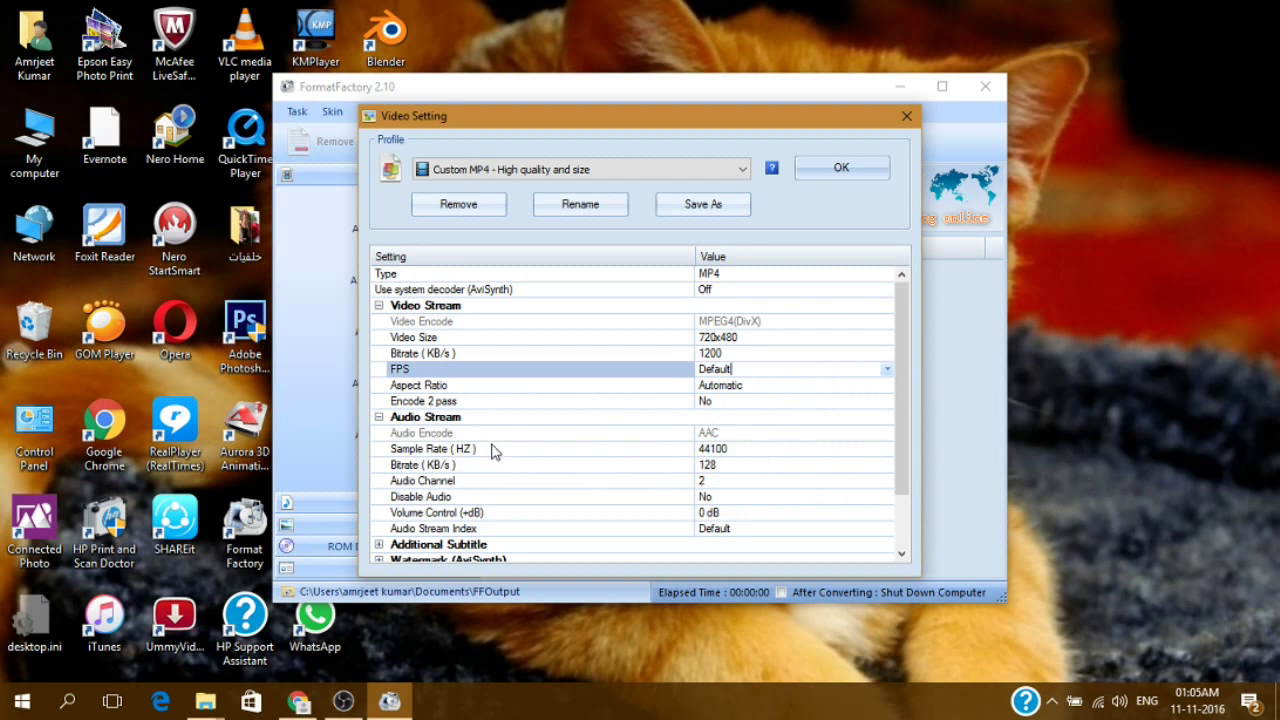
click(805, 452)
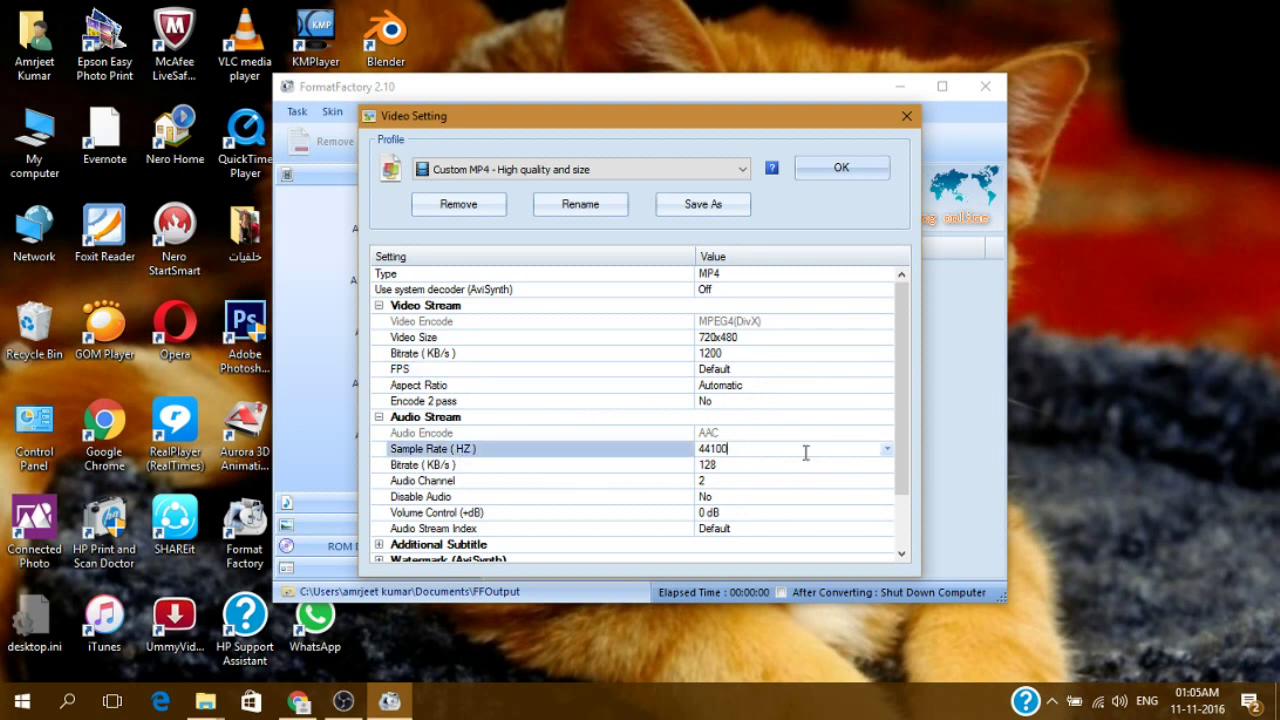
click(887, 450)
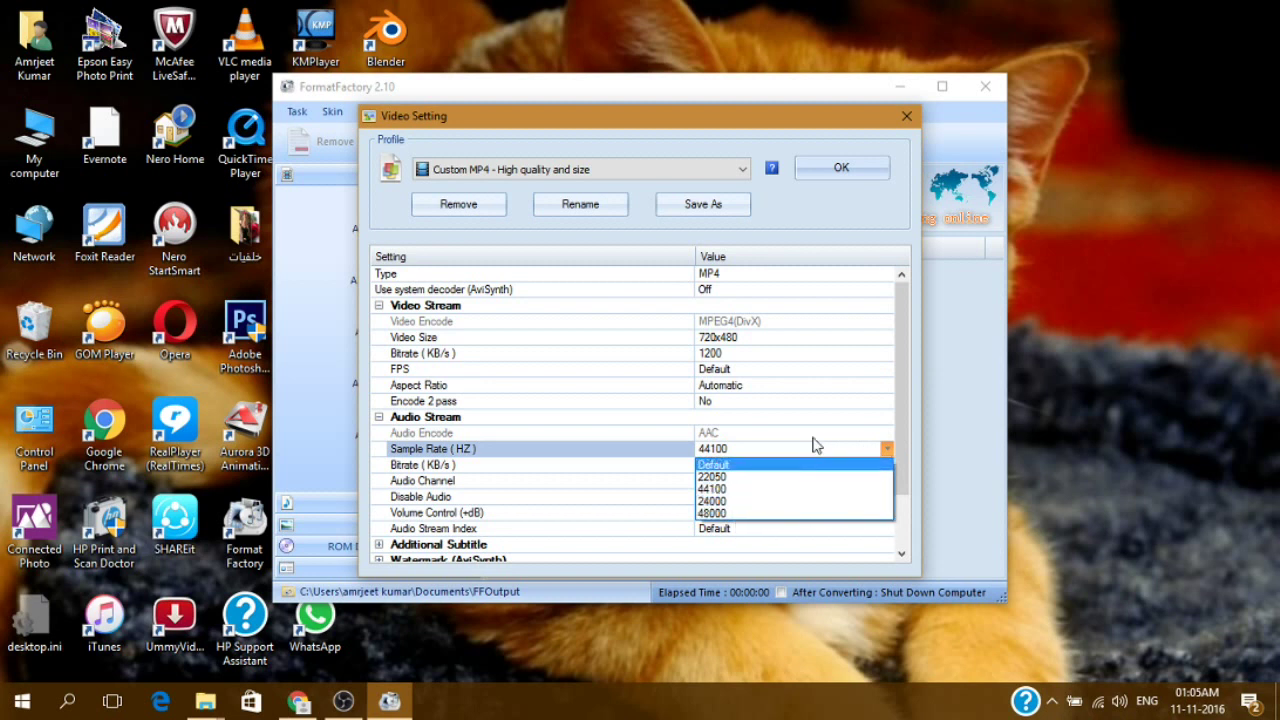
click(886, 449)
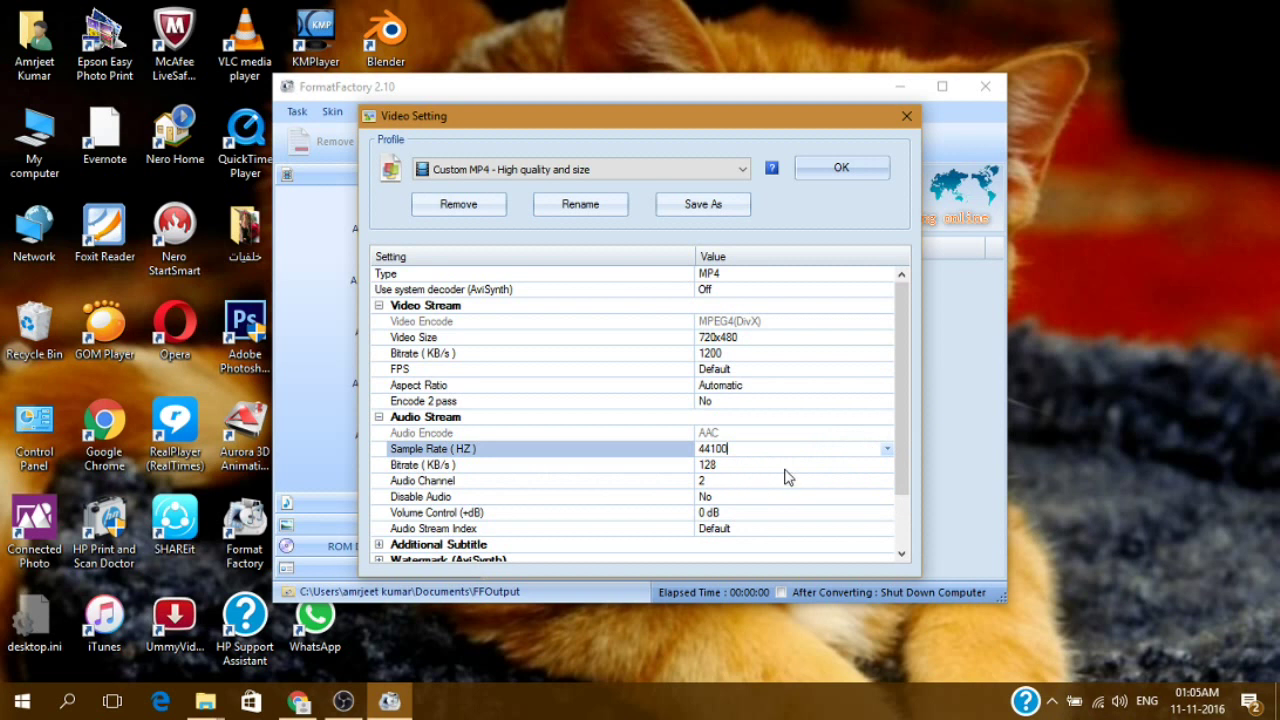
Set the audio bitrate to 320 KB/s and accept the video settings
click(863, 466)
click(893, 468)
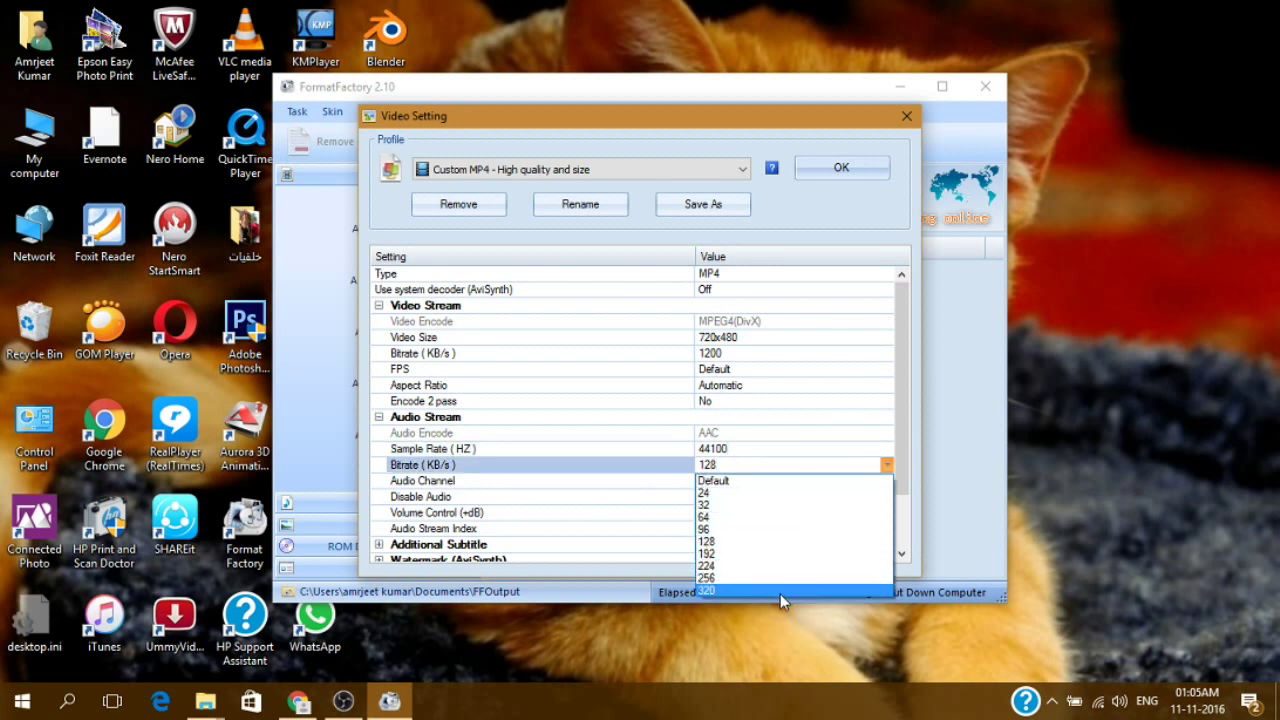
click(780, 594)
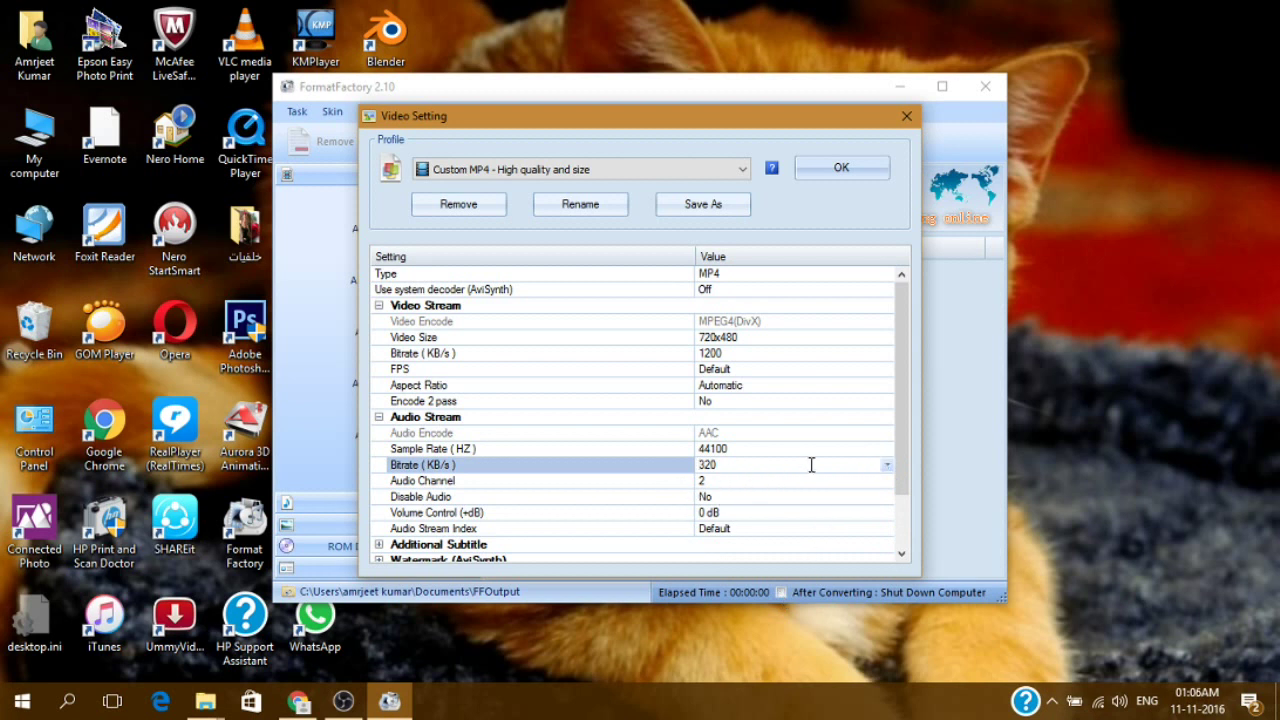
scroll(771, 505, down, 2)
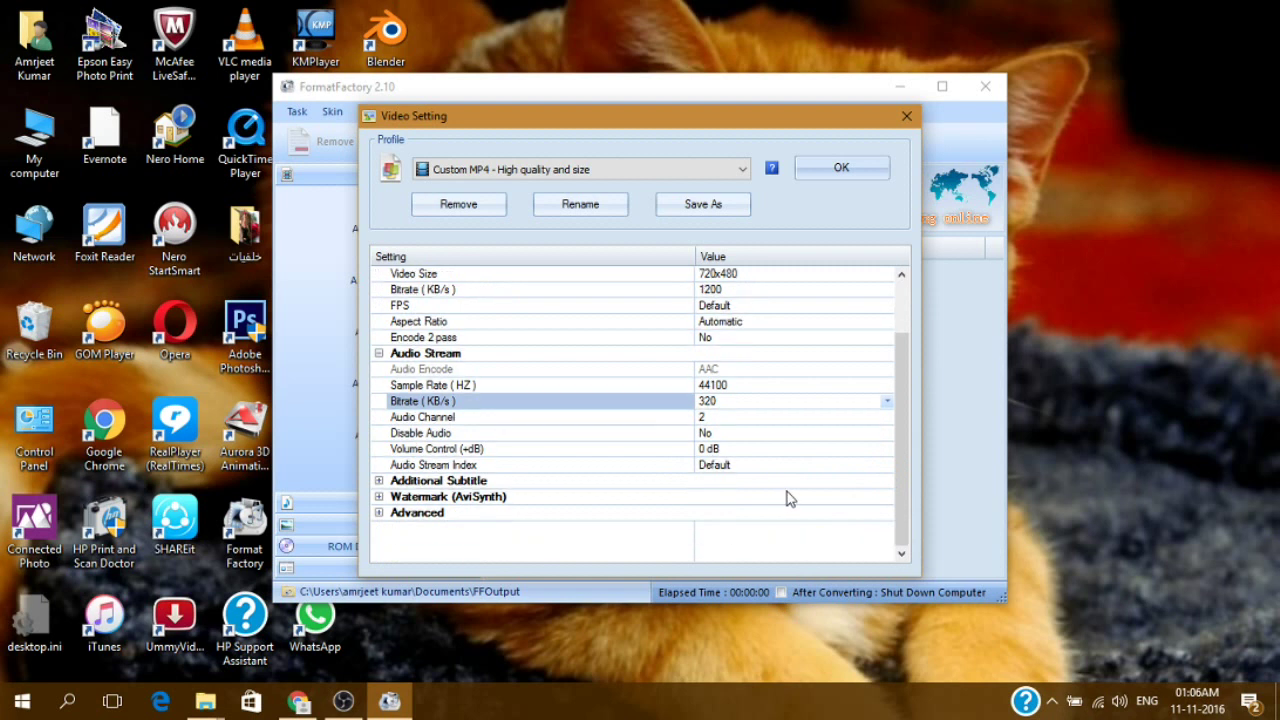
scroll(749, 469, up, 2)
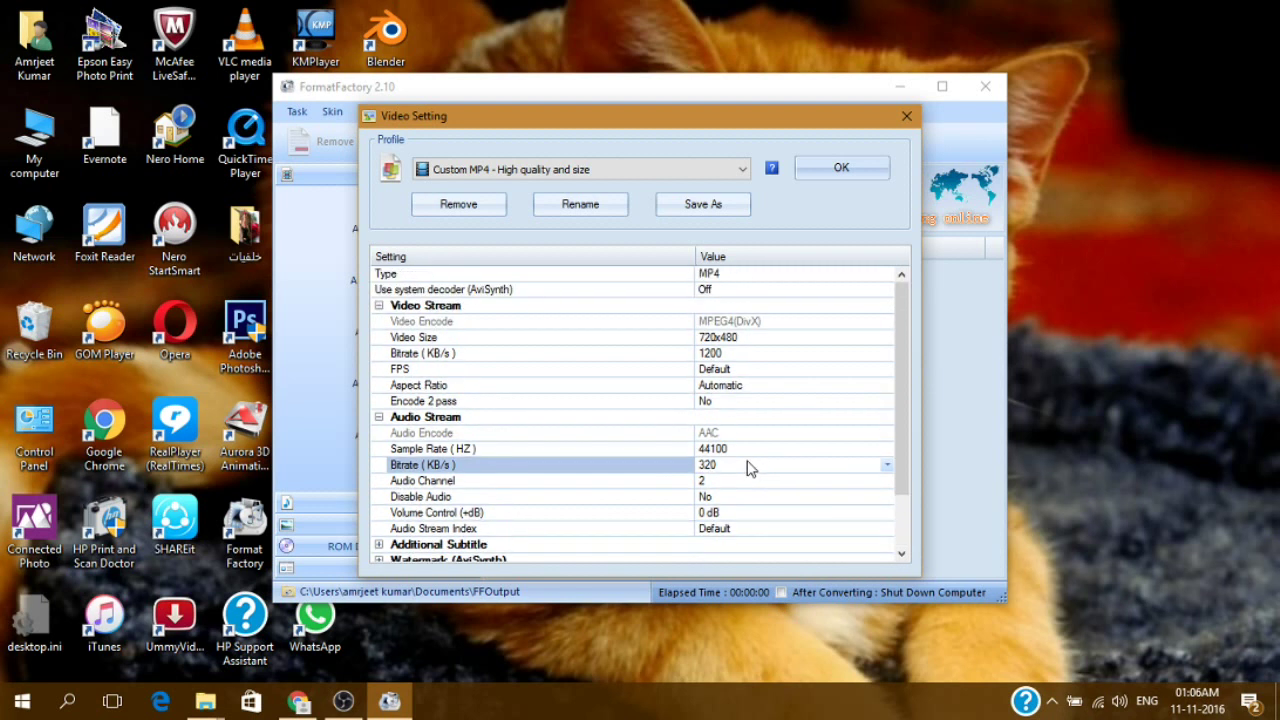
click(815, 172)
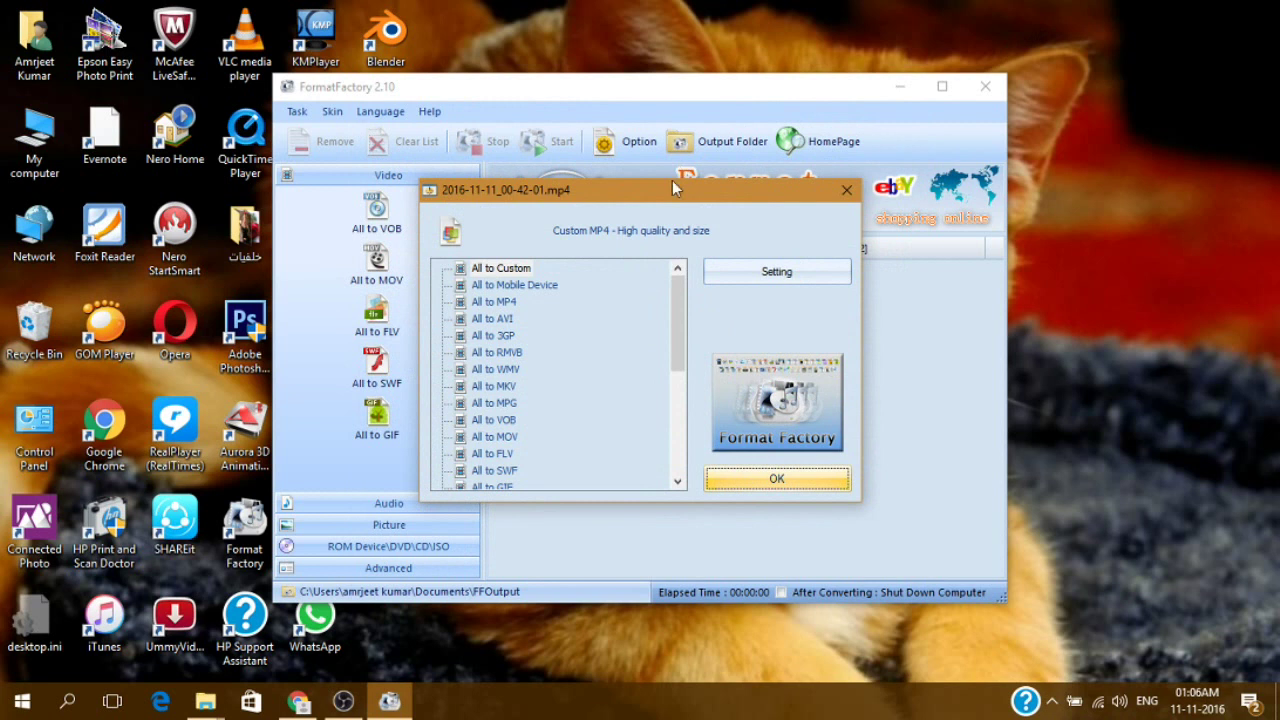
Add the All to Custom task for the recording to the conversion list and start converting it
click(778, 481)
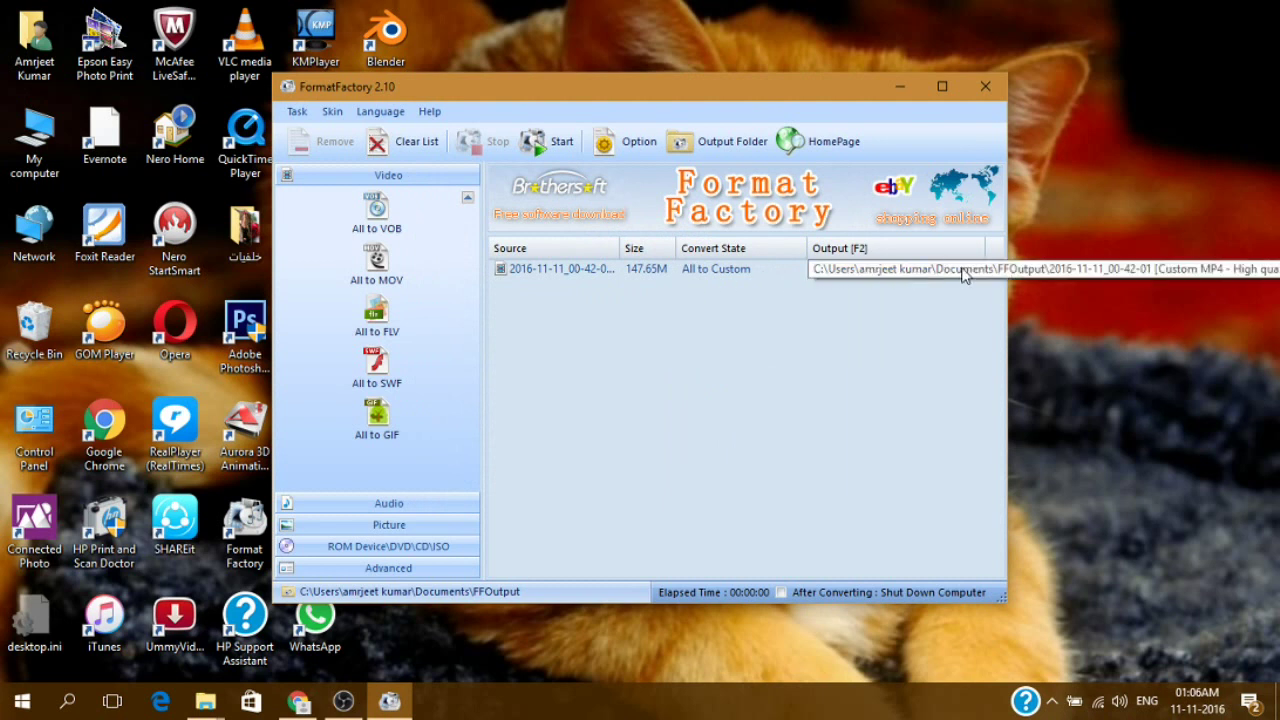
click(578, 270)
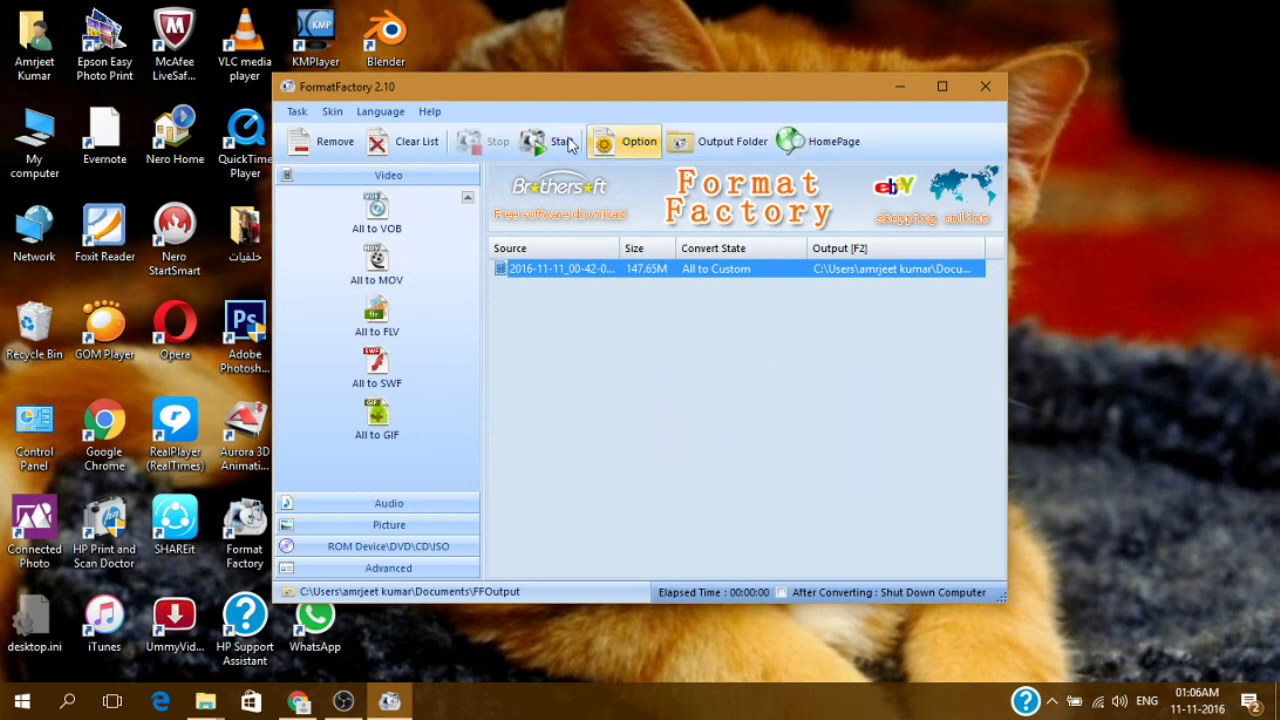
click(537, 146)
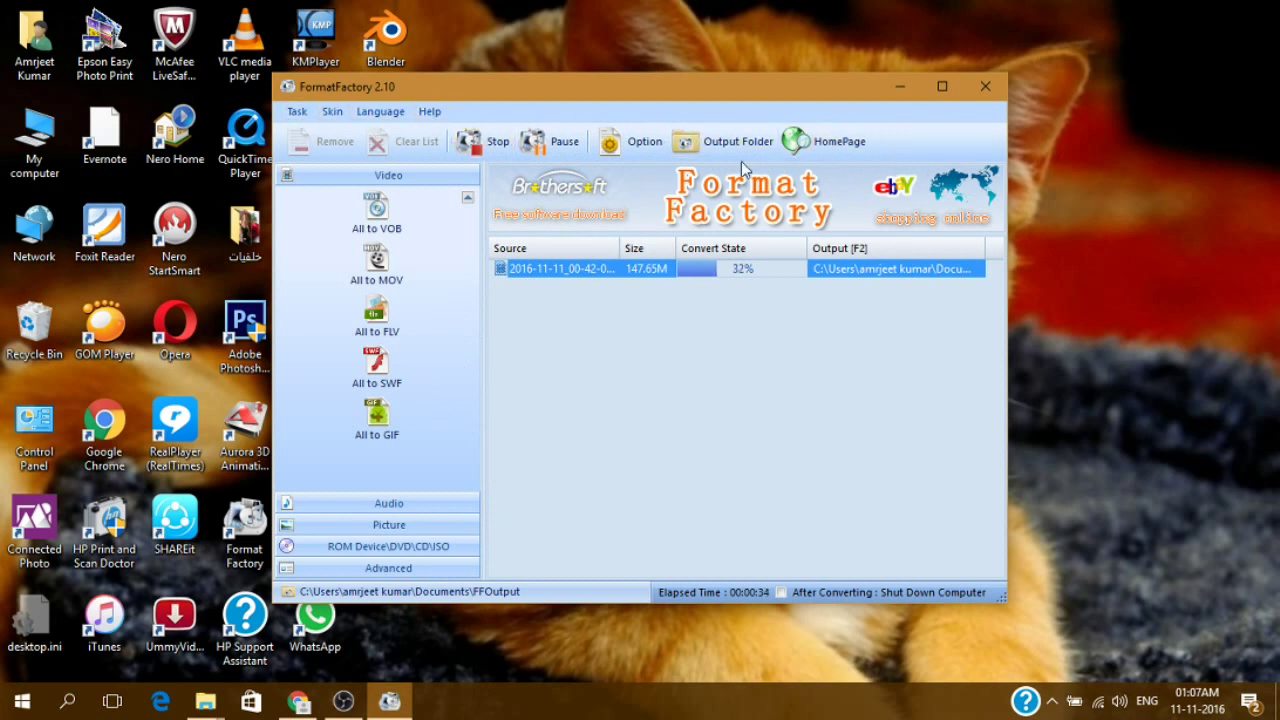
Look at the Advanced program options during the conversion and close the options dialog
click(648, 147)
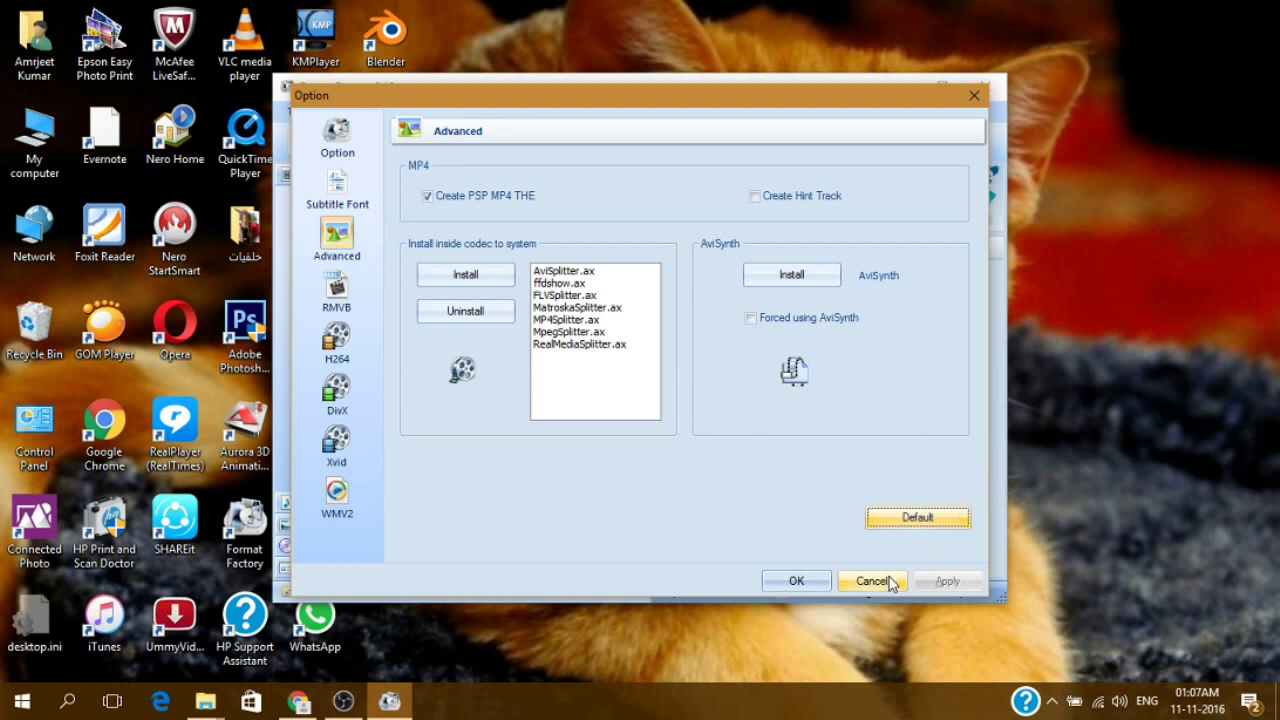
click(797, 583)
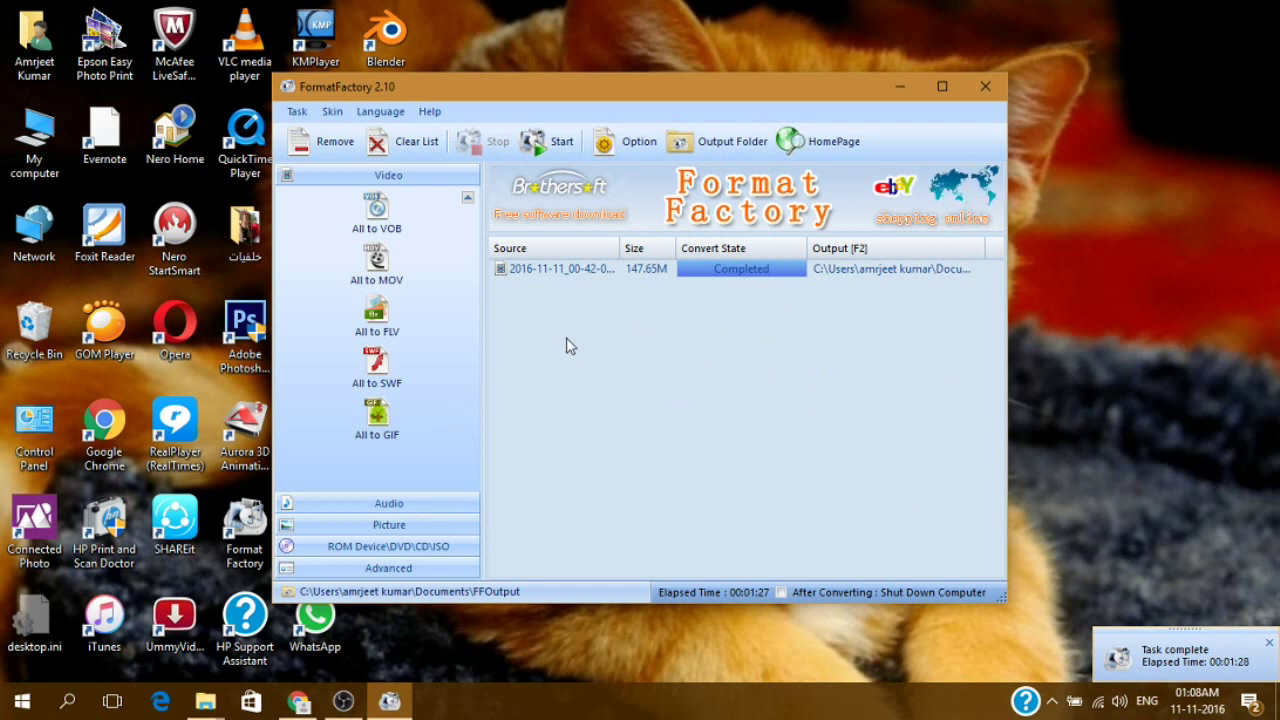
Open the conversion output folder, play the converted 2016-11-11_00-42-01 MP4 to check it, and close the player
click(741, 146)
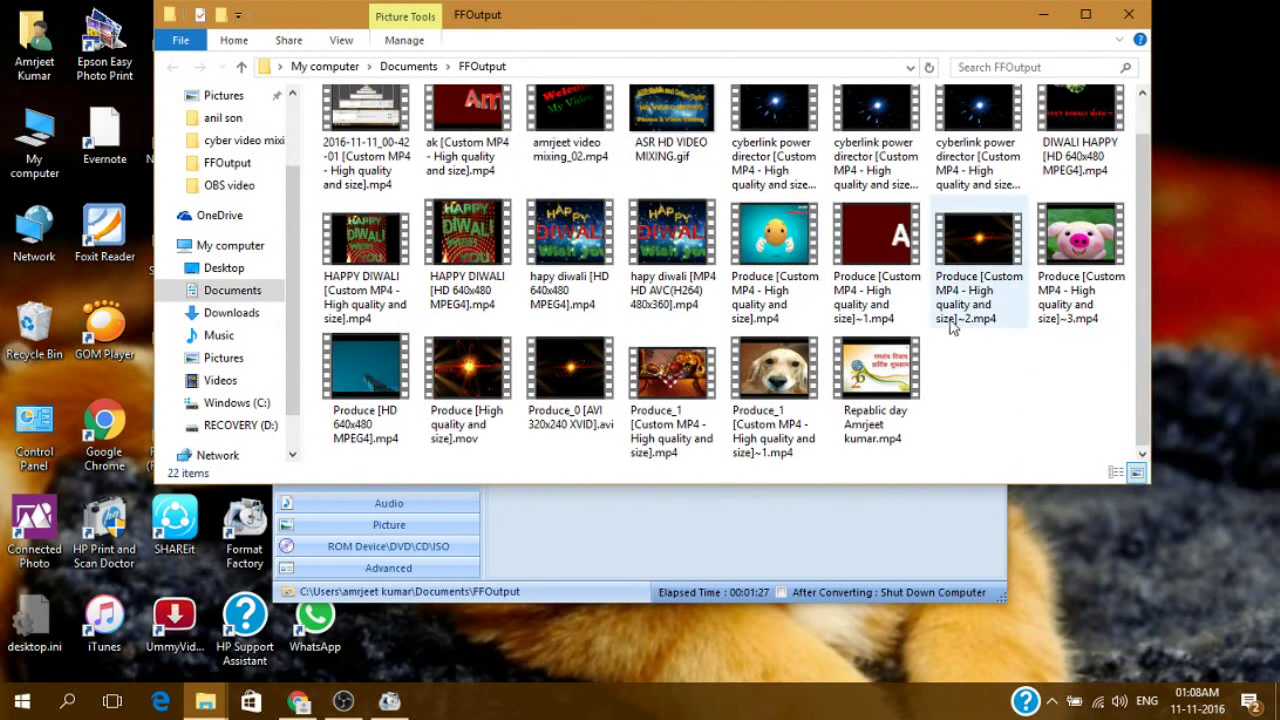
double_click(349, 167)
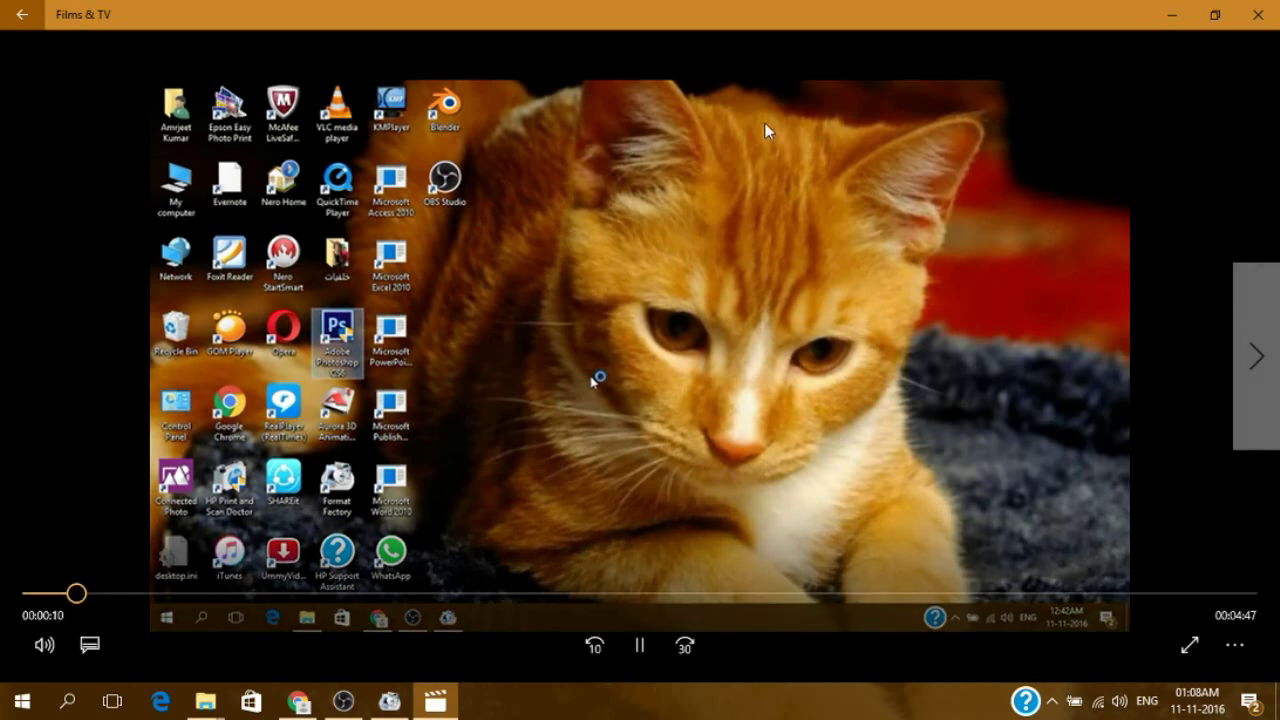
click(1258, 14)
Check the file size of the converted 2016-11-11_00-42-01 video in its properties and close the dialog
right_click(330, 148)
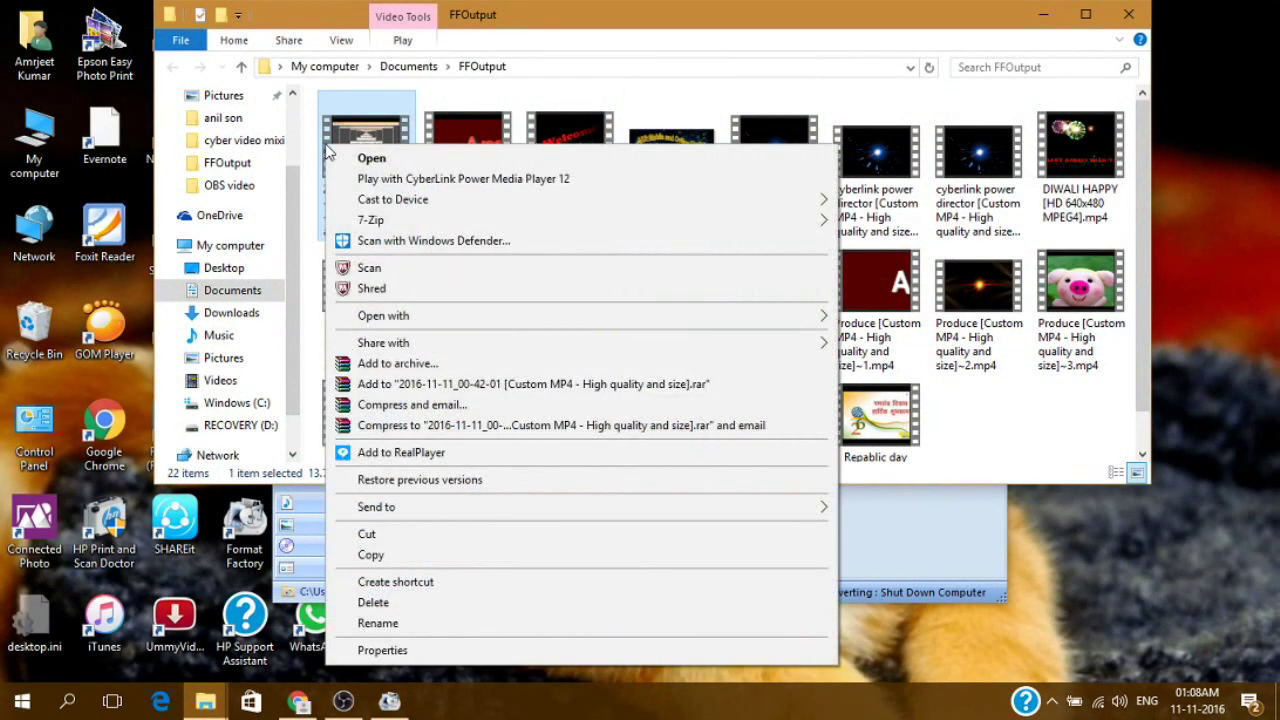
click(383, 650)
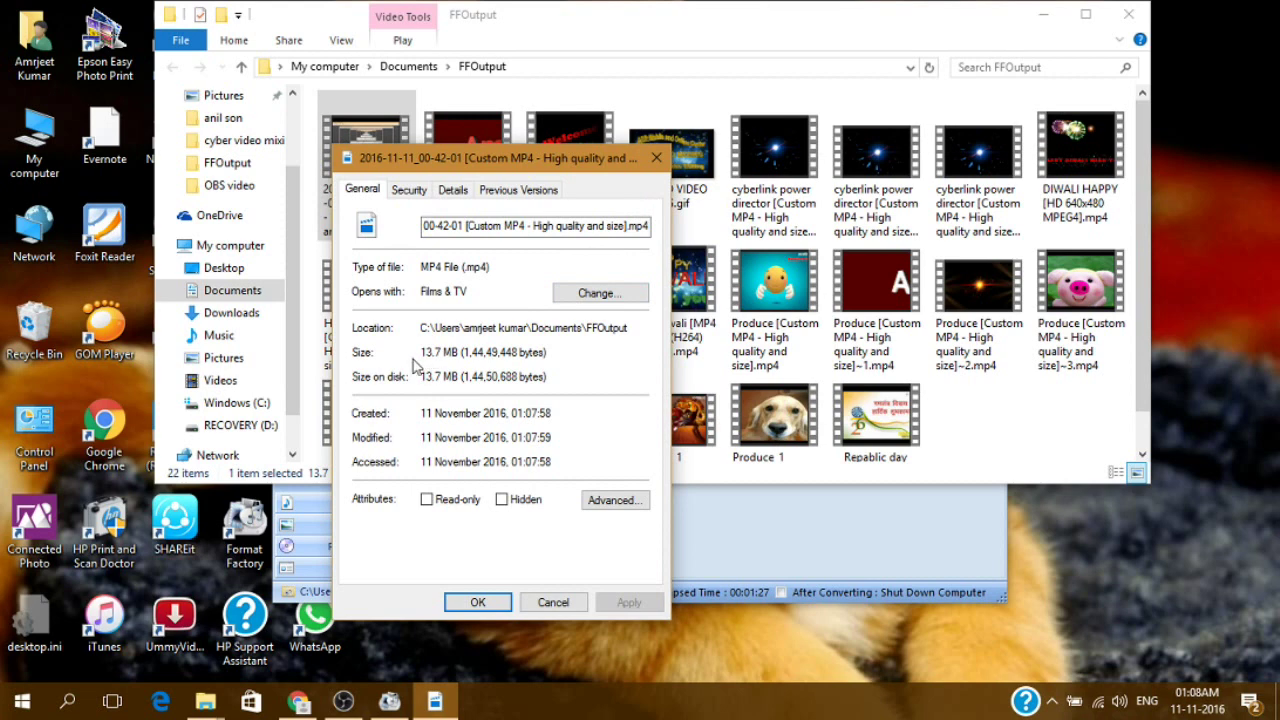
click(490, 602)
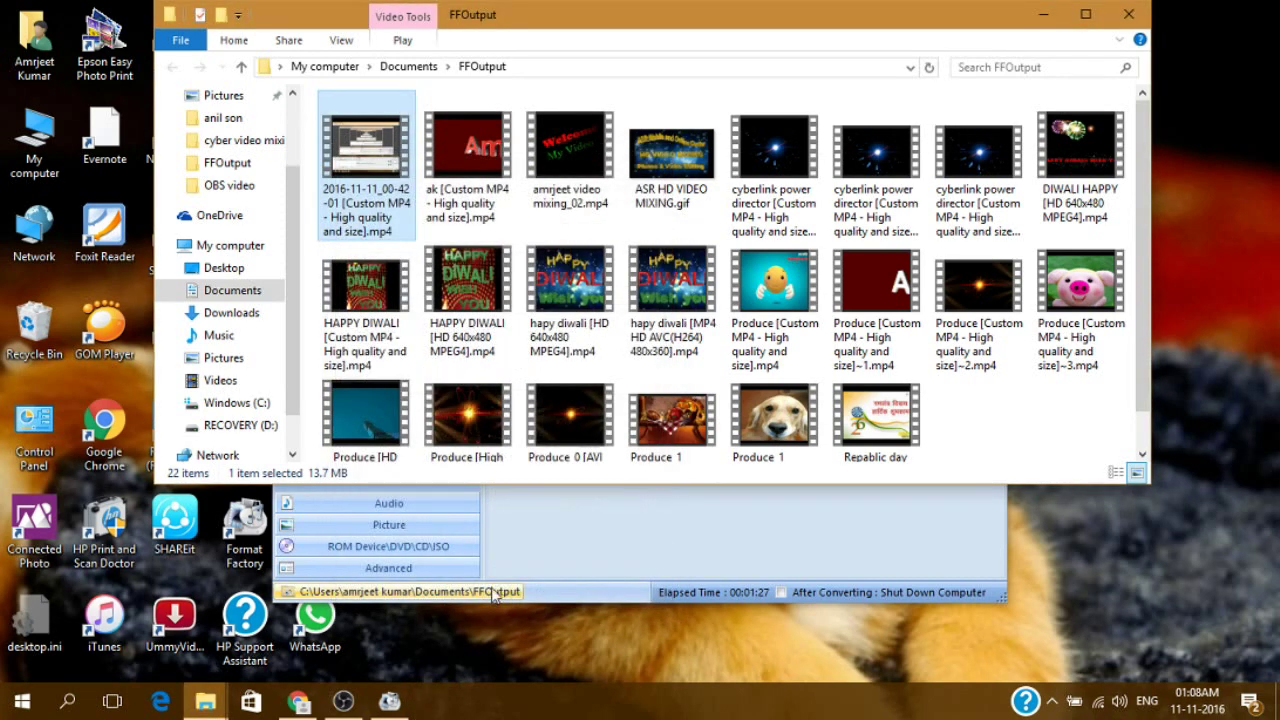
Minimize the FFOutput folder window and switch to OBS
click(1058, 18)
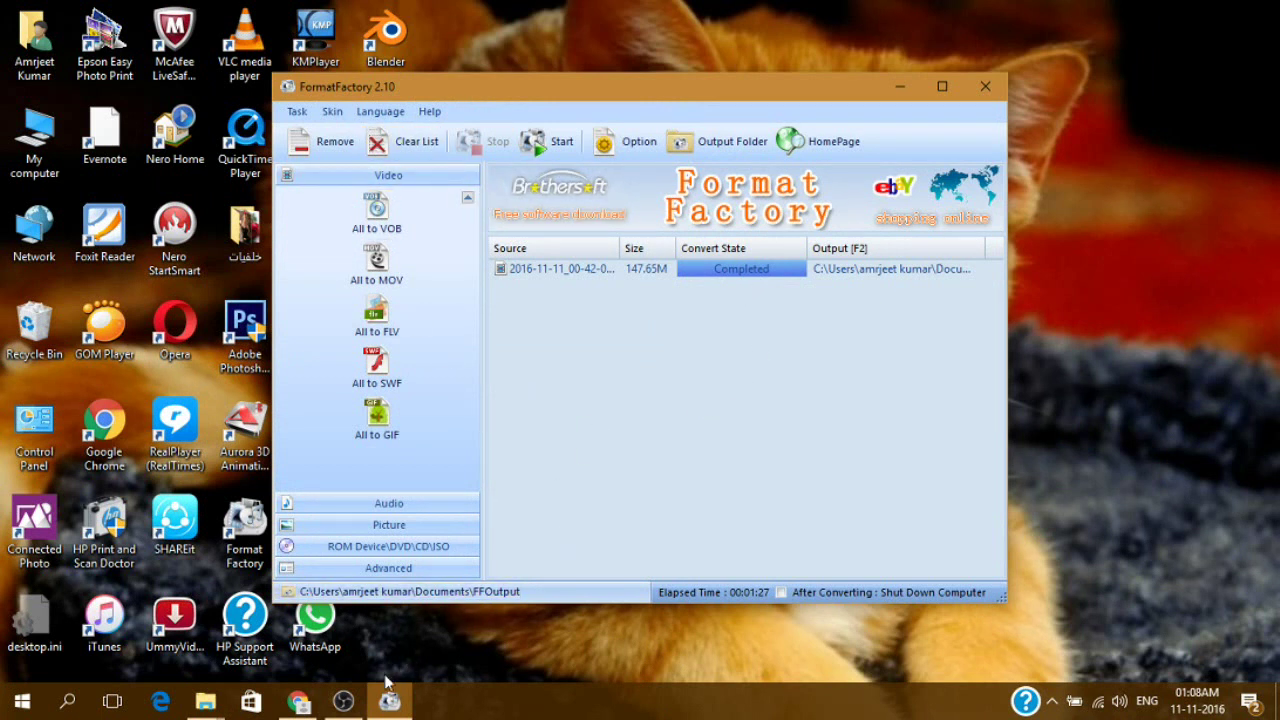
mouse_move(353, 704)
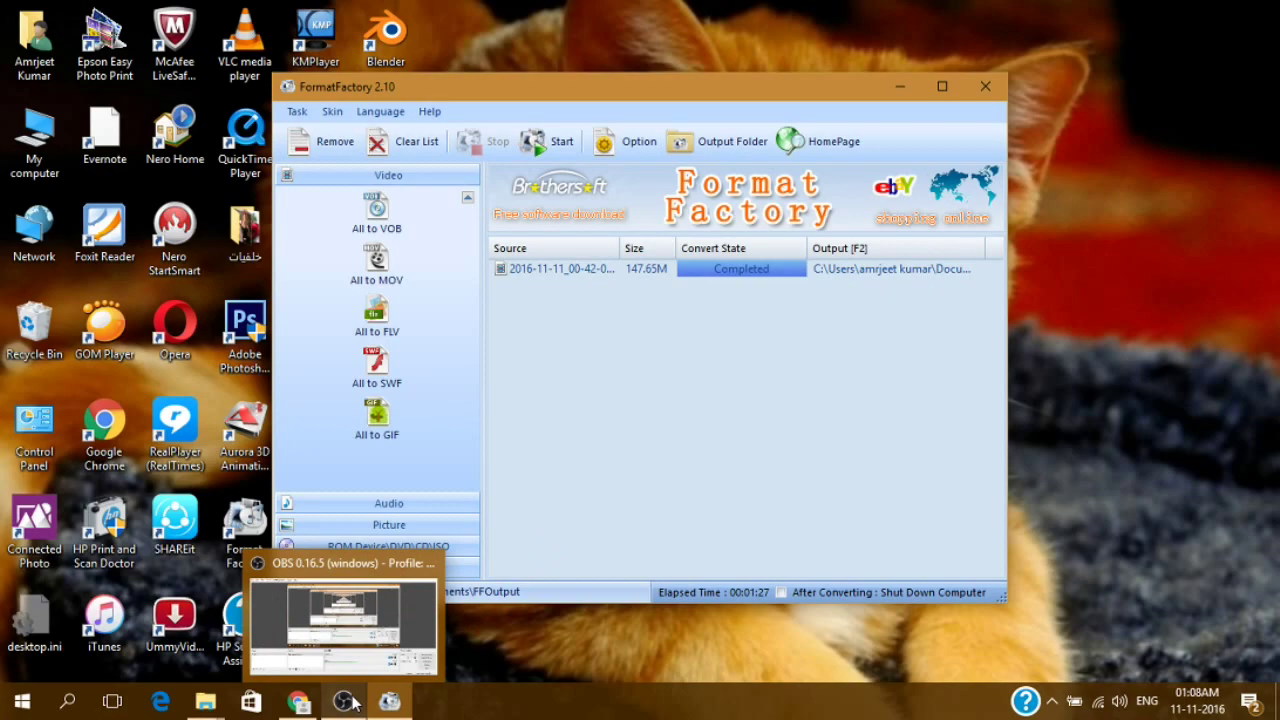
click(353, 704)
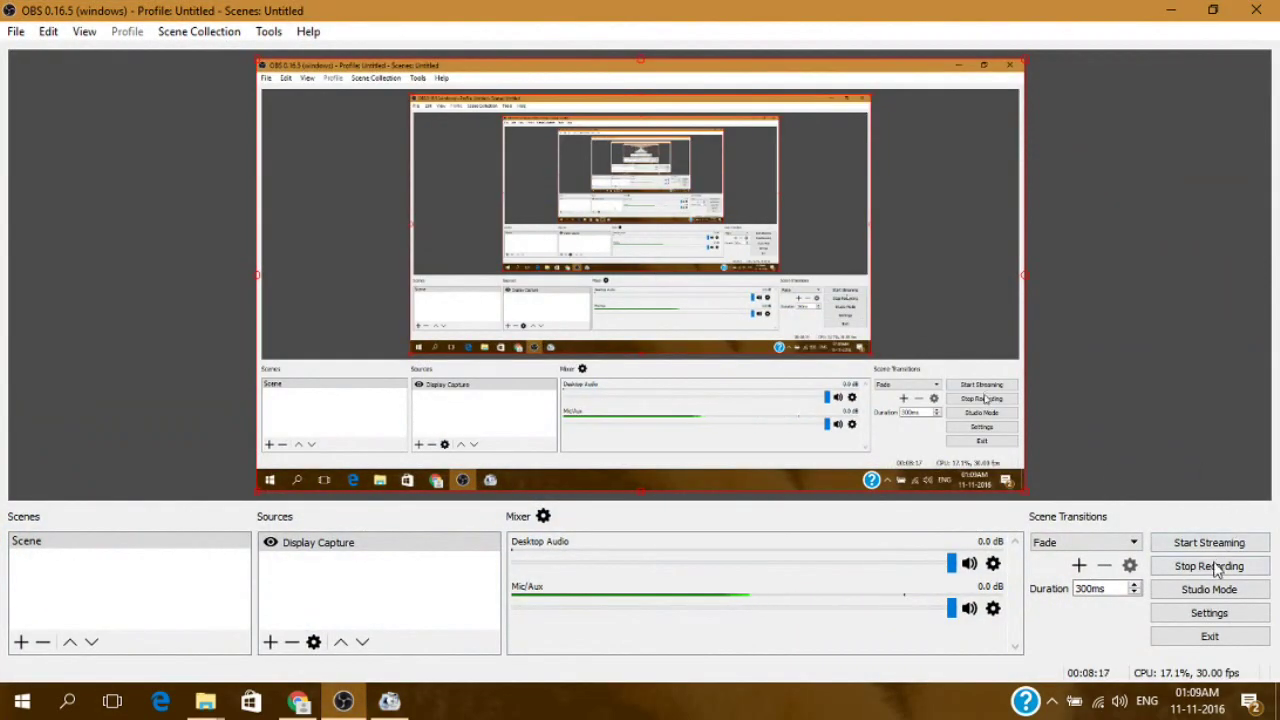